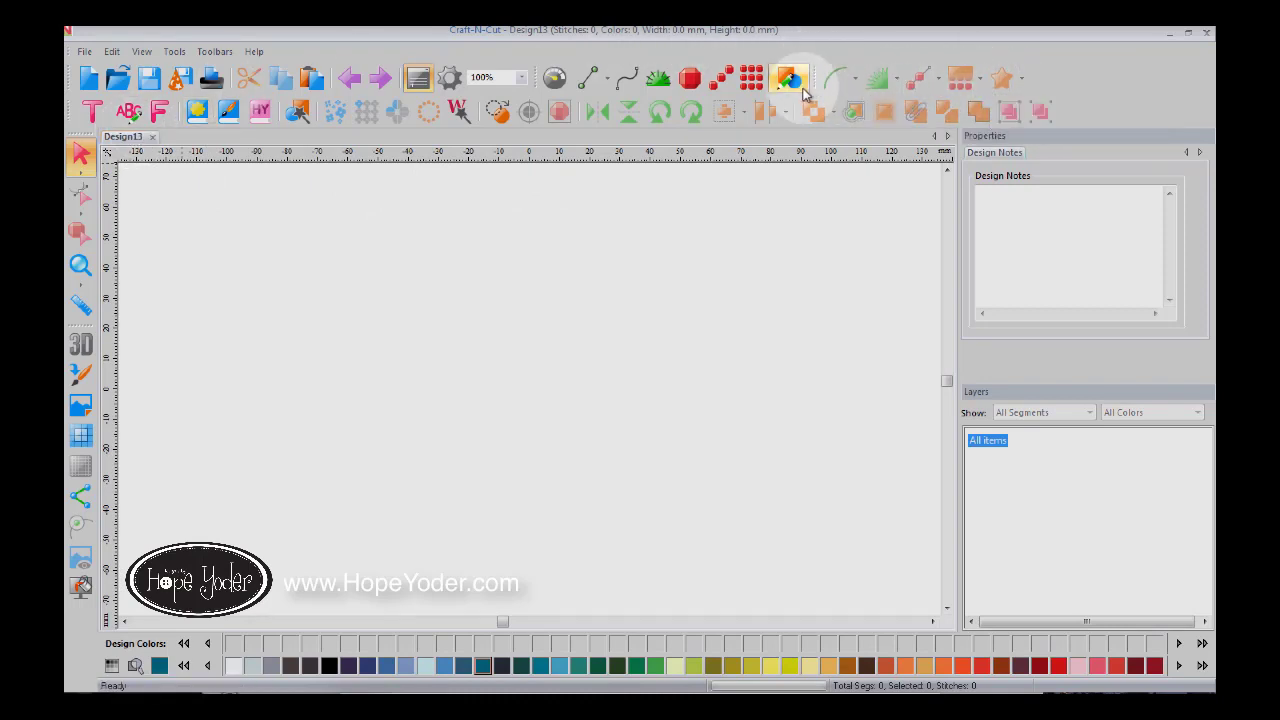
click(626, 78)
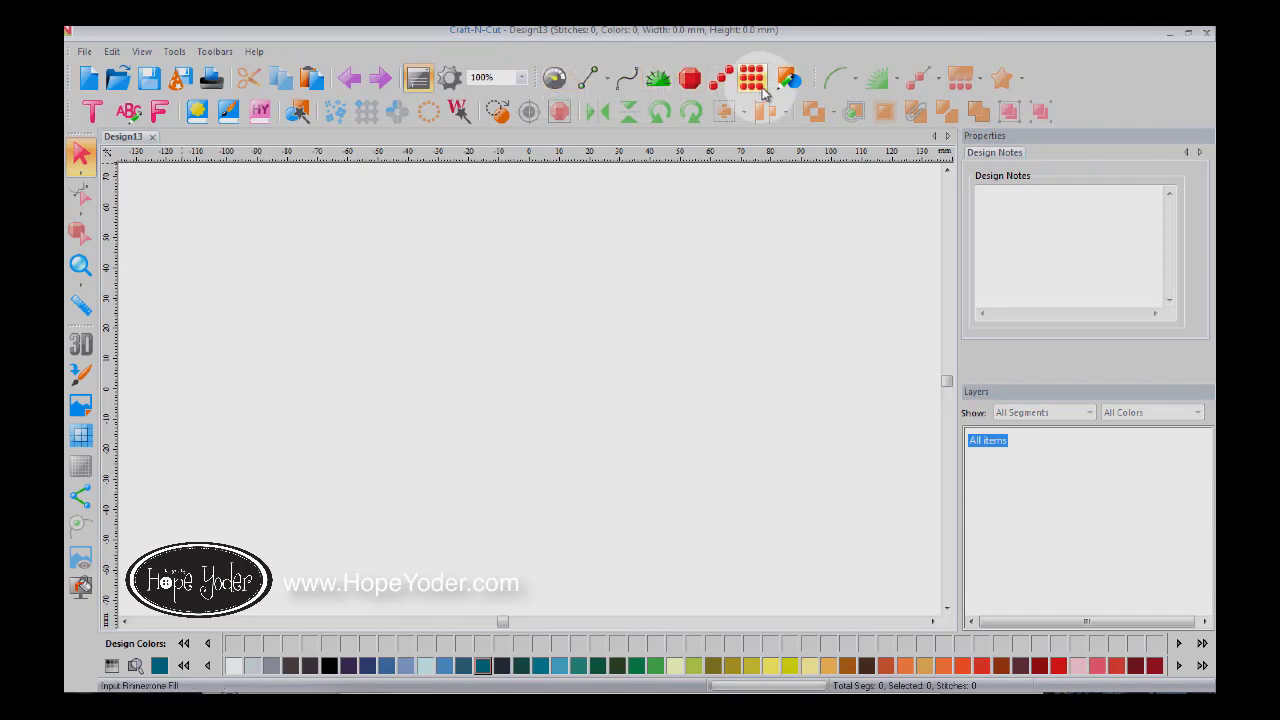
click(764, 86)
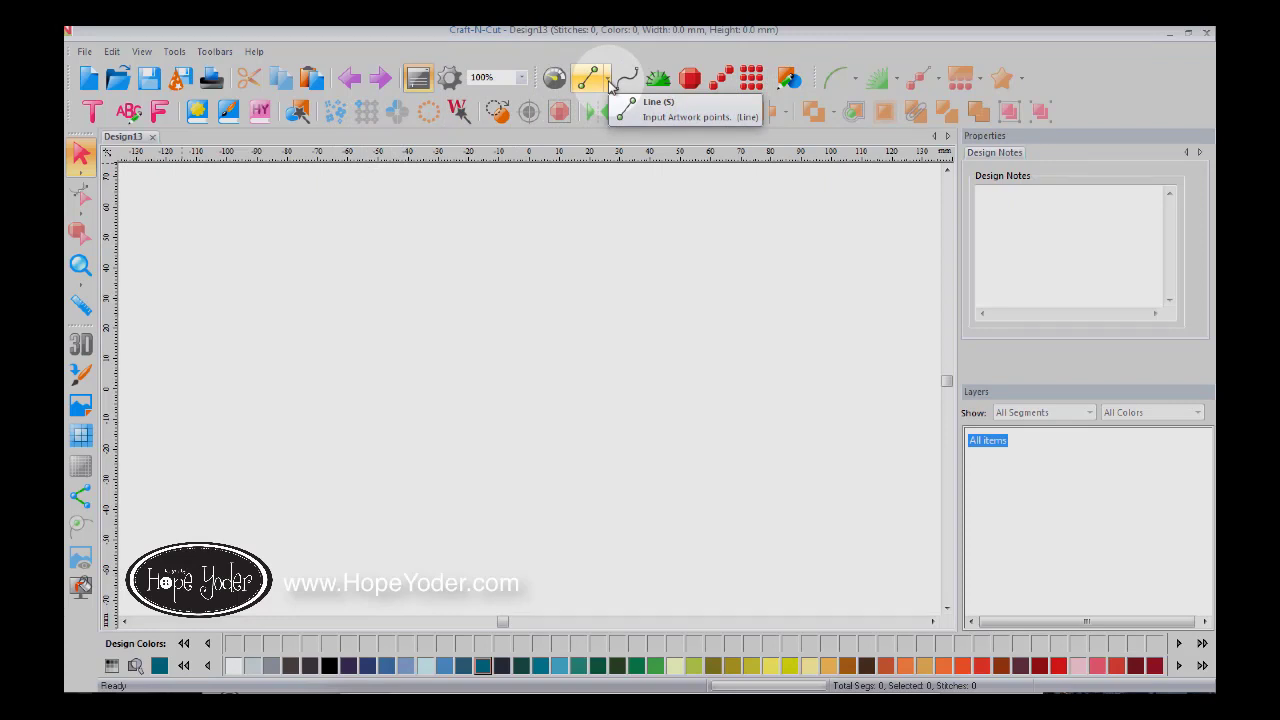
- Draw a closed eight-point satin Applique Stitch outline about 108 mm wide and 74 mm high with straight edges
click(663, 87)
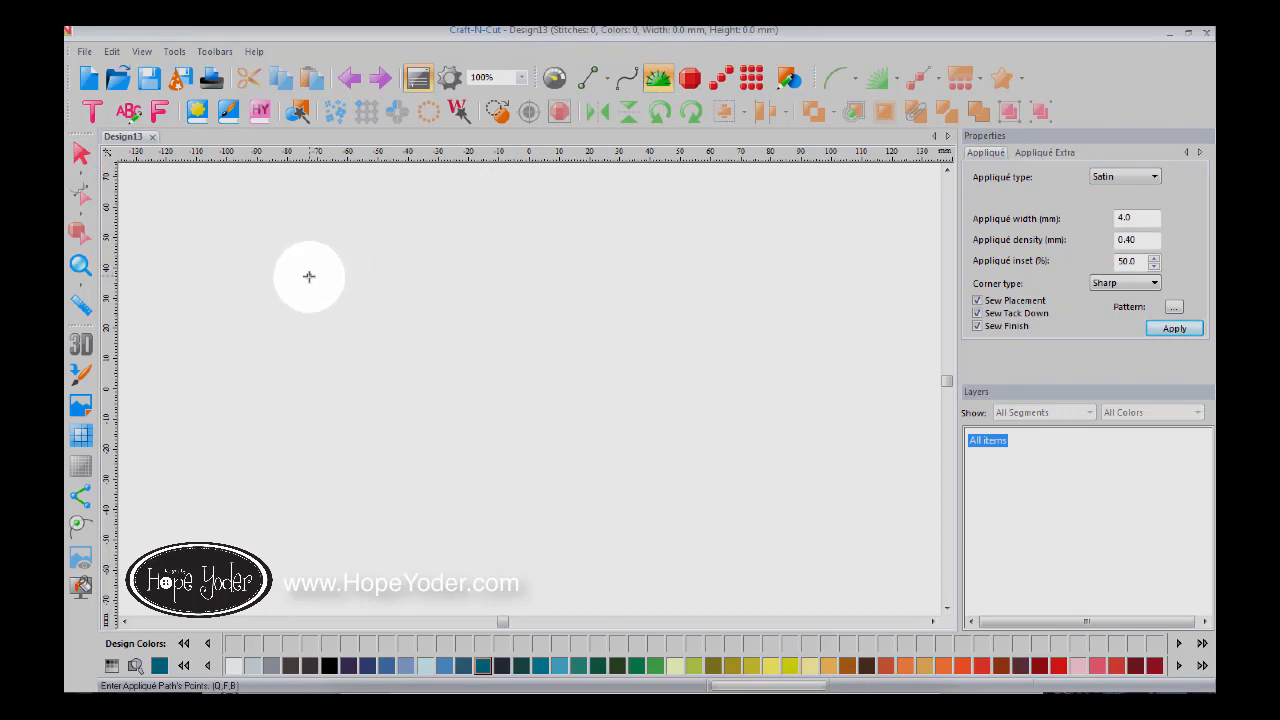
click(309, 276)
click(535, 275)
click(528, 372)
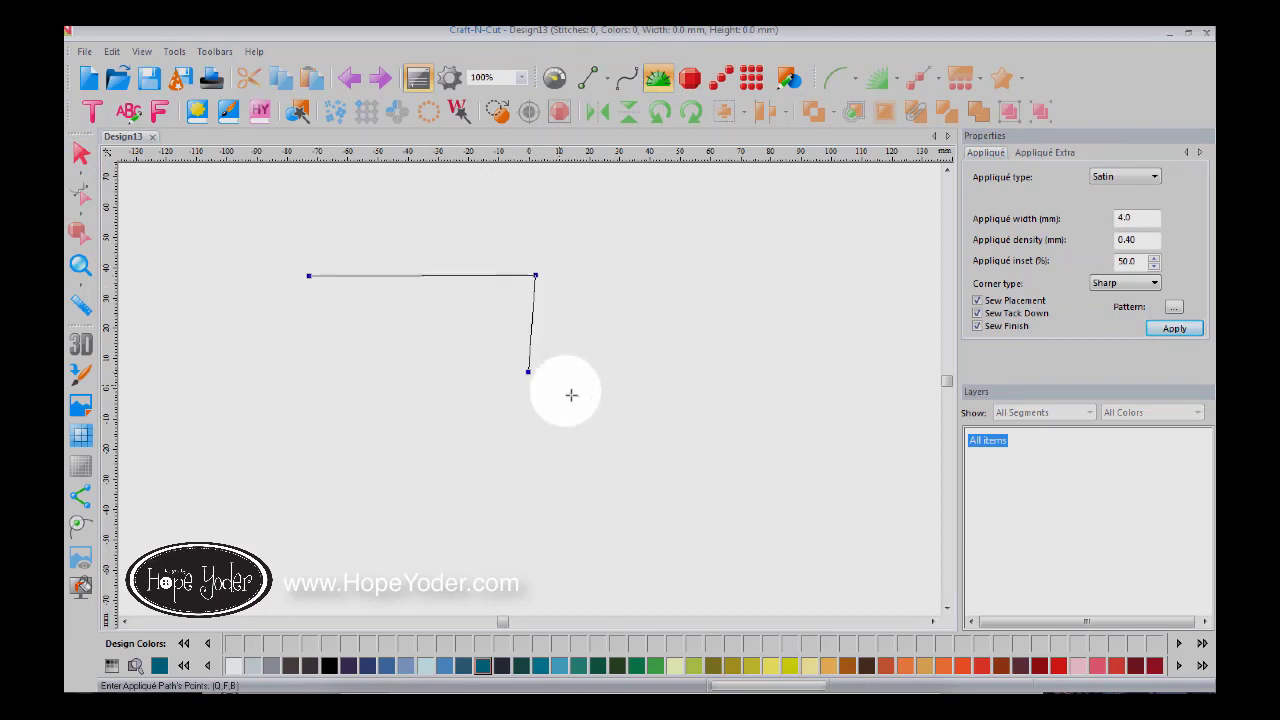
click(605, 406)
click(459, 487)
click(324, 471)
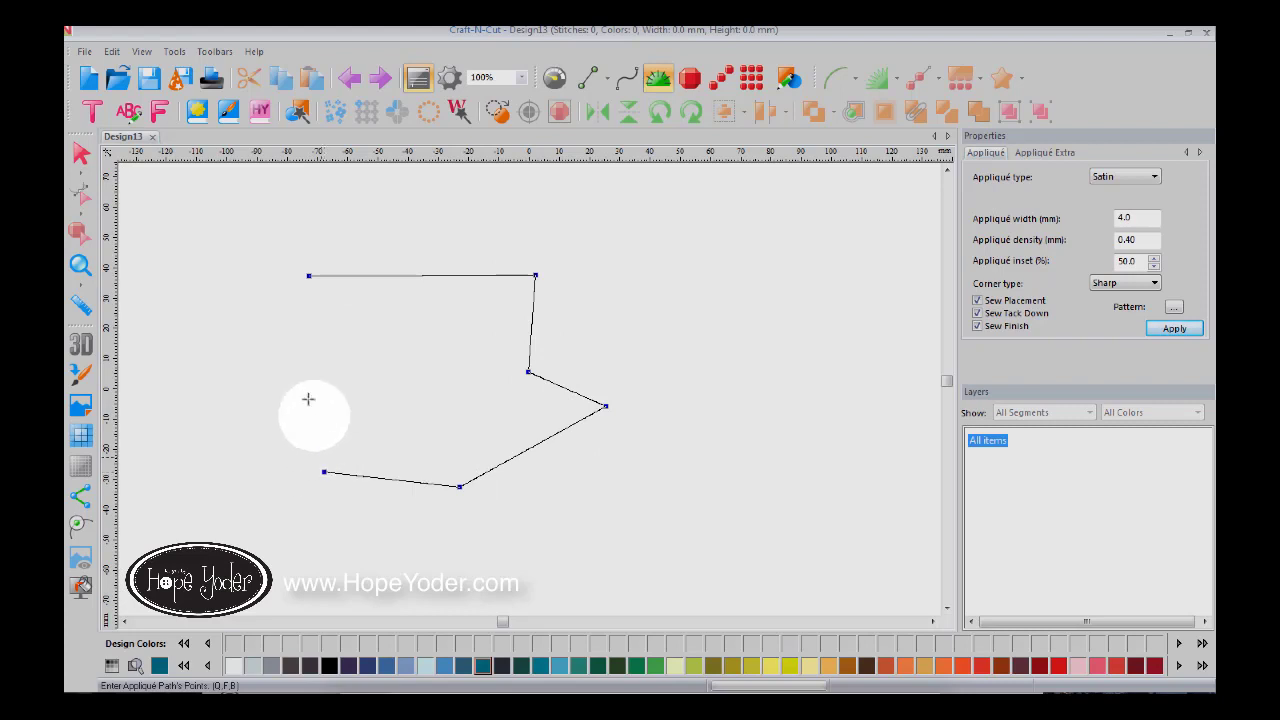
click(299, 384)
click(303, 314)
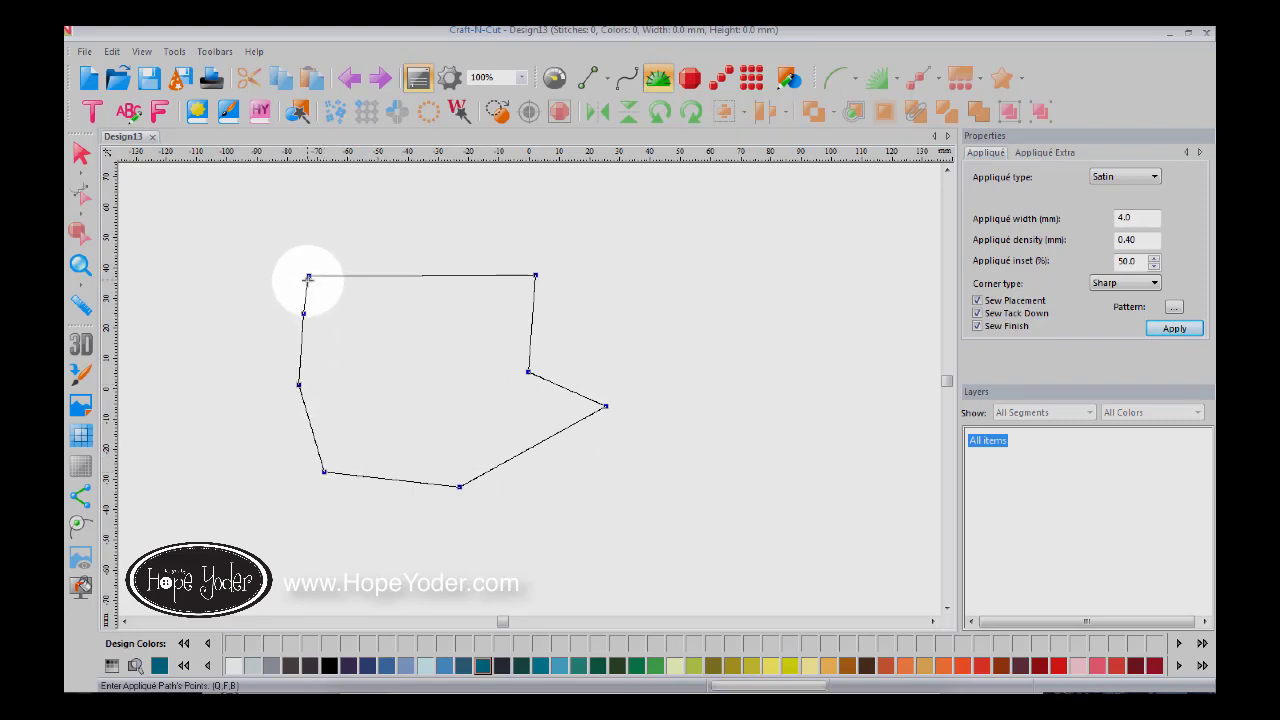
click(308, 277)
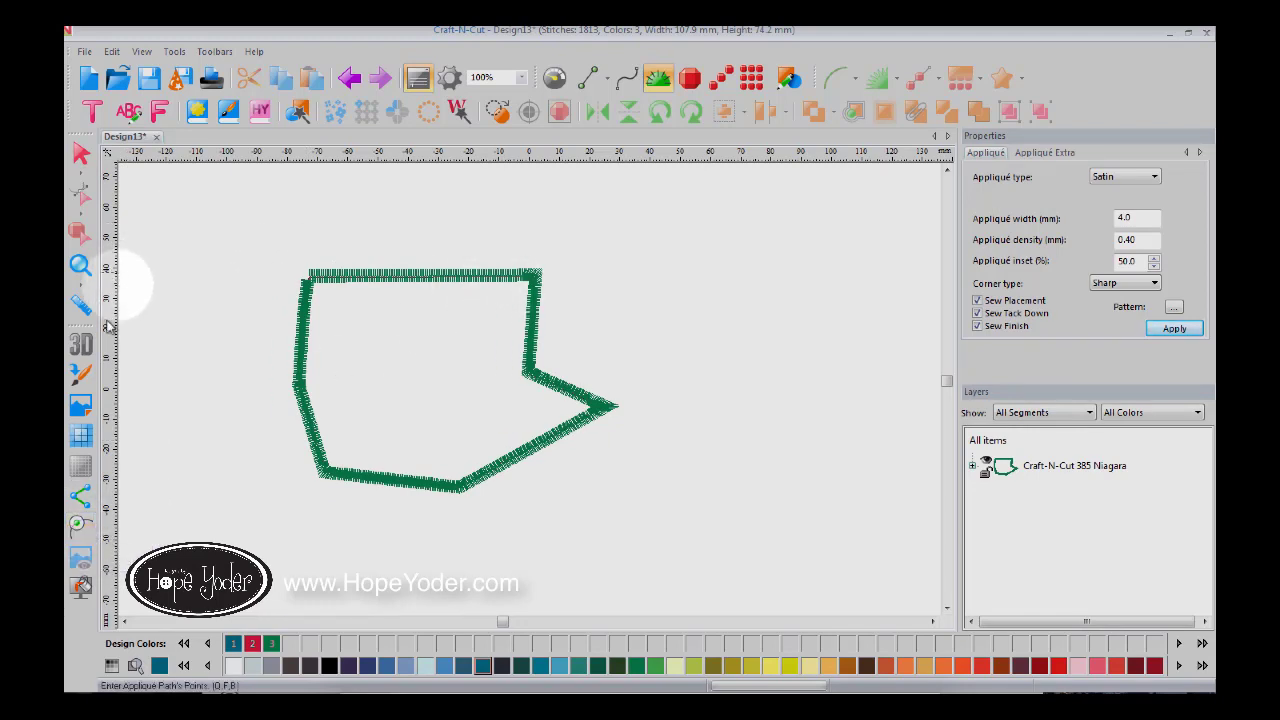
- Turn on the 3D stitch display and show the grid
click(81, 344)
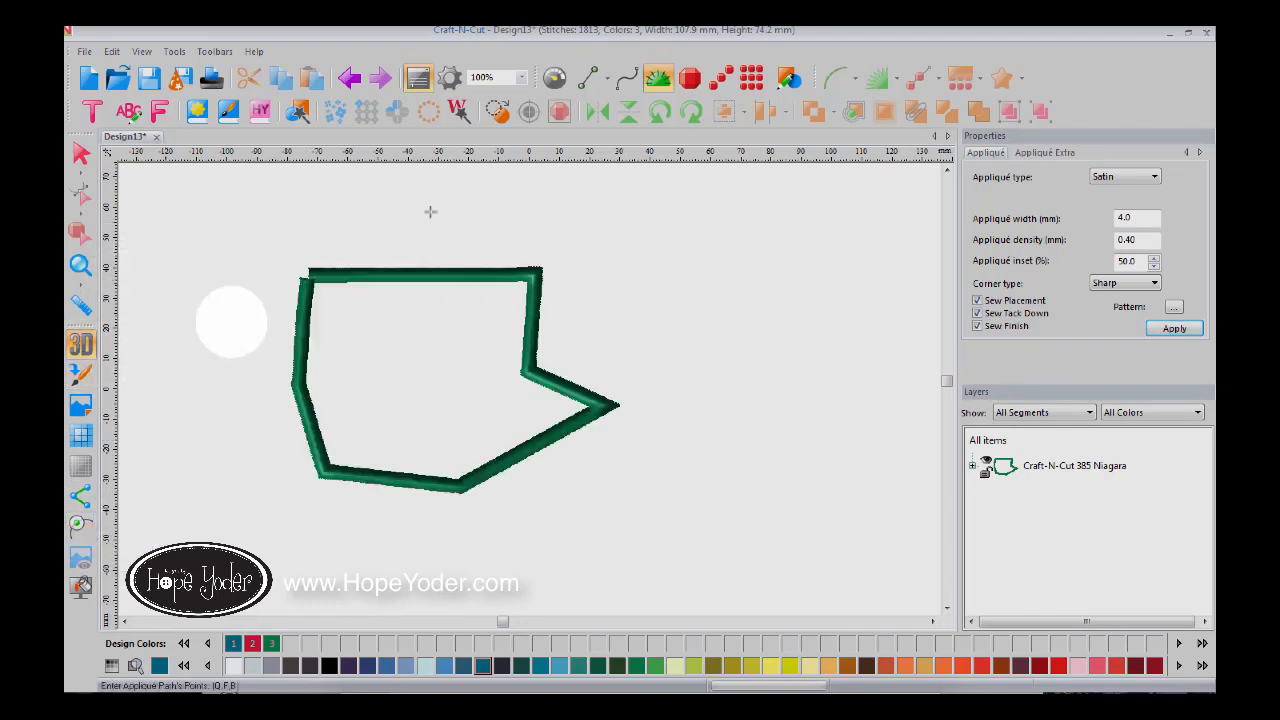
click(666, 82)
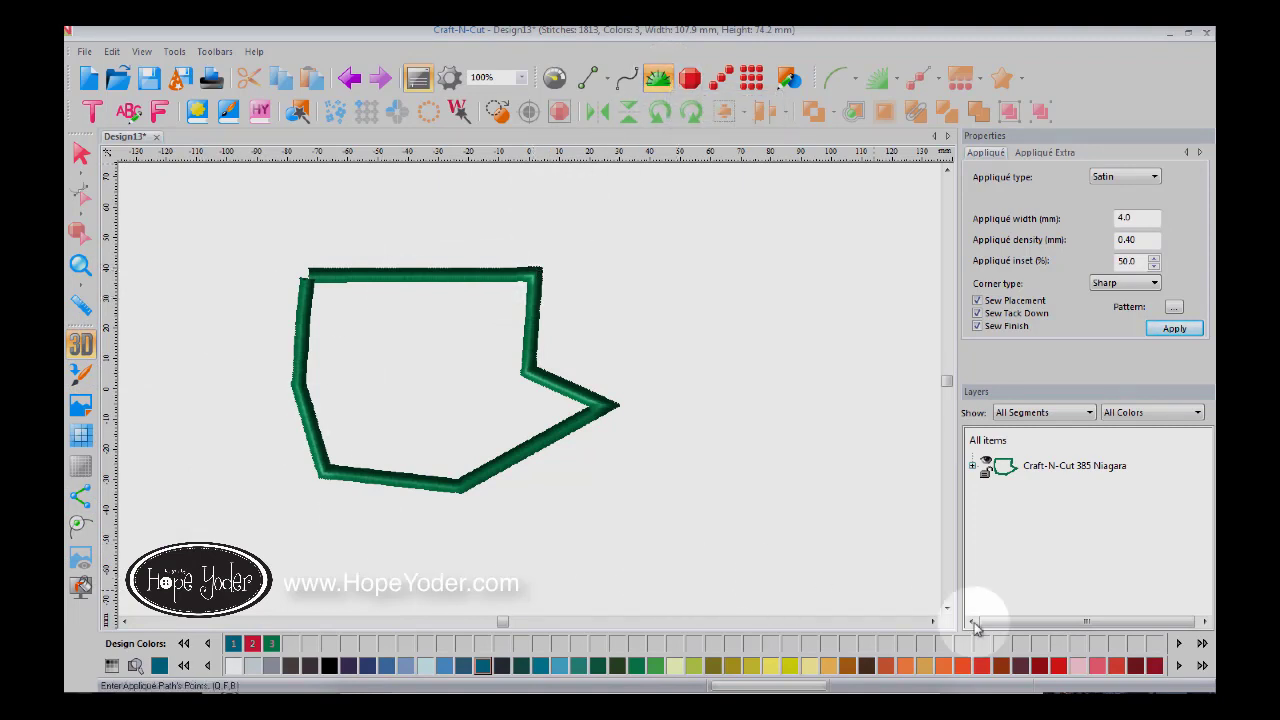
click(932, 621)
click(932, 621)
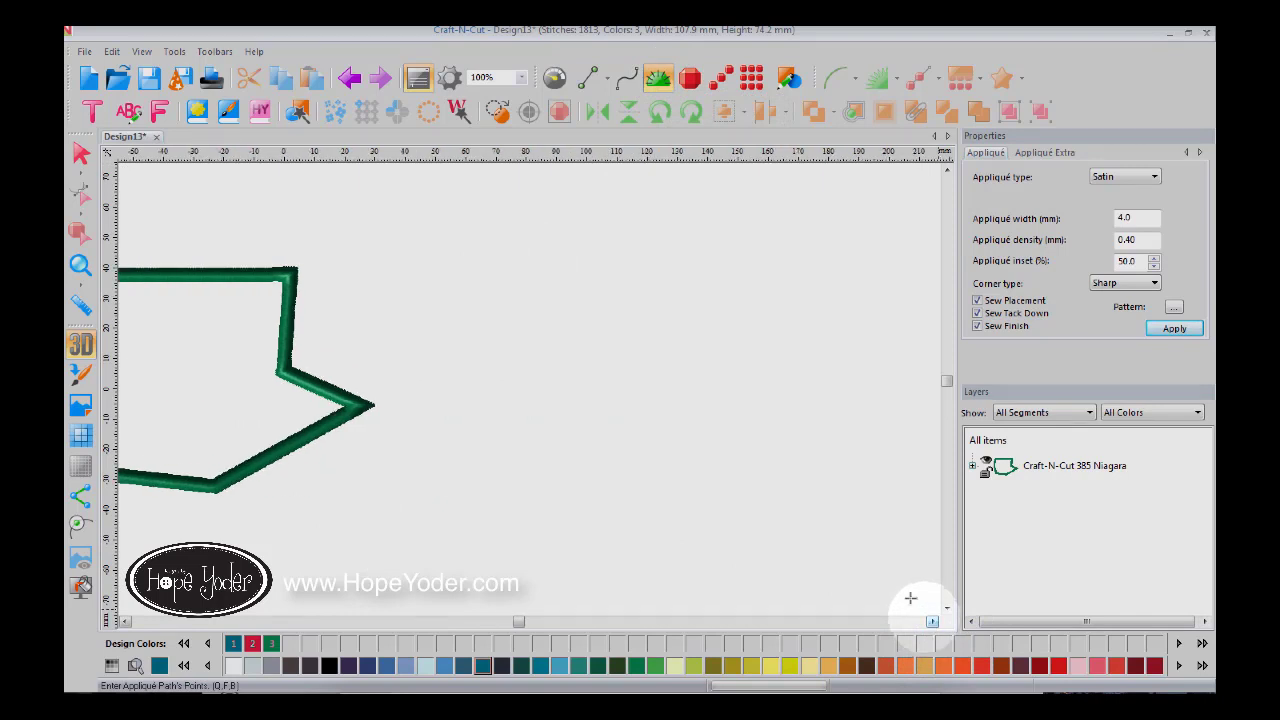
click(80, 436)
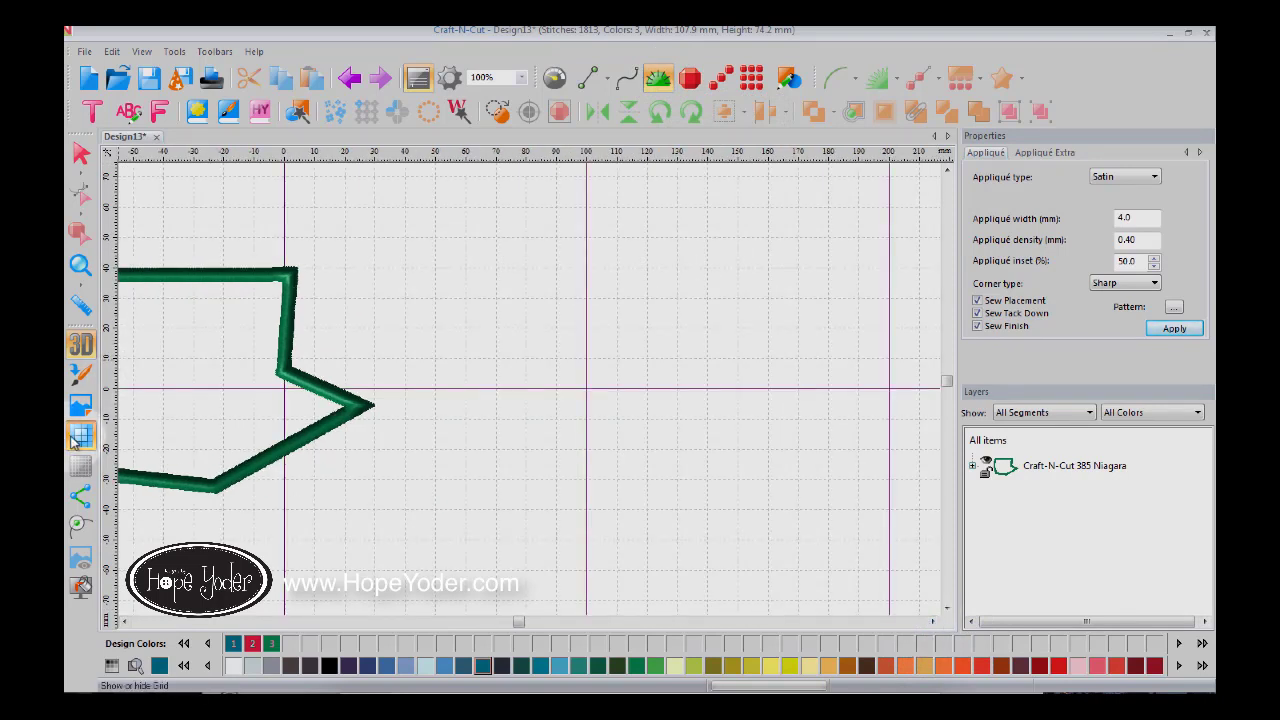
- Disable snapping to guidelines and enable snapping to the grid
right_click(490, 162)
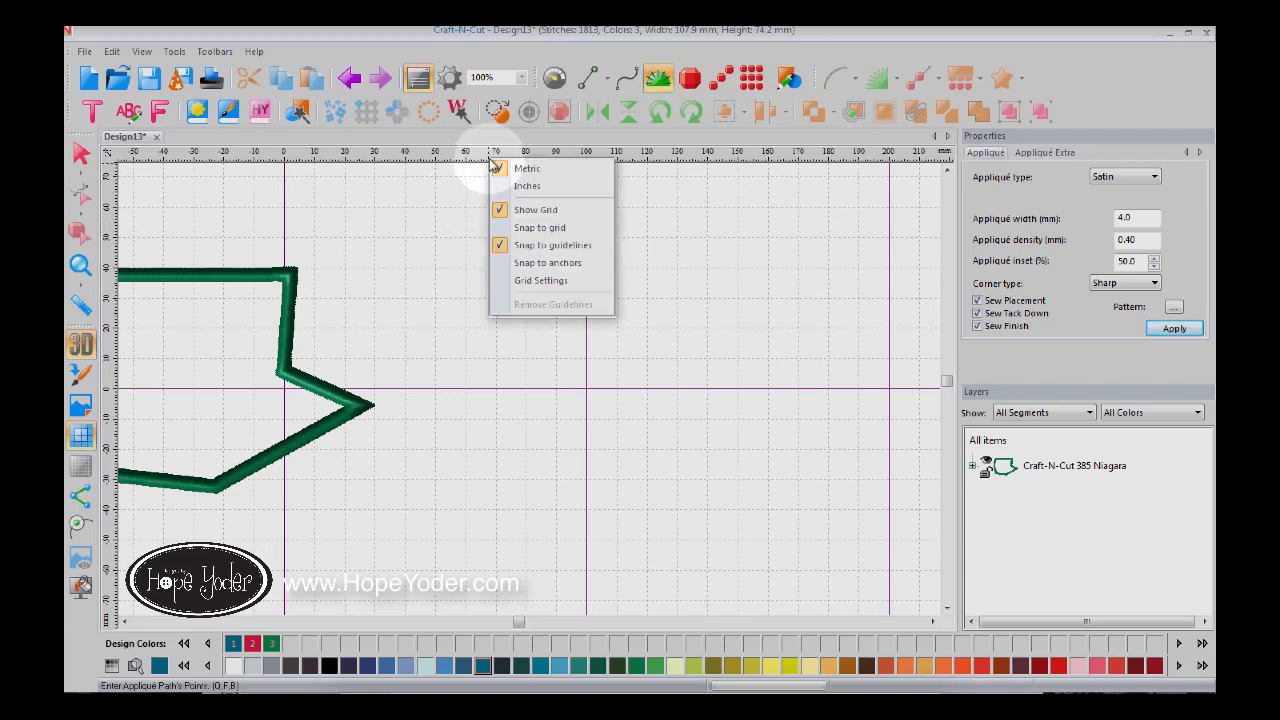
click(527, 246)
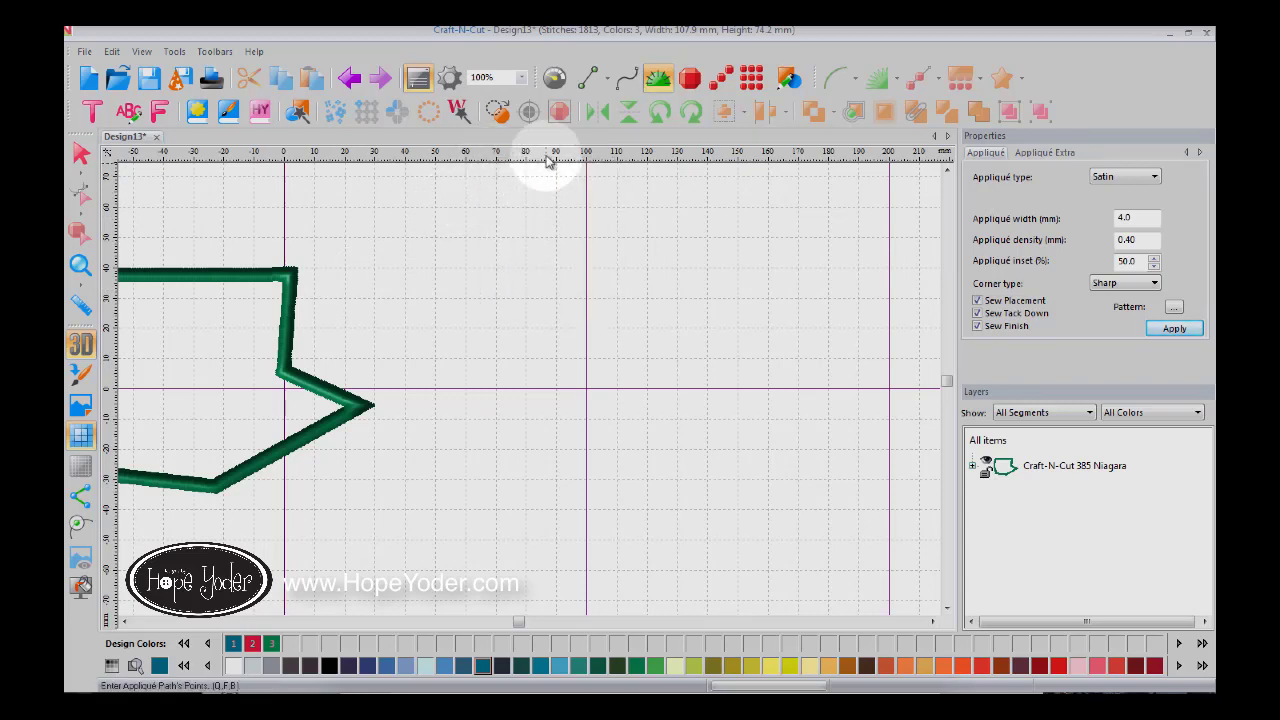
right_click(548, 161)
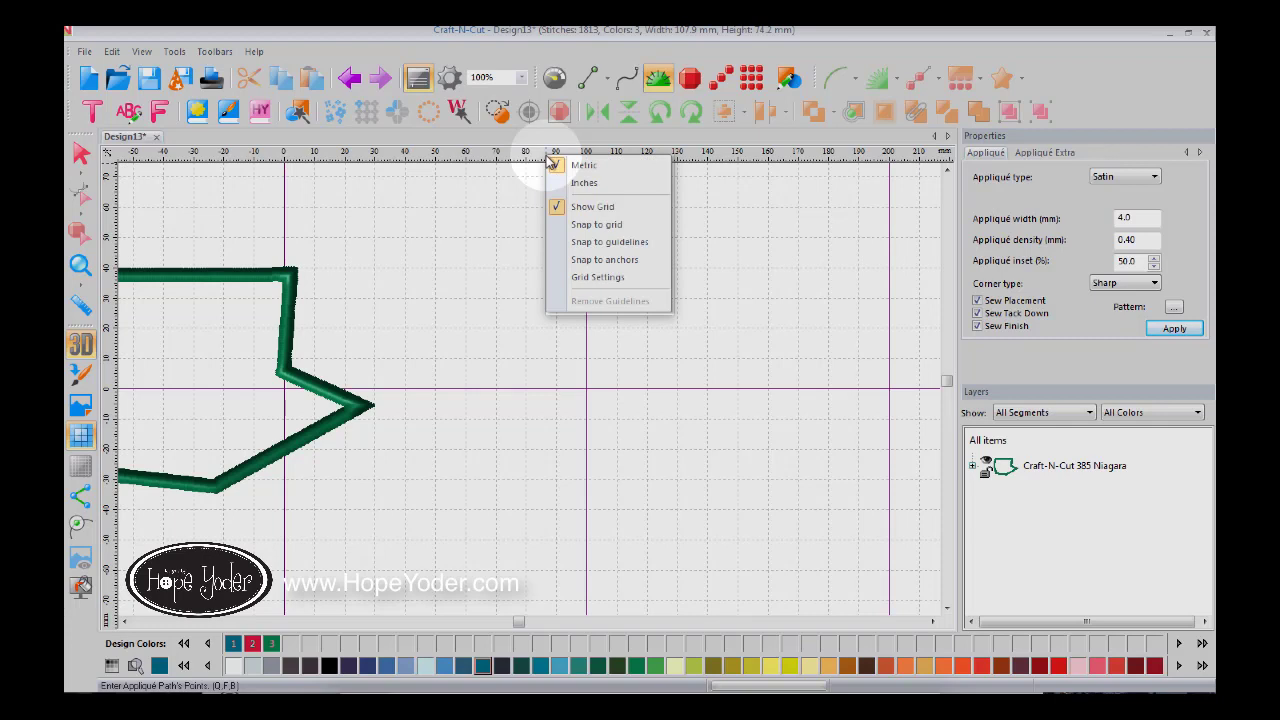
click(588, 226)
- Draw a closed six-point single Run Stitch shape about 60 mm wide and 30 mm high beside the appliqué, with a notched lower edge
click(659, 78)
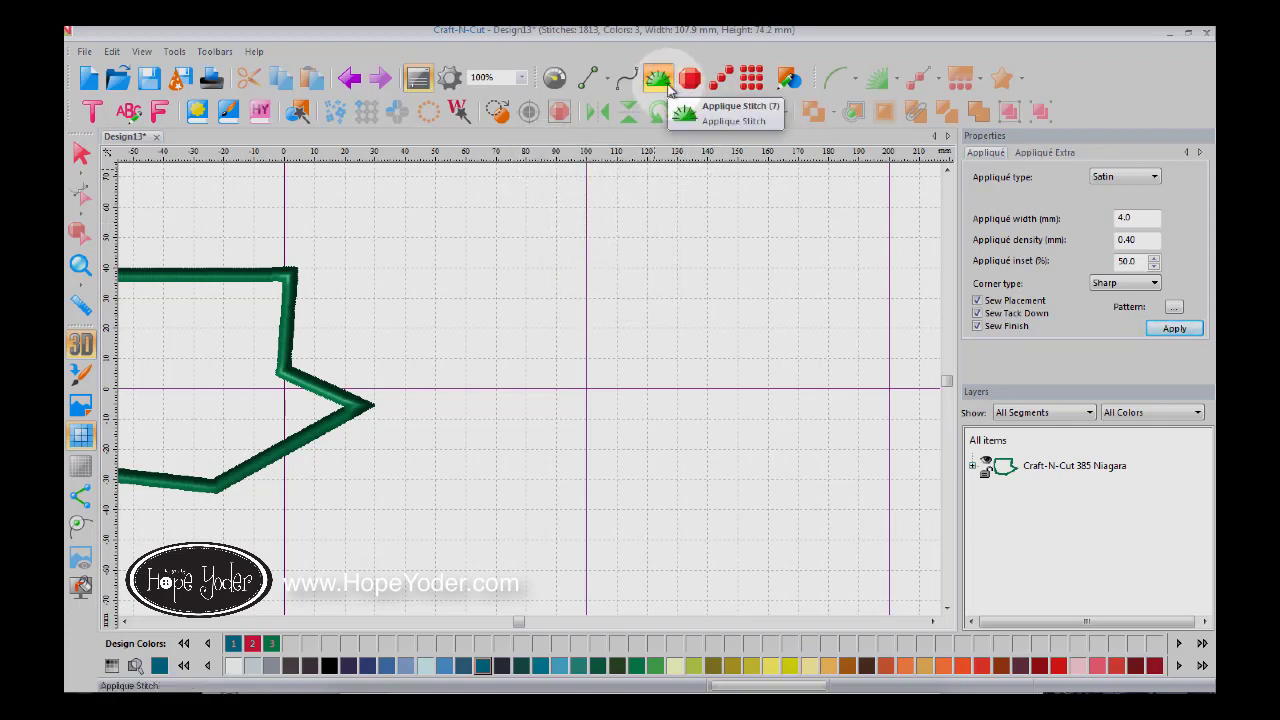
click(630, 82)
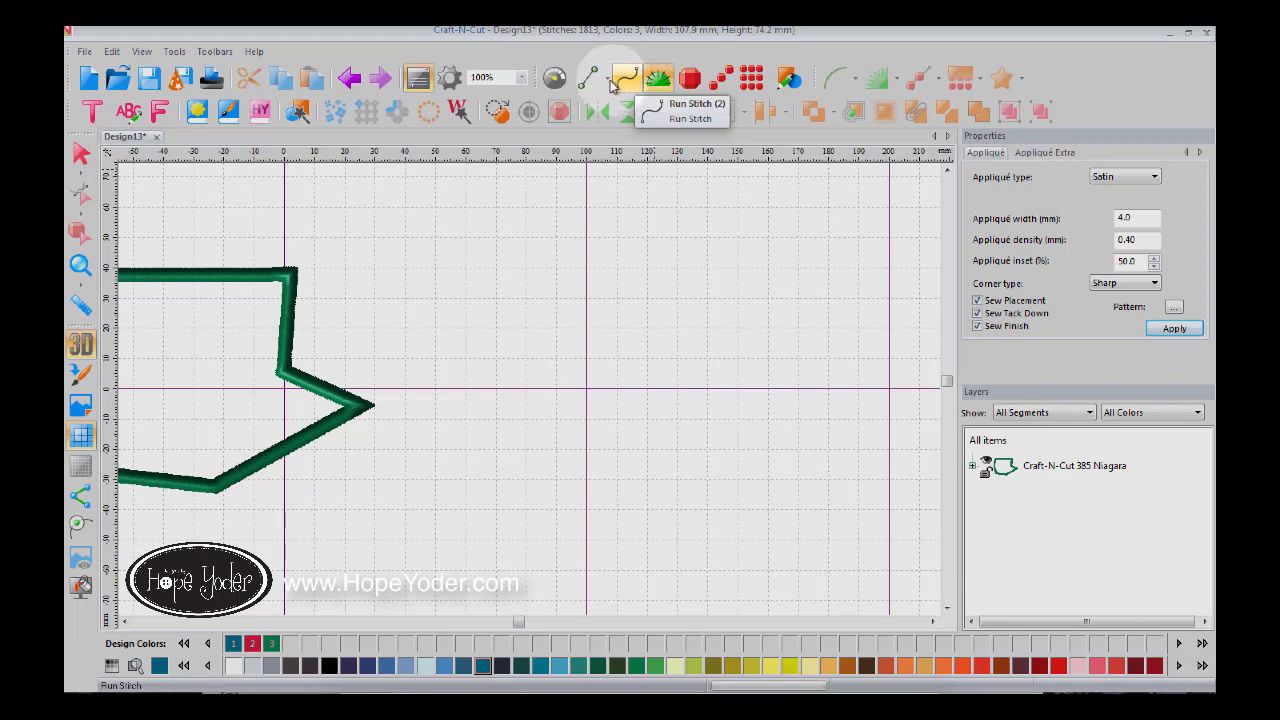
click(604, 81)
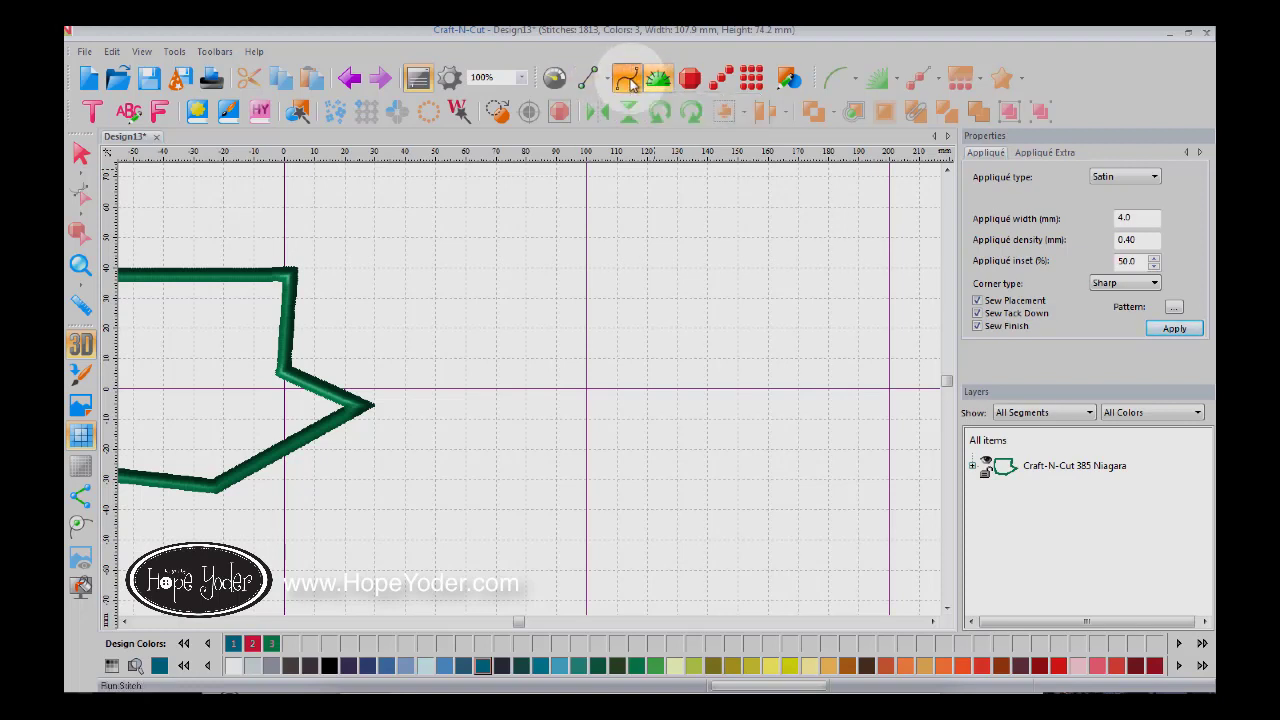
click(626, 79)
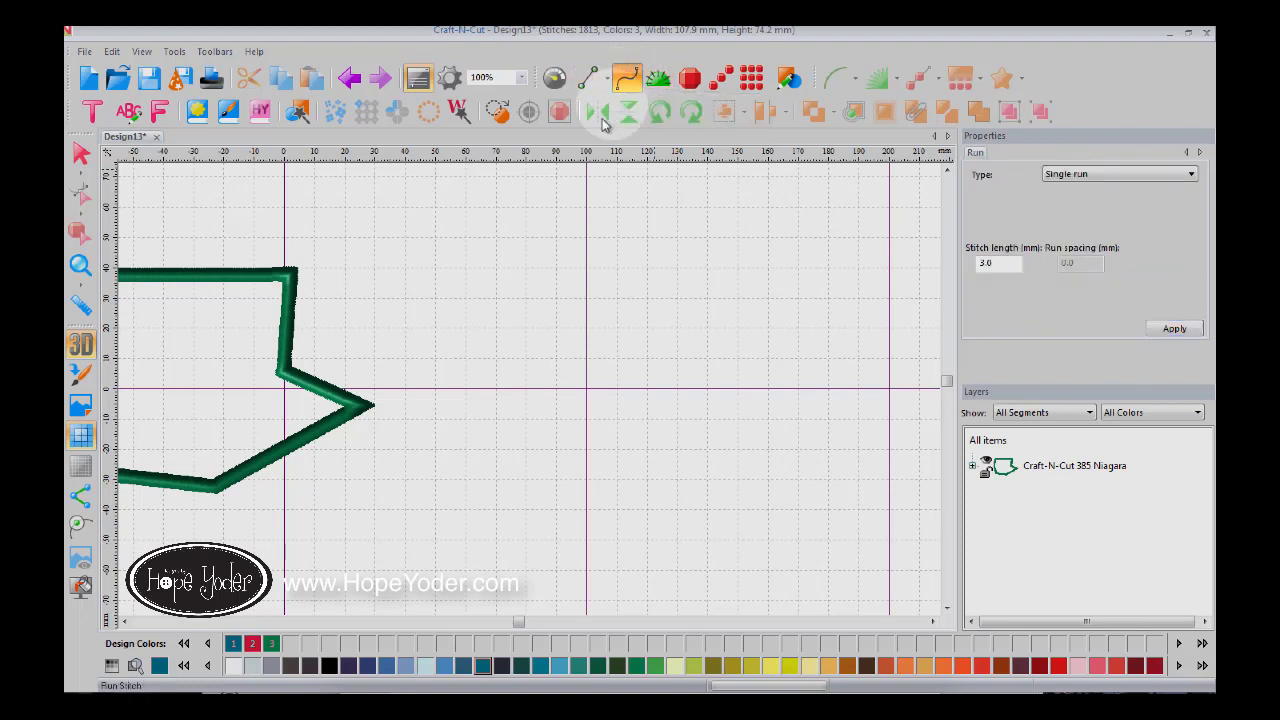
click(466, 268)
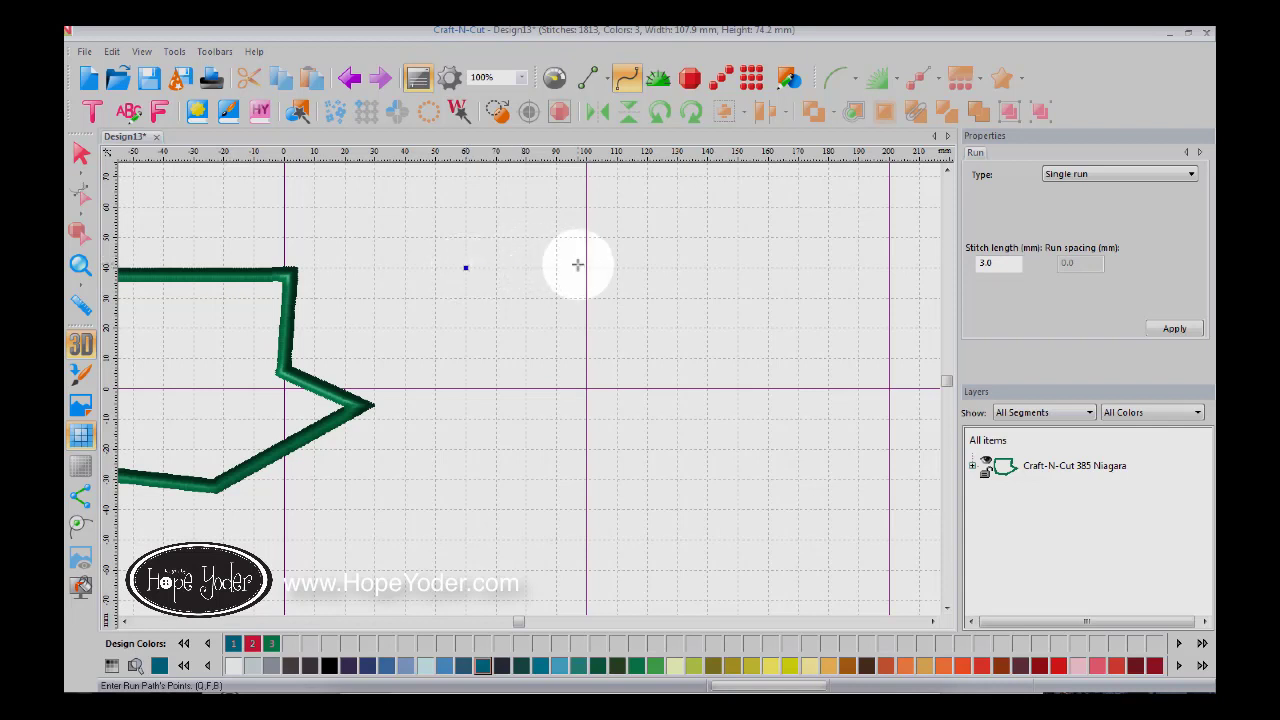
click(555, 238)
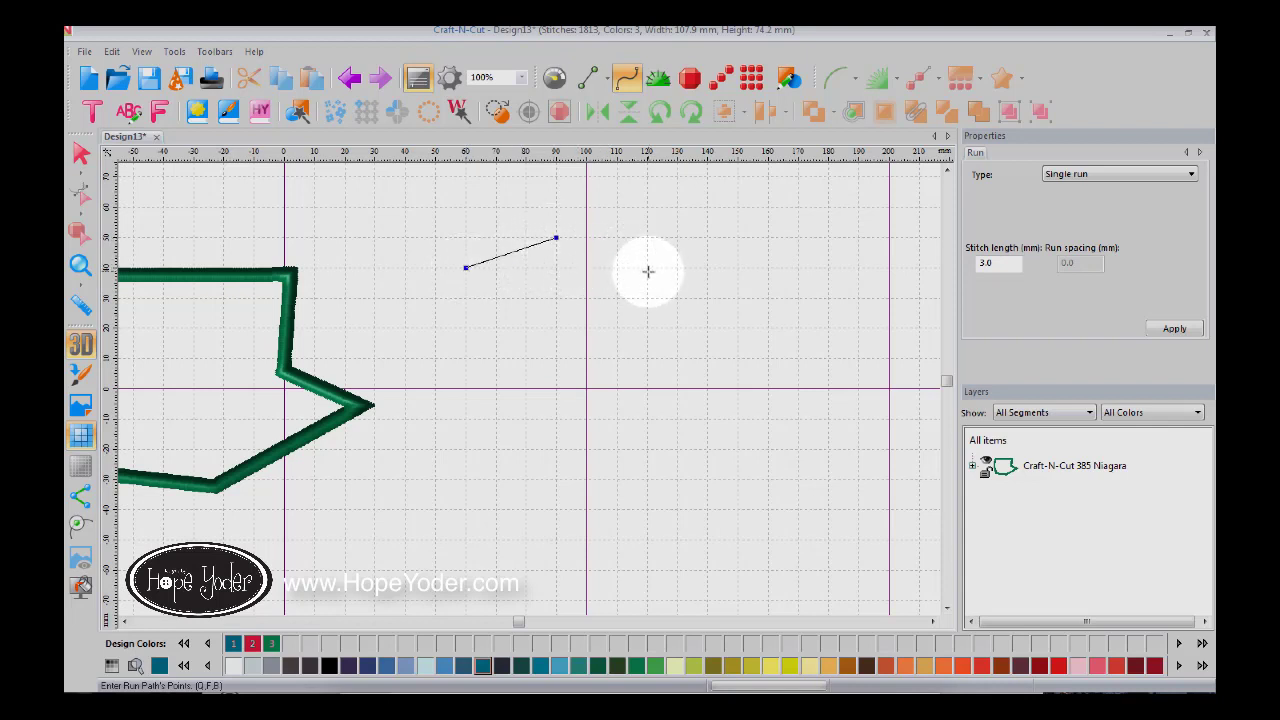
click(648, 268)
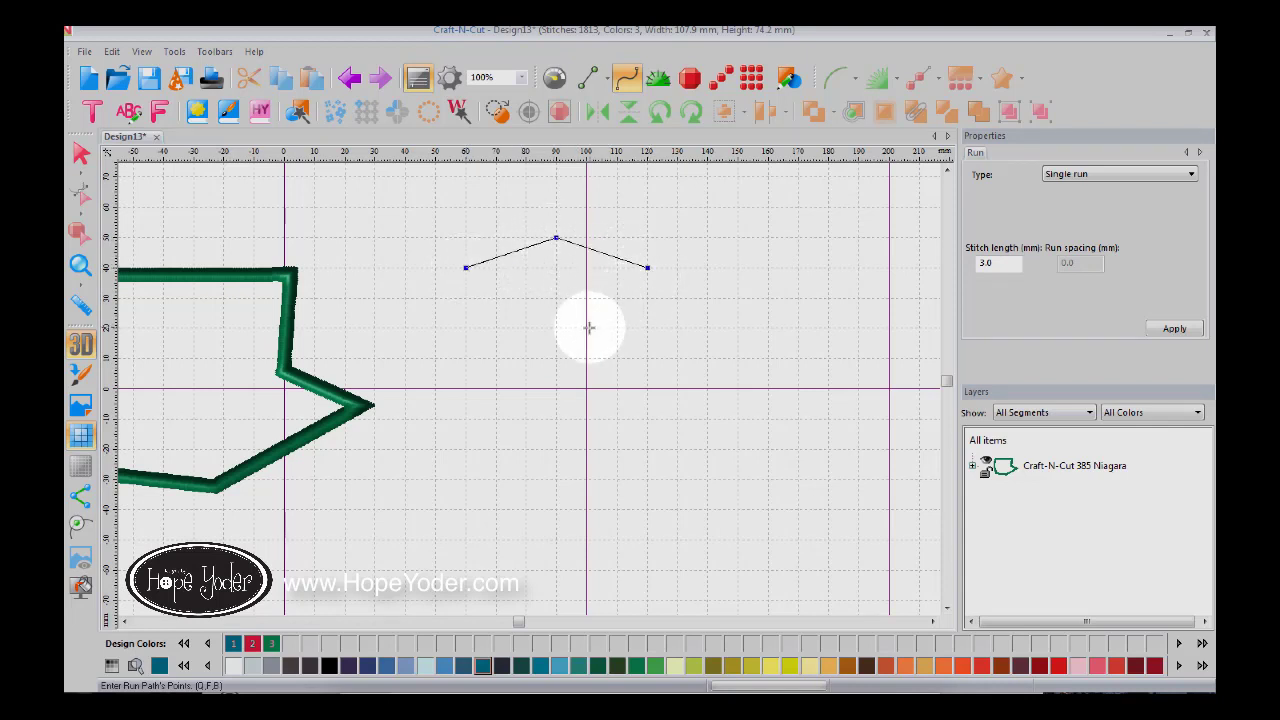
click(556, 268)
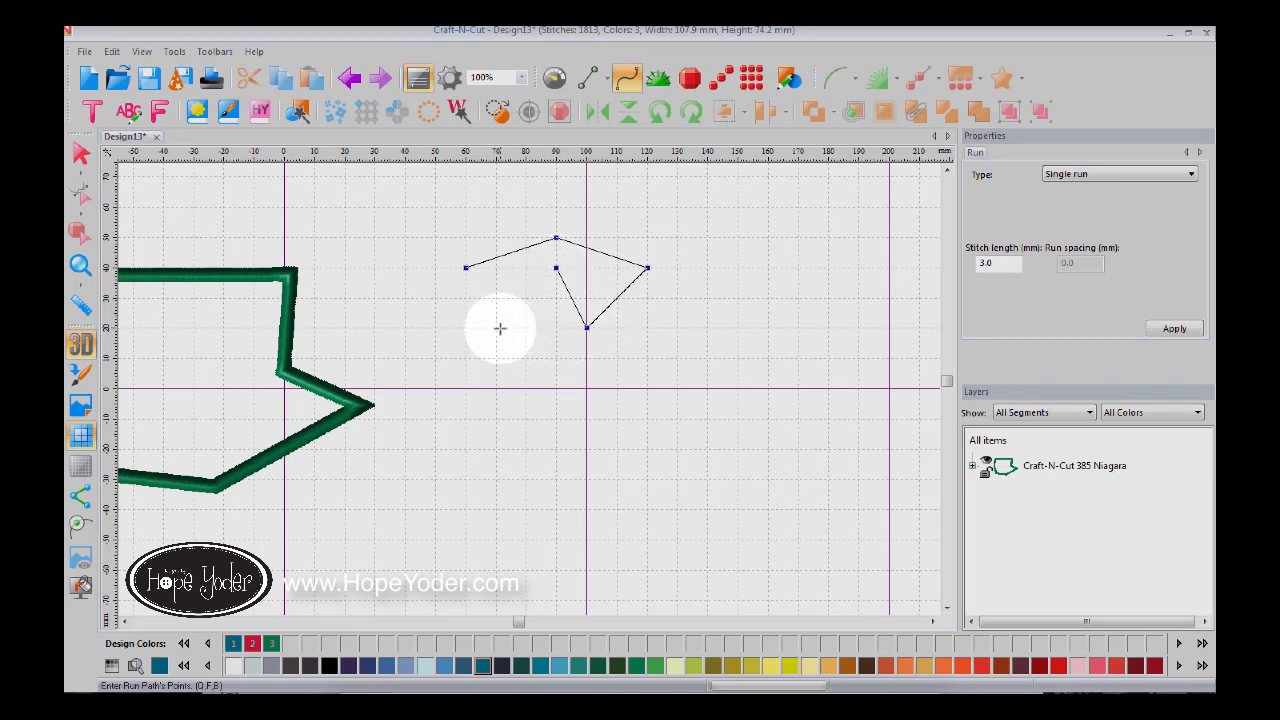
click(497, 328)
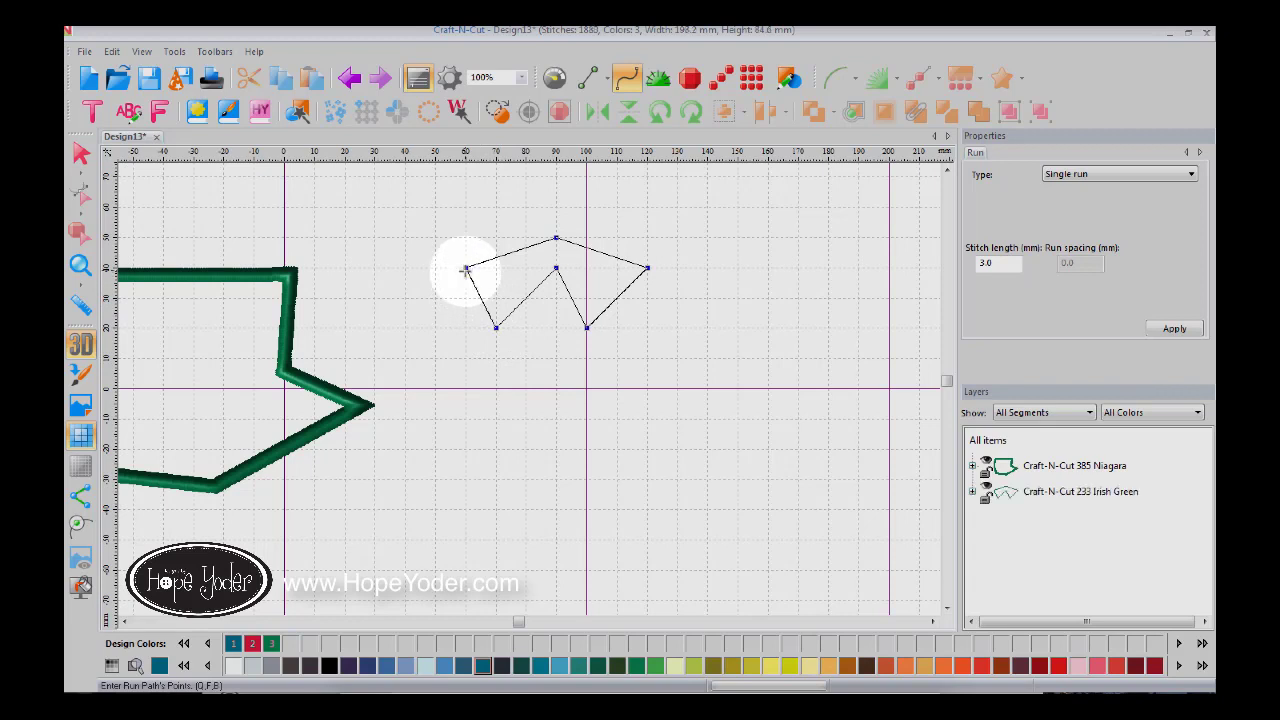
right_click(465, 271)
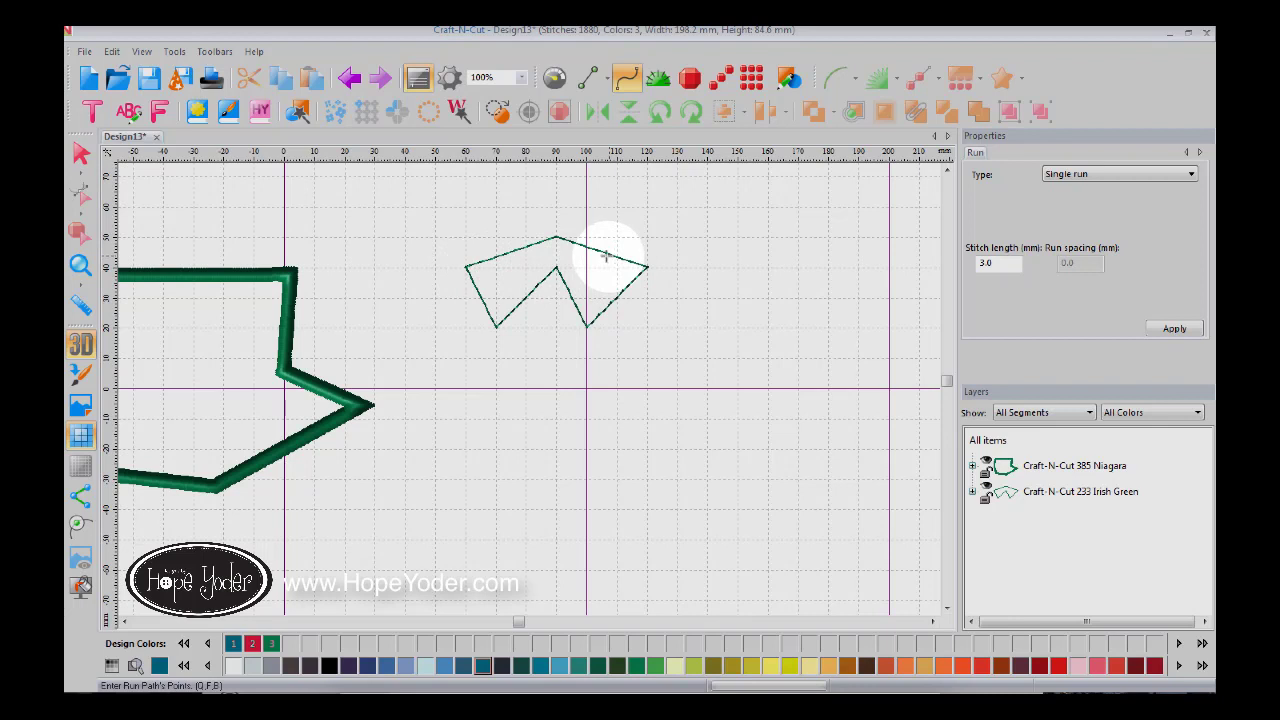
- Recolor the run stitch shape to Craft-N-Cut 713 Antique Bronze and collapse all entries in the layer list
click(1024, 491)
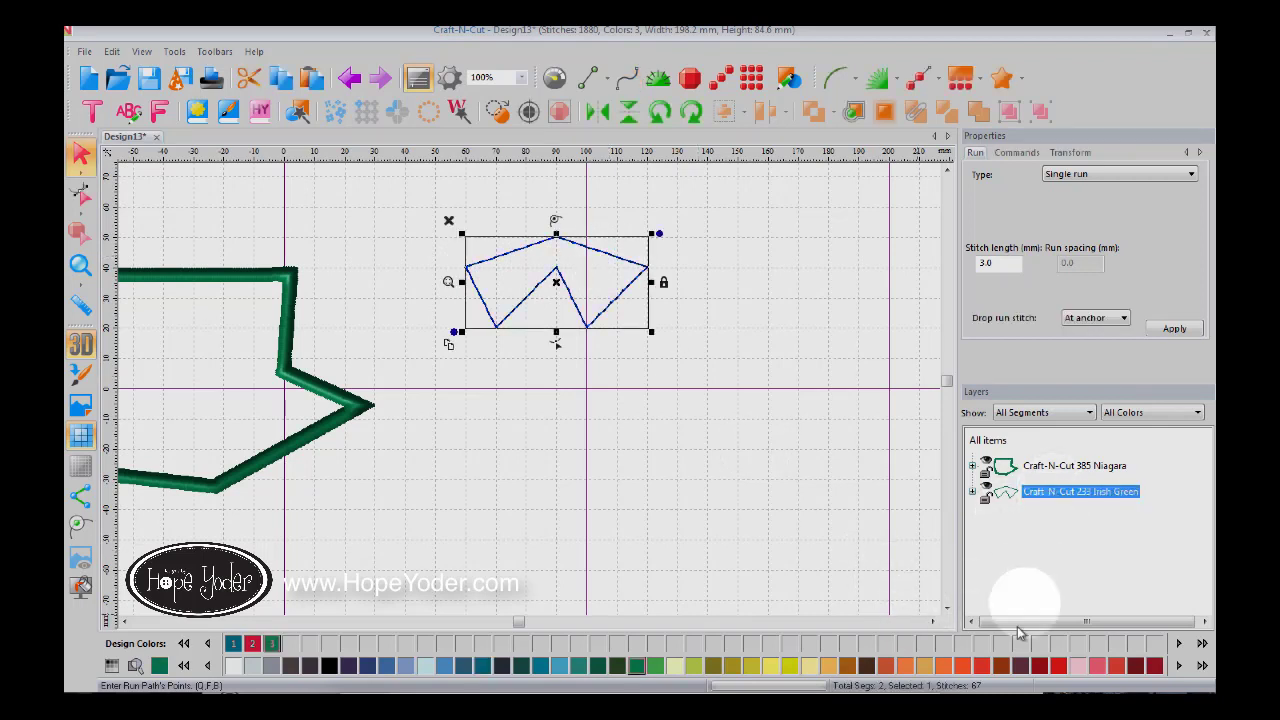
click(1002, 666)
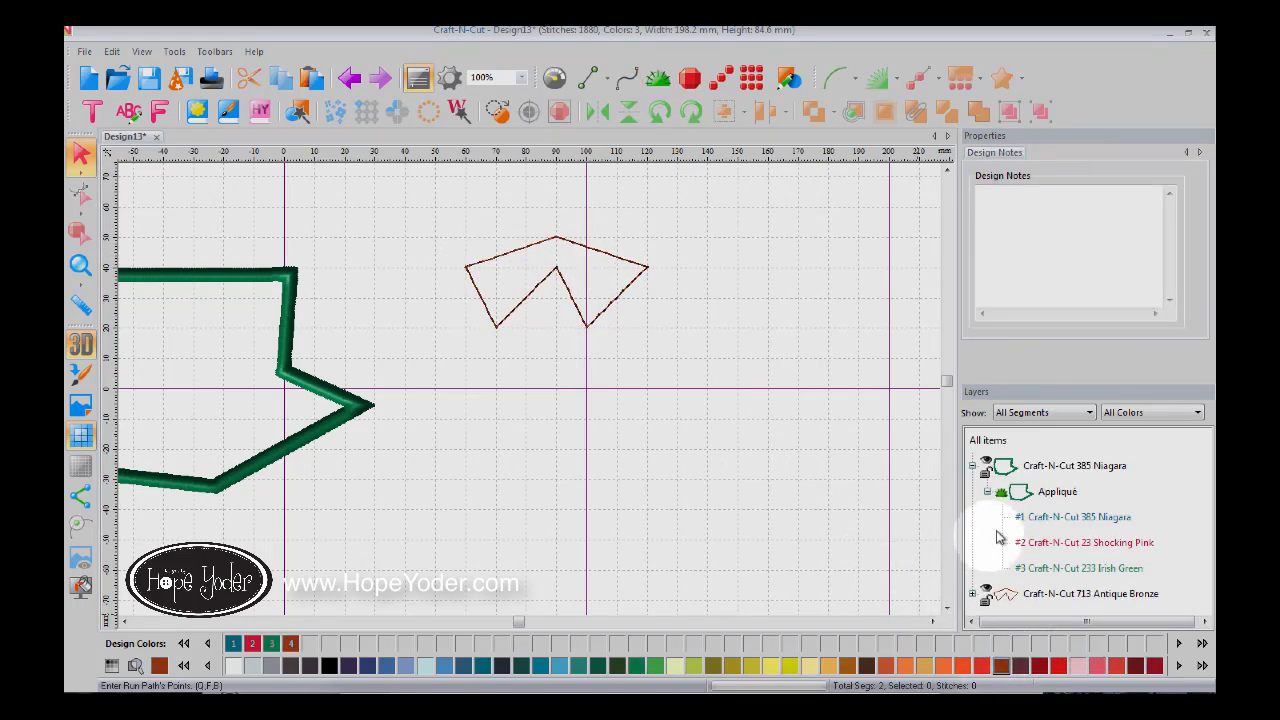
right_click(1130, 516)
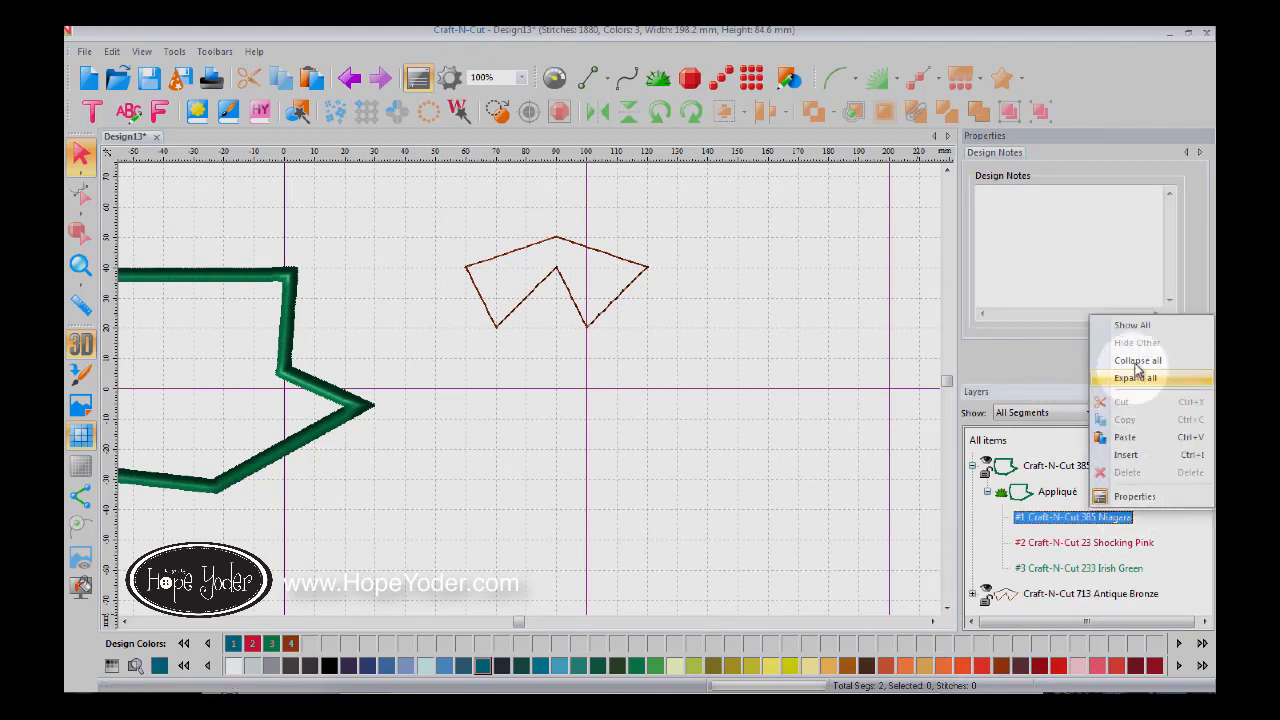
click(1138, 368)
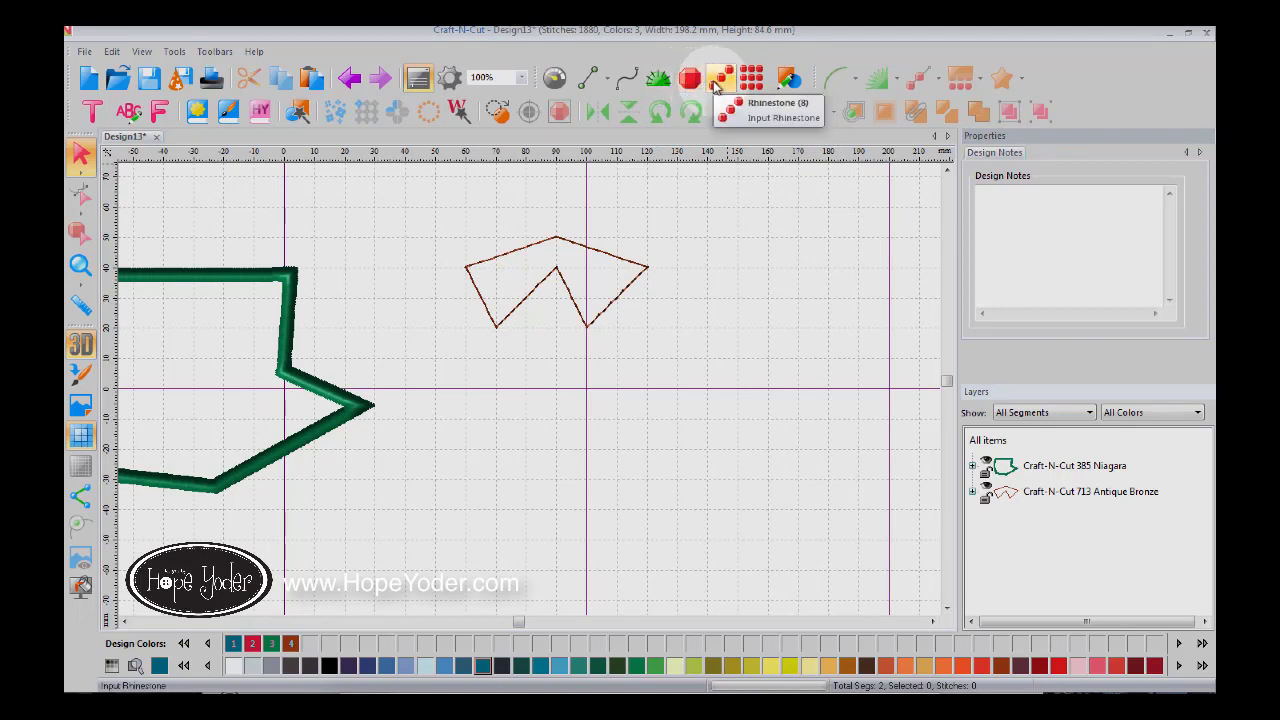
- Draw an open six-point Rhinestone path about 90 mm wide and 40 mm high below the run stitch shape, ending in a horizontal stretch
click(718, 80)
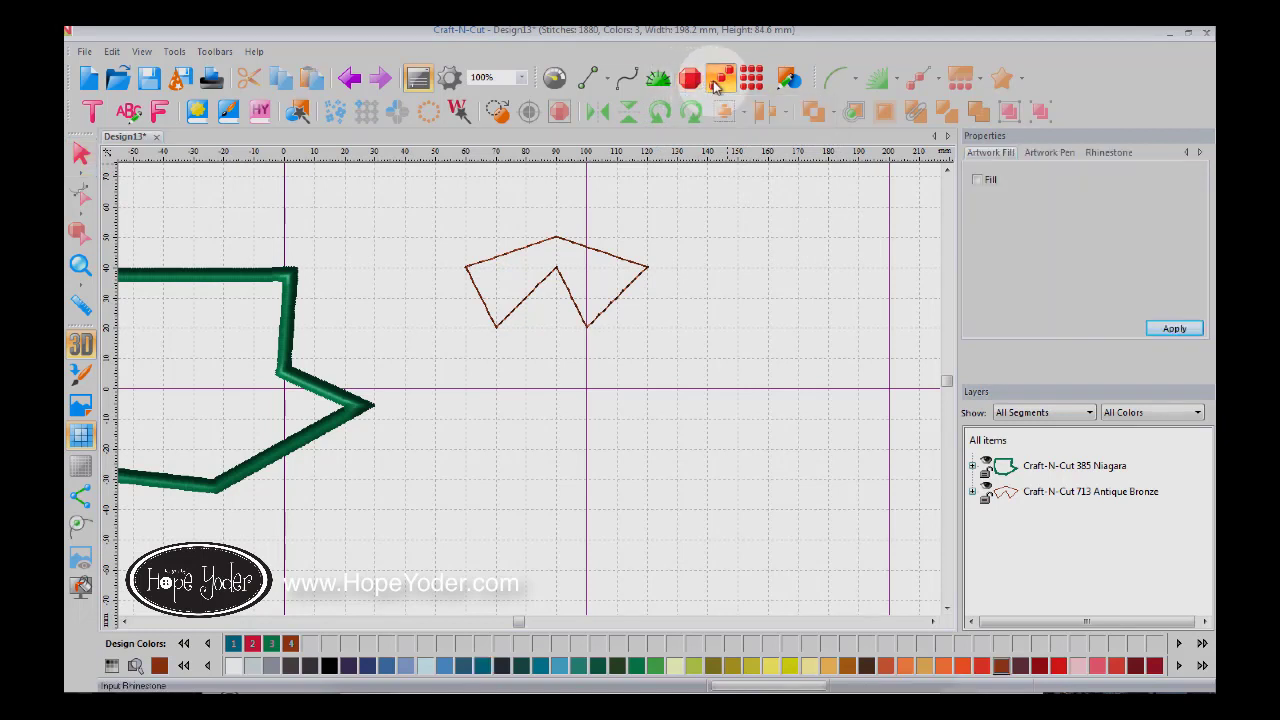
click(466, 418)
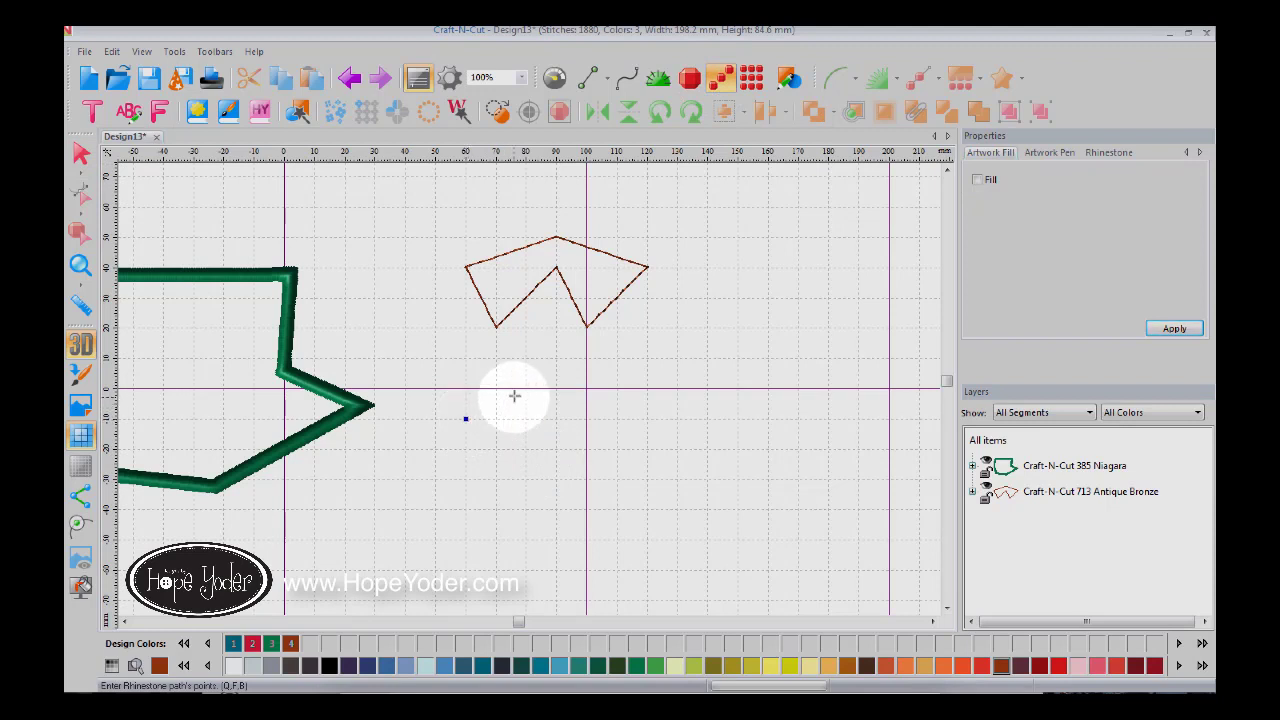
click(526, 388)
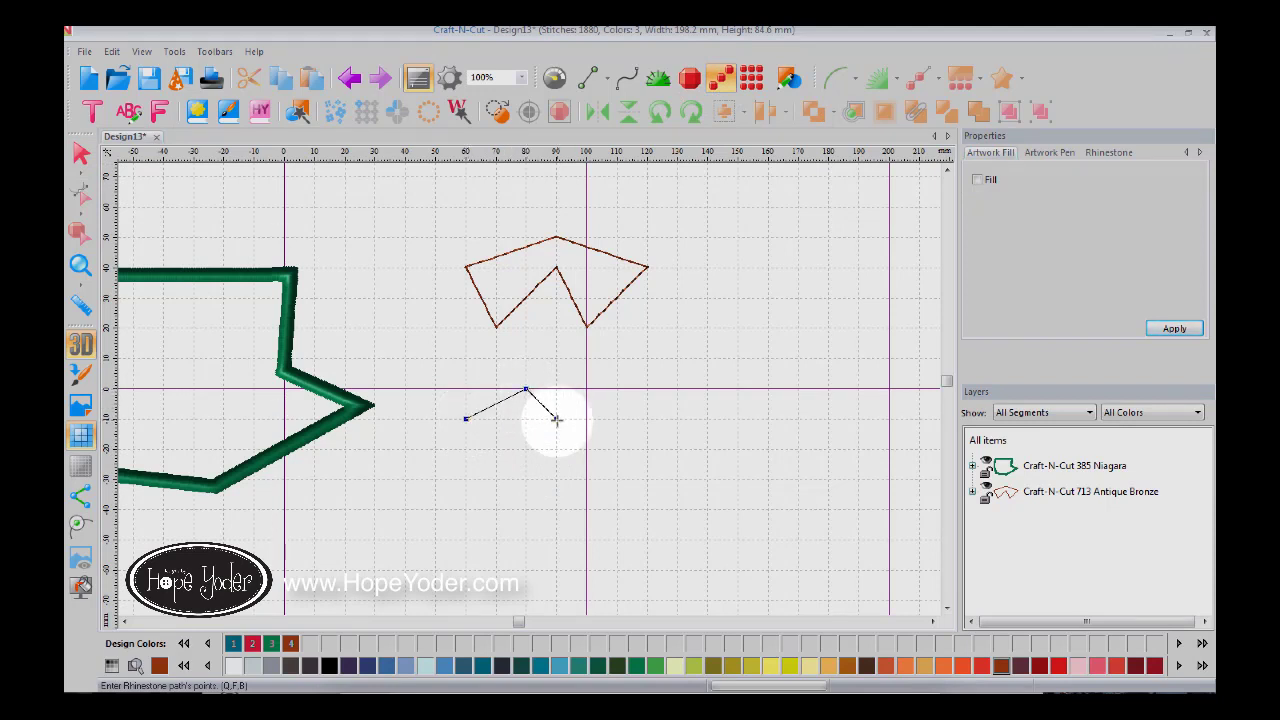
click(556, 419)
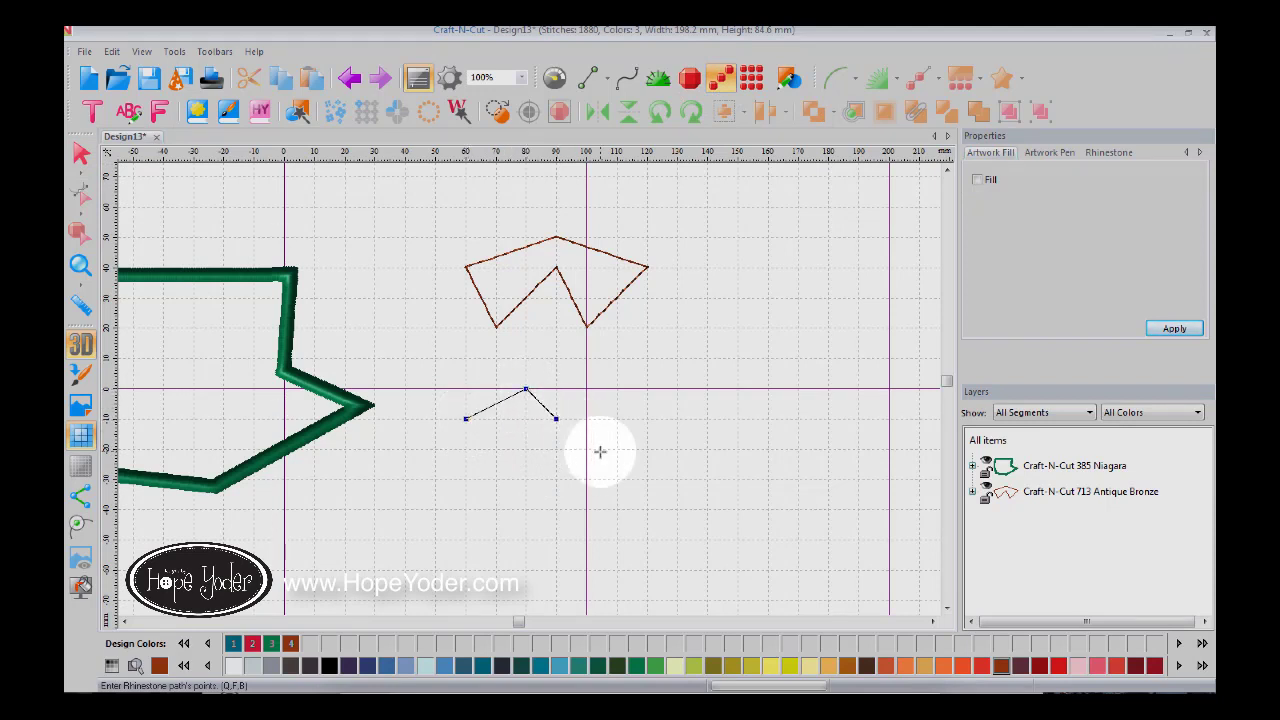
click(675, 509)
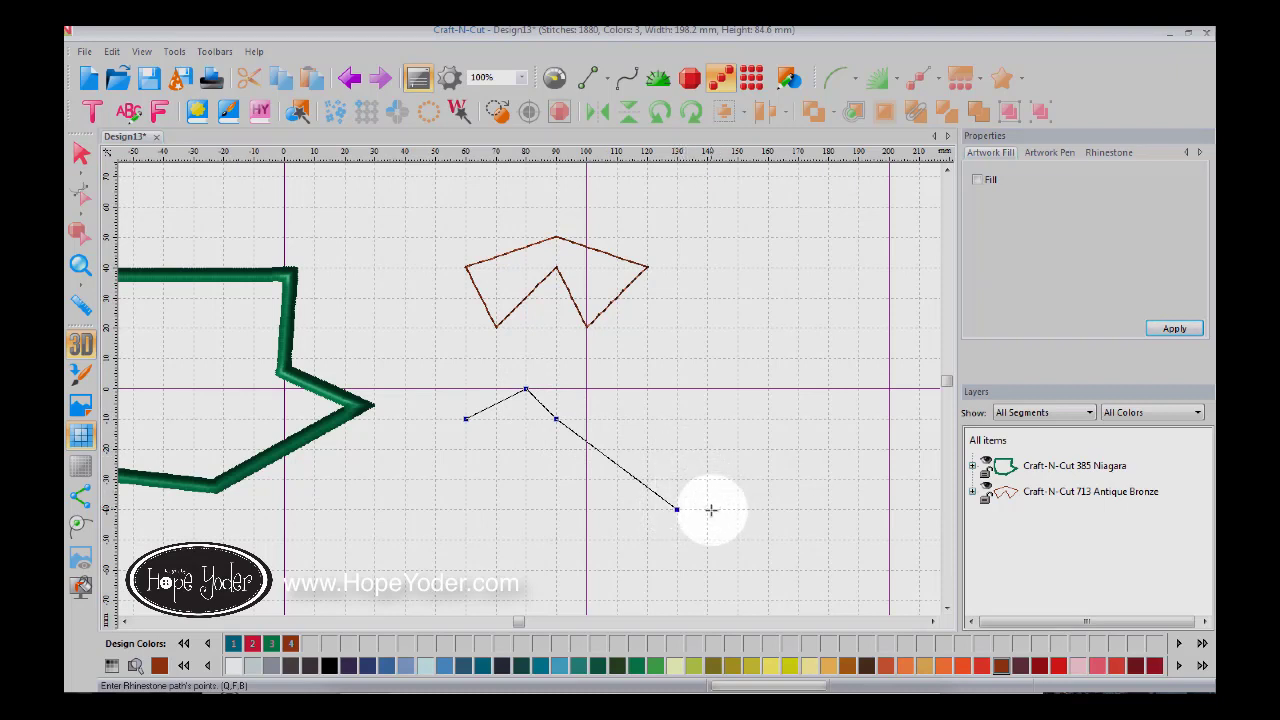
click(708, 509)
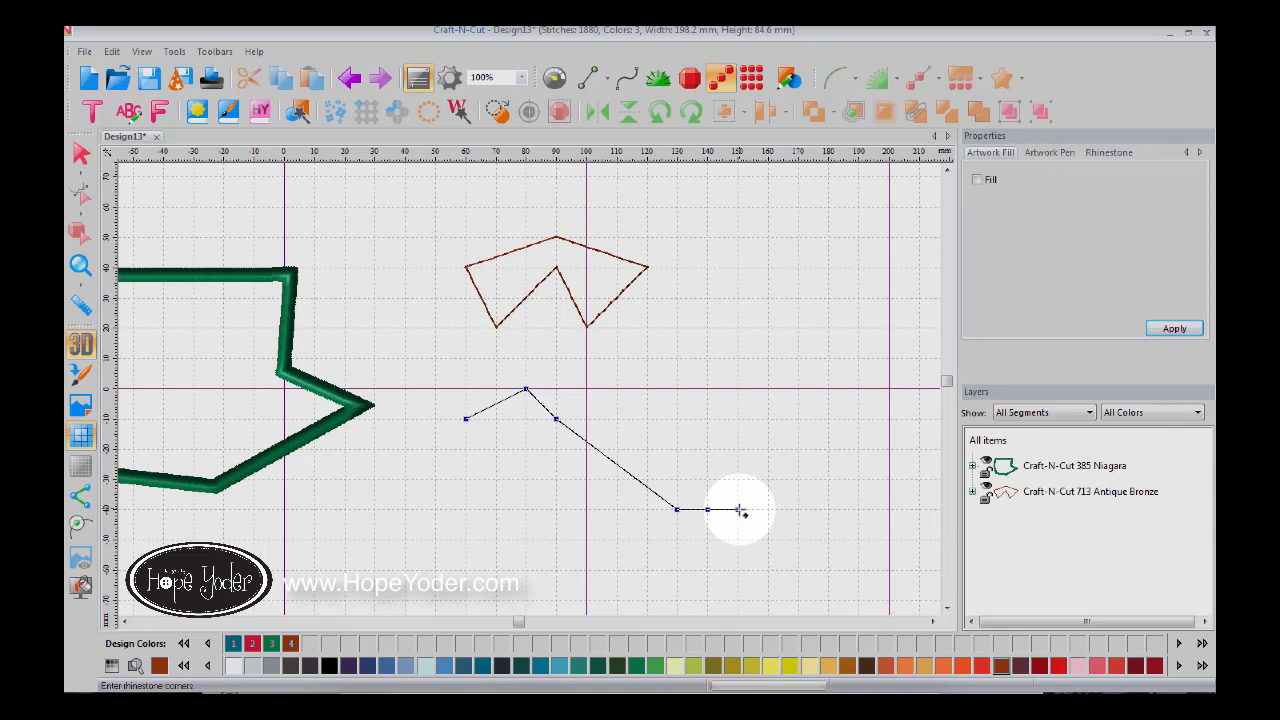
double_click(739, 510)
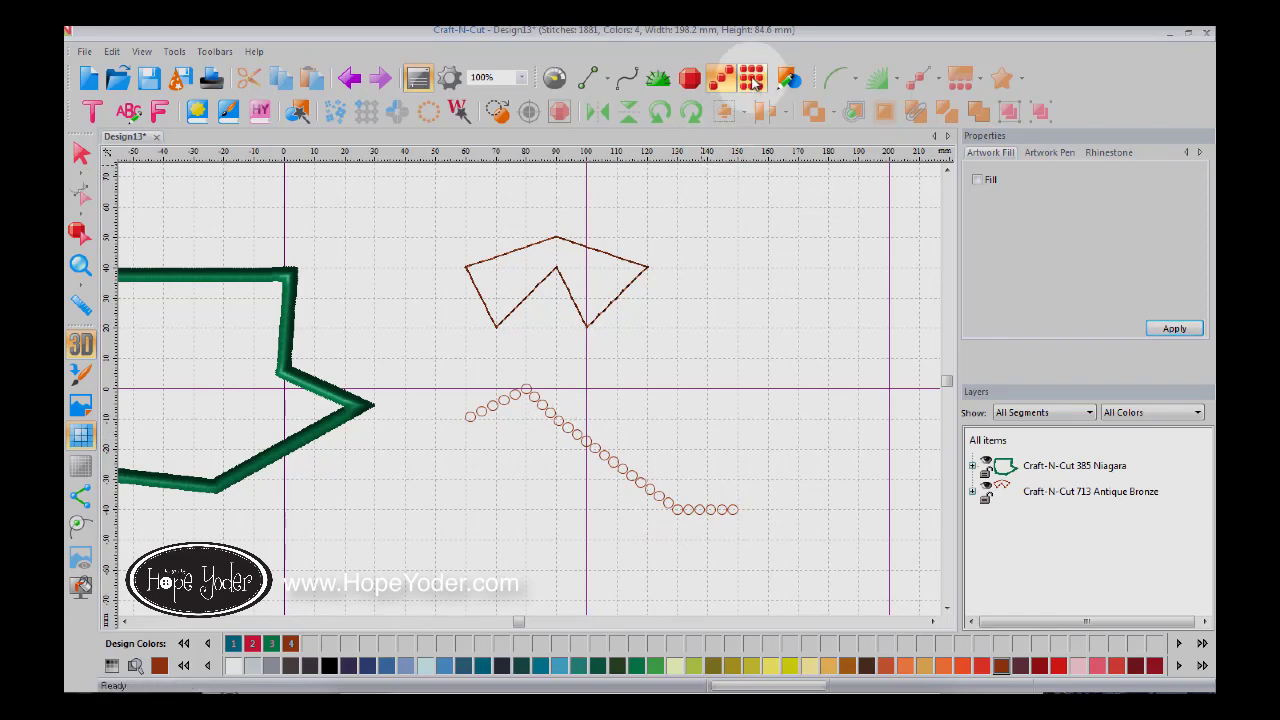
- Draw a closed five-point Rhinestone Fill shape about 80 mm wide and 50 mm high, pointed at its right end, beside the run stitch shape
click(752, 80)
click(932, 621)
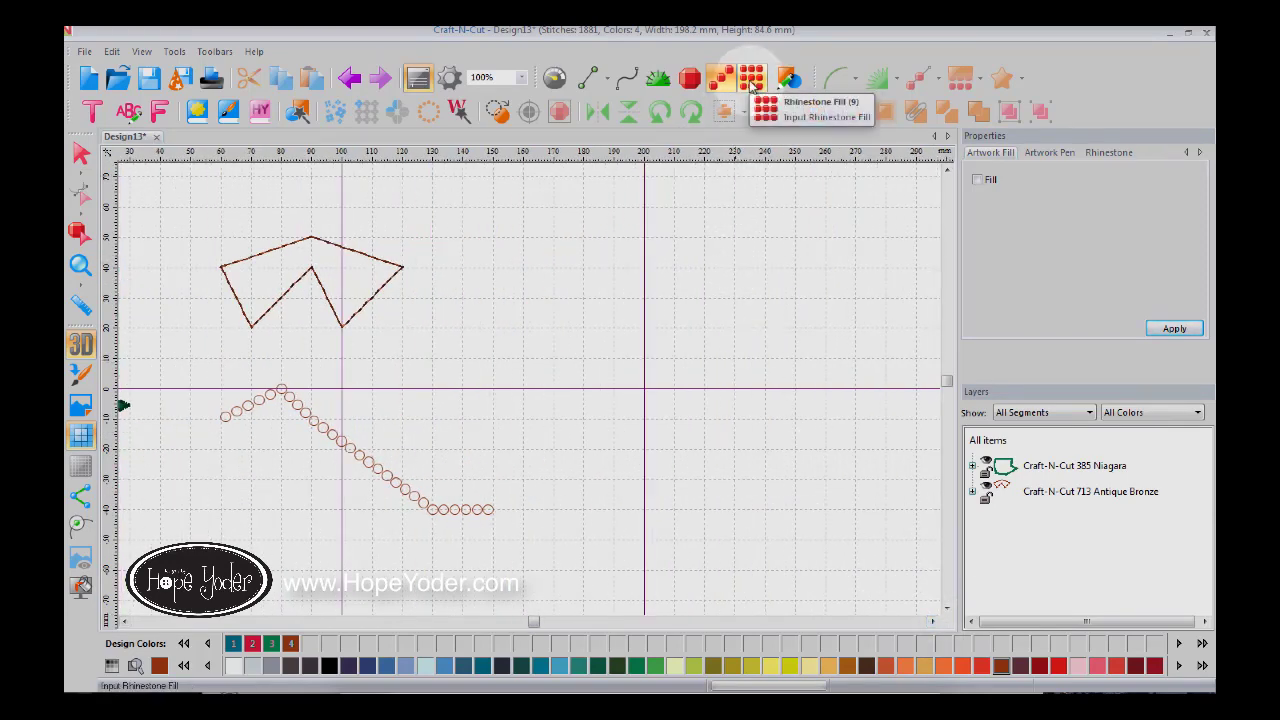
click(752, 80)
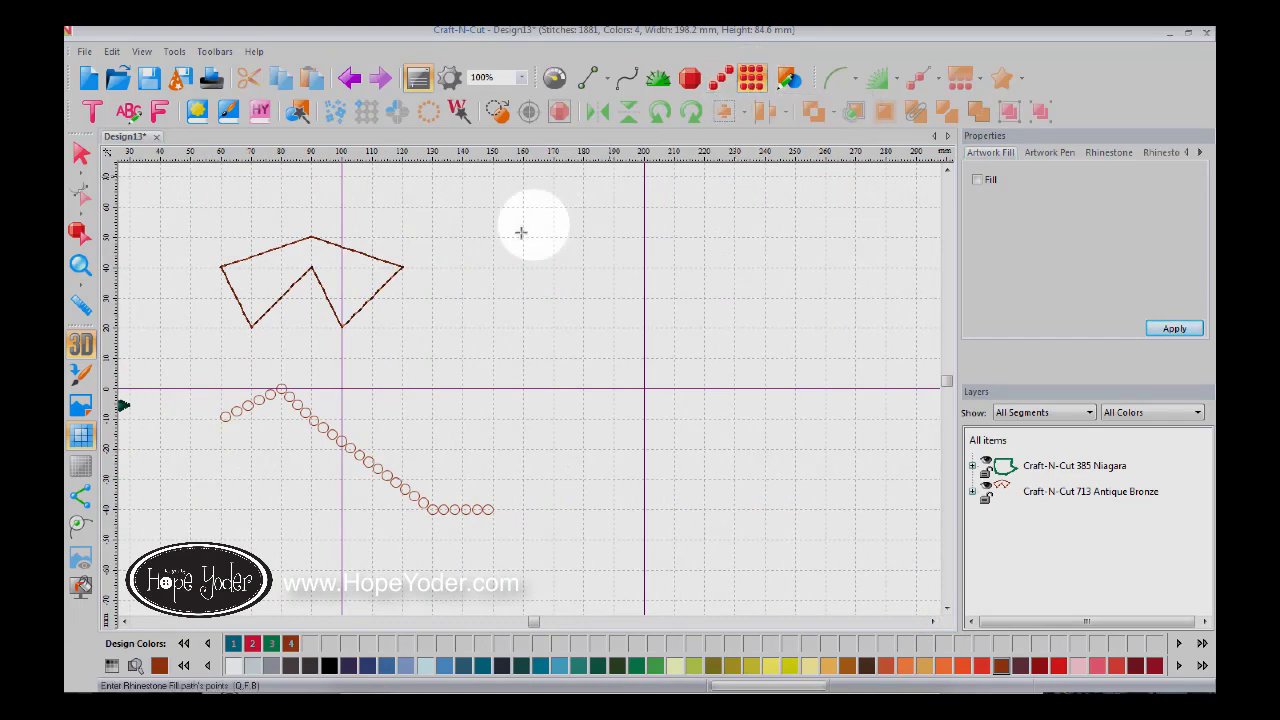
click(523, 268)
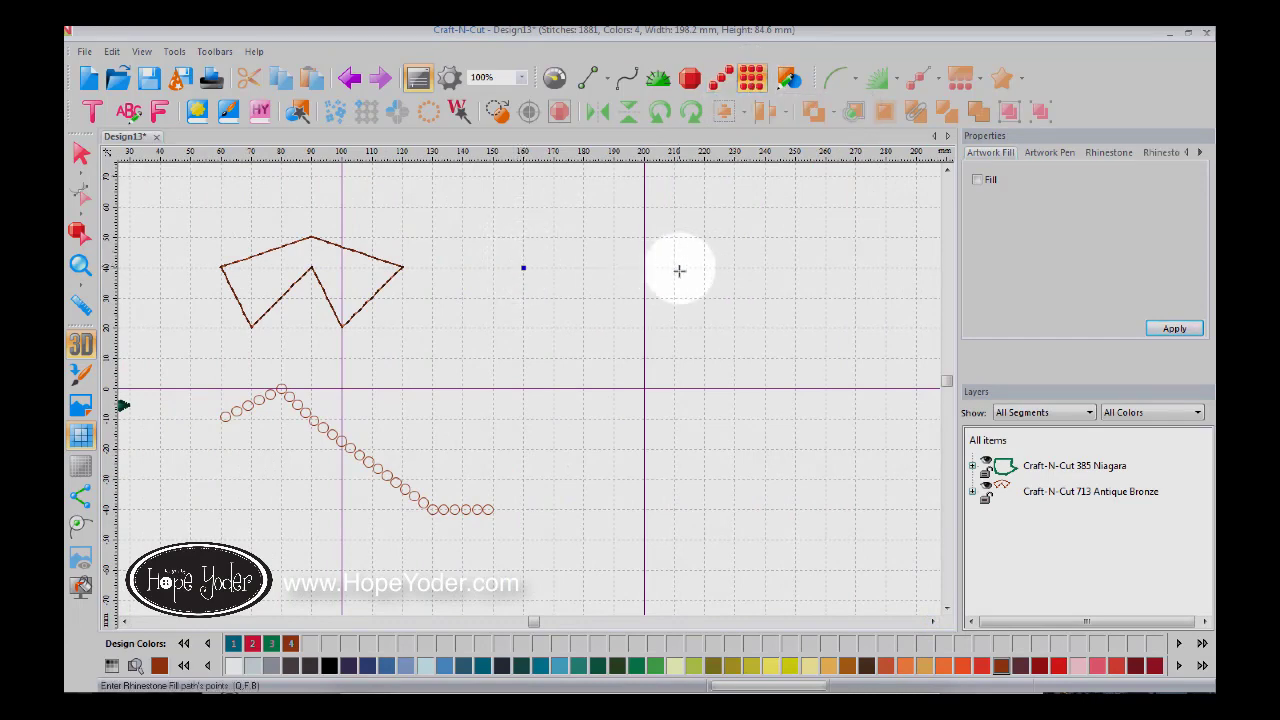
click(675, 268)
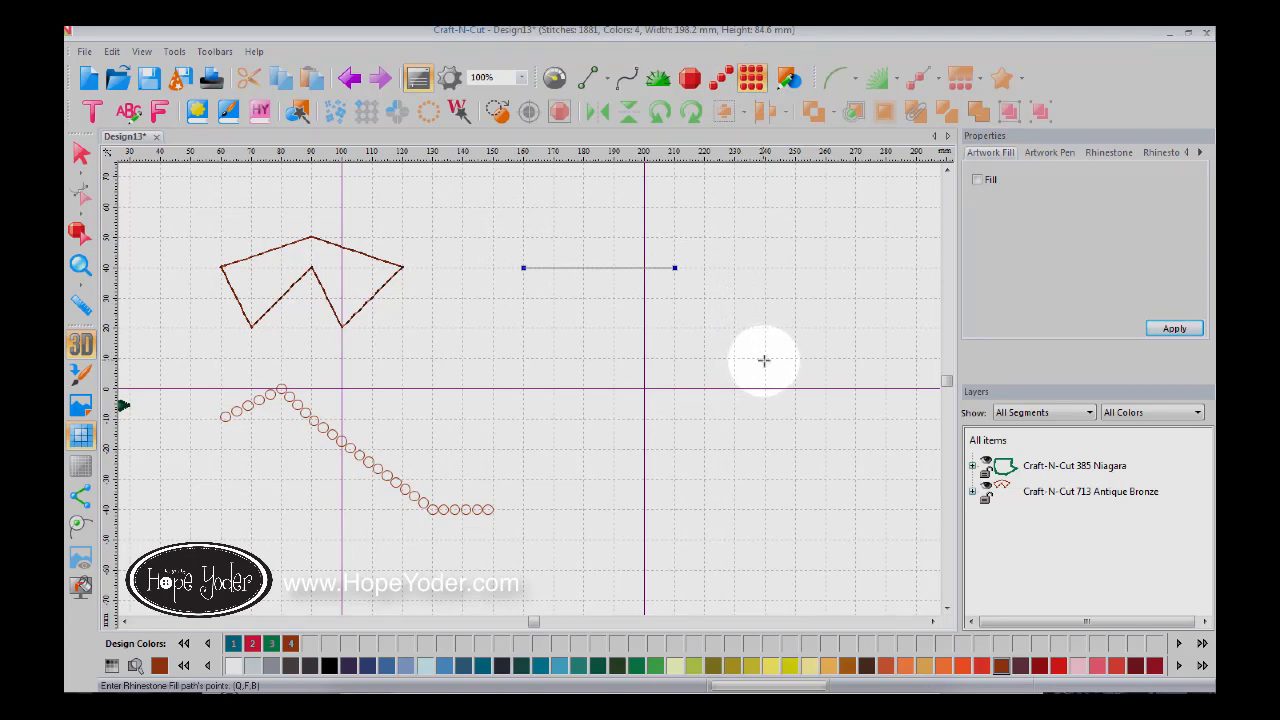
click(765, 358)
click(644, 418)
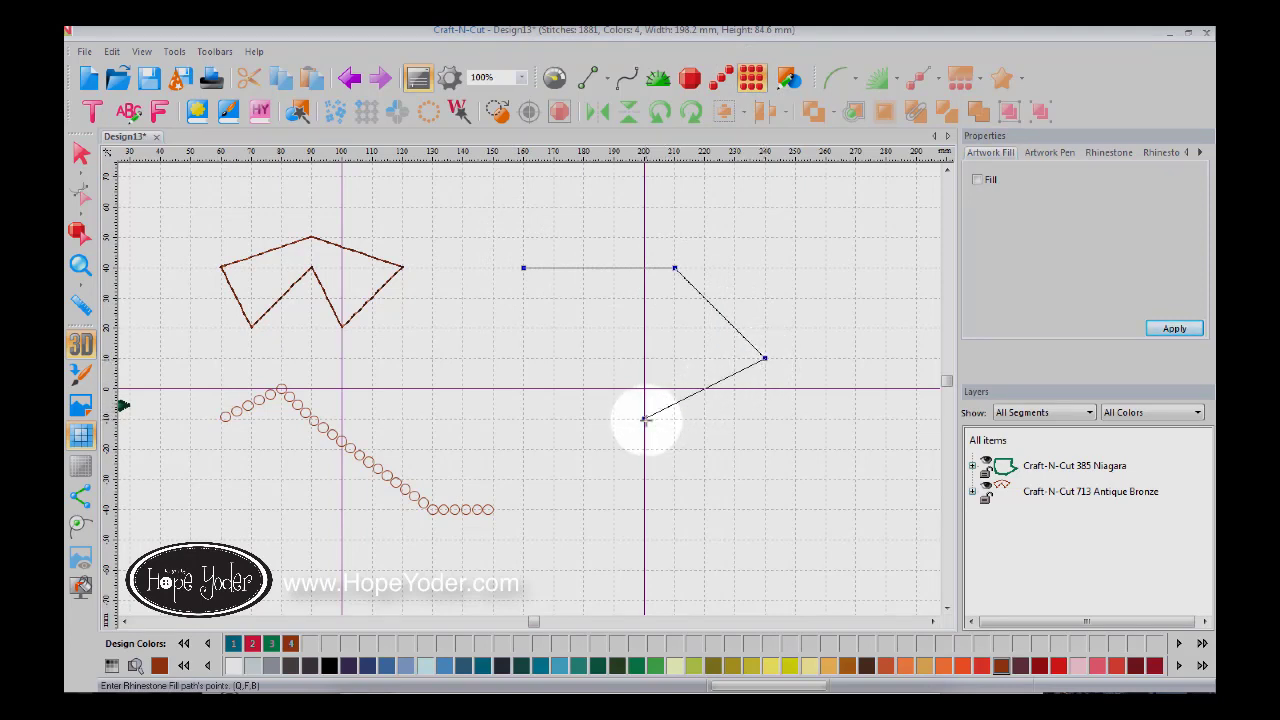
click(523, 419)
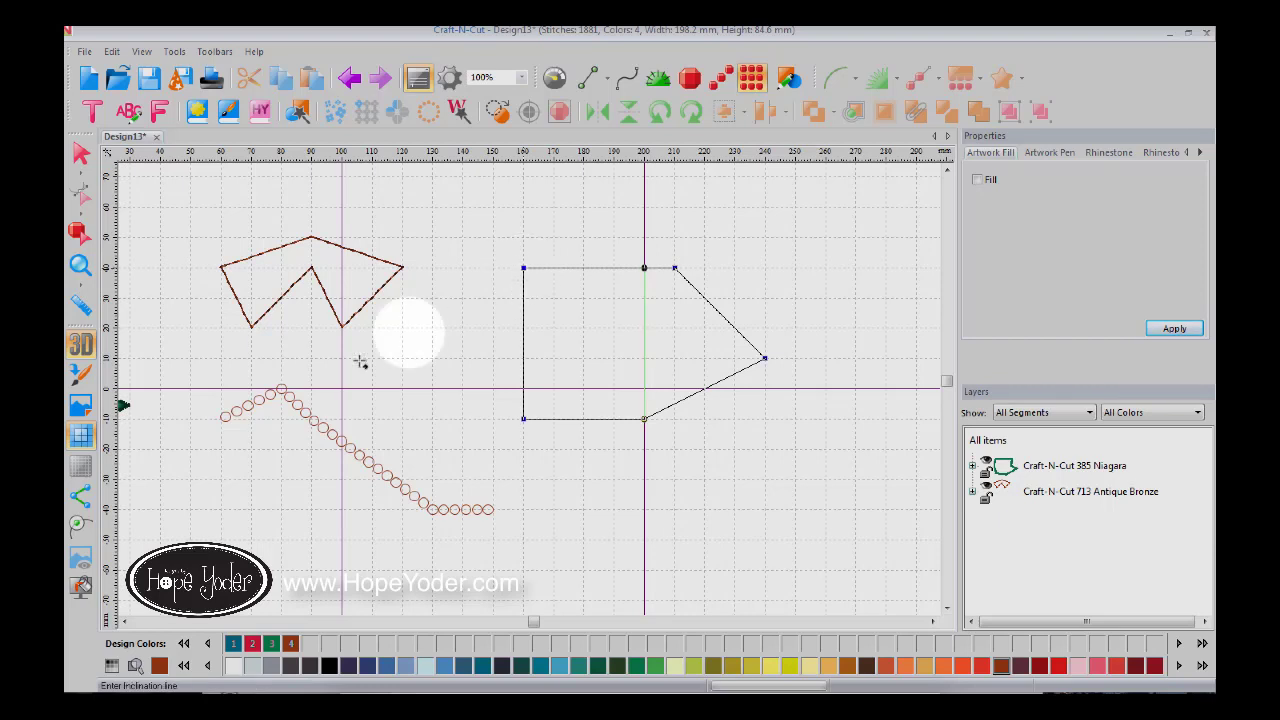
click(74, 527)
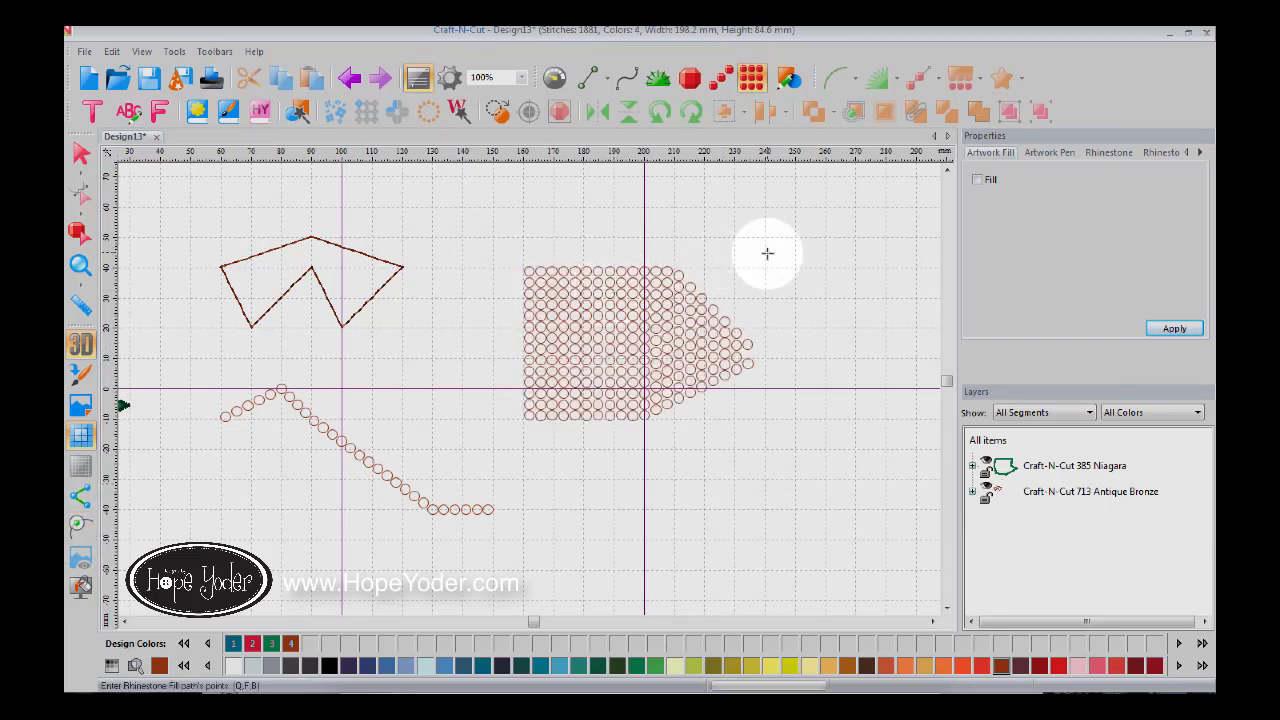
- Recolor the Rhinestone Fill segment to Craft-N-Cut 151 Baby Pink
click(974, 491)
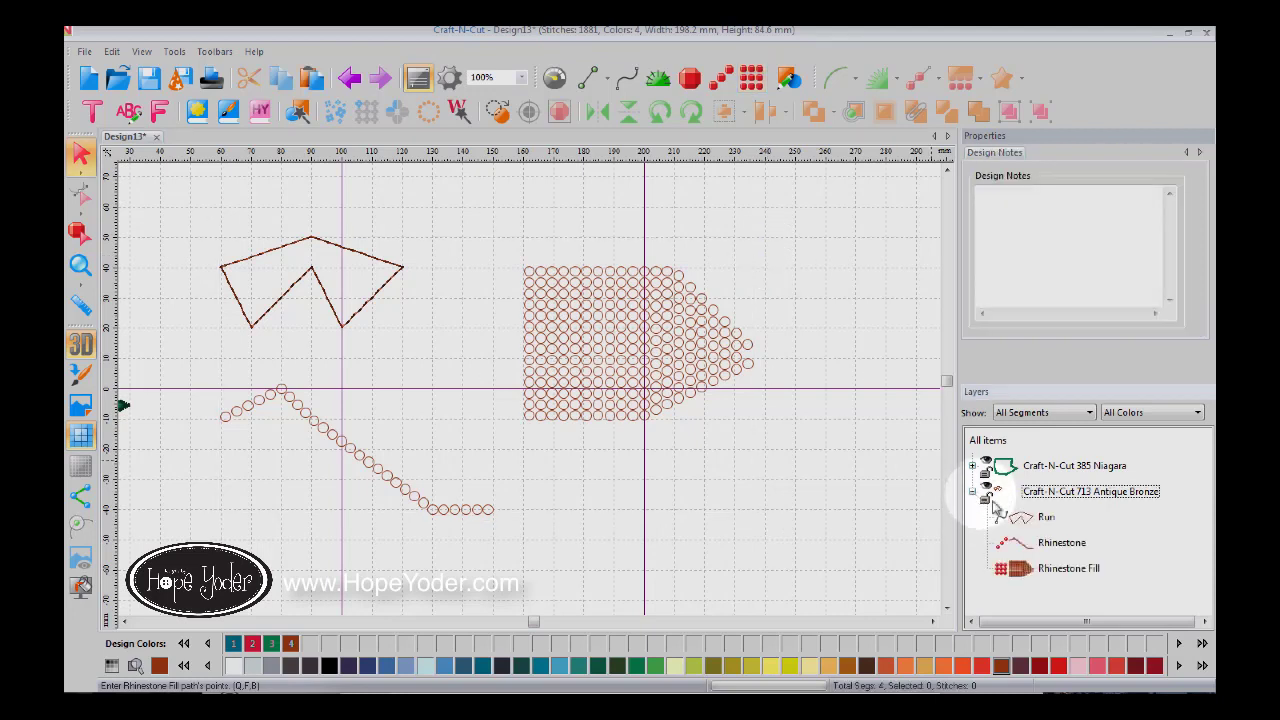
click(1057, 569)
click(1080, 665)
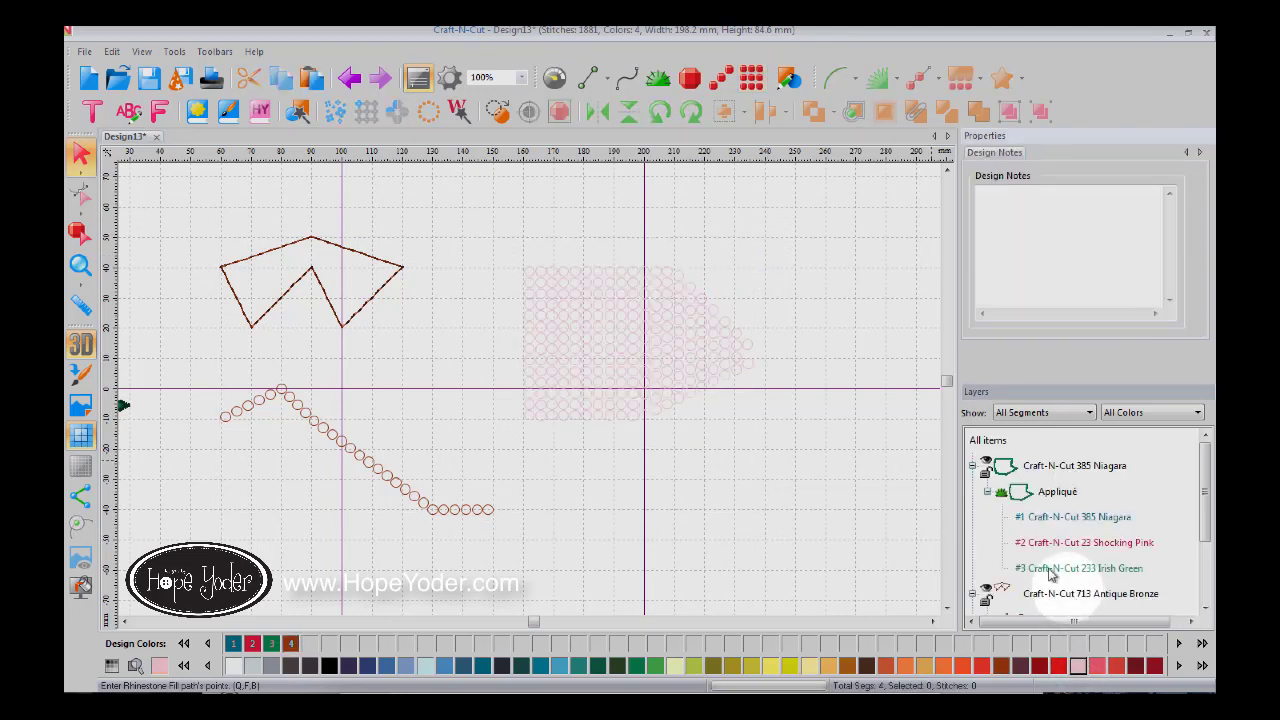
- Select the rhinestone fill's color layer and recolor it to Craft-N-Cut 231 Sour Apple
drag(1205, 522, 1205, 548)
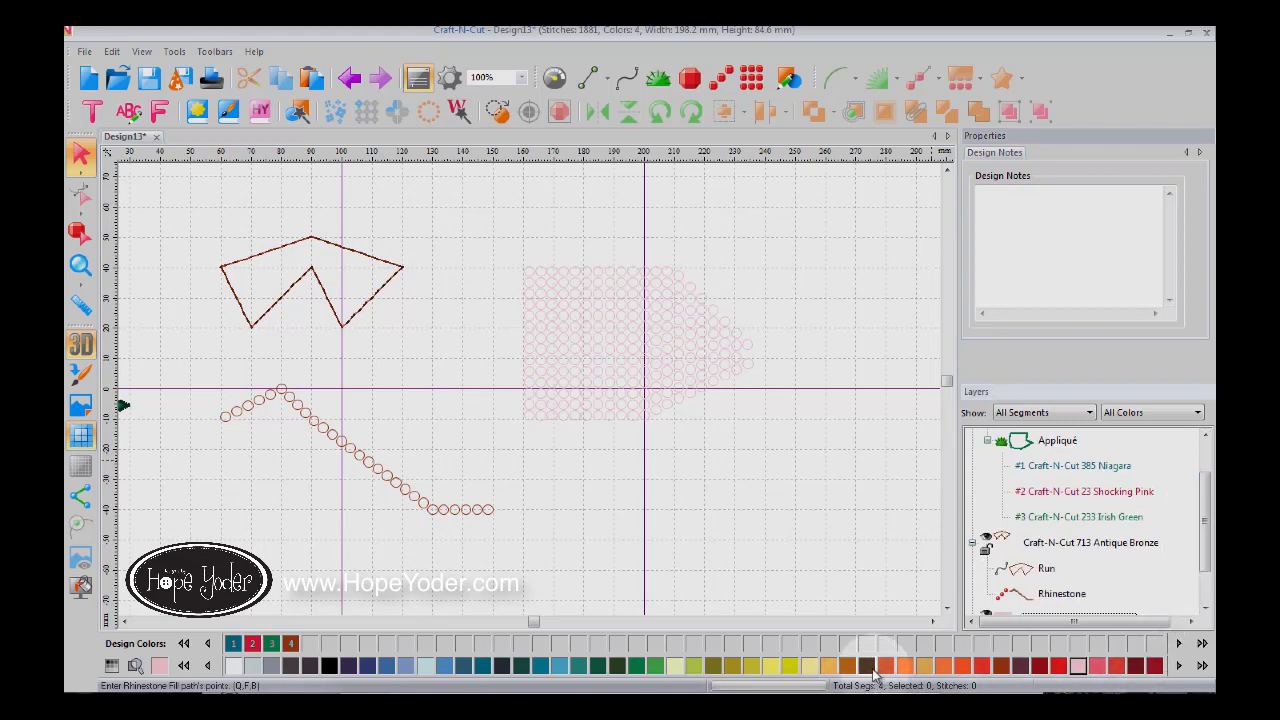
click(868, 667)
drag(1208, 482, 1206, 512)
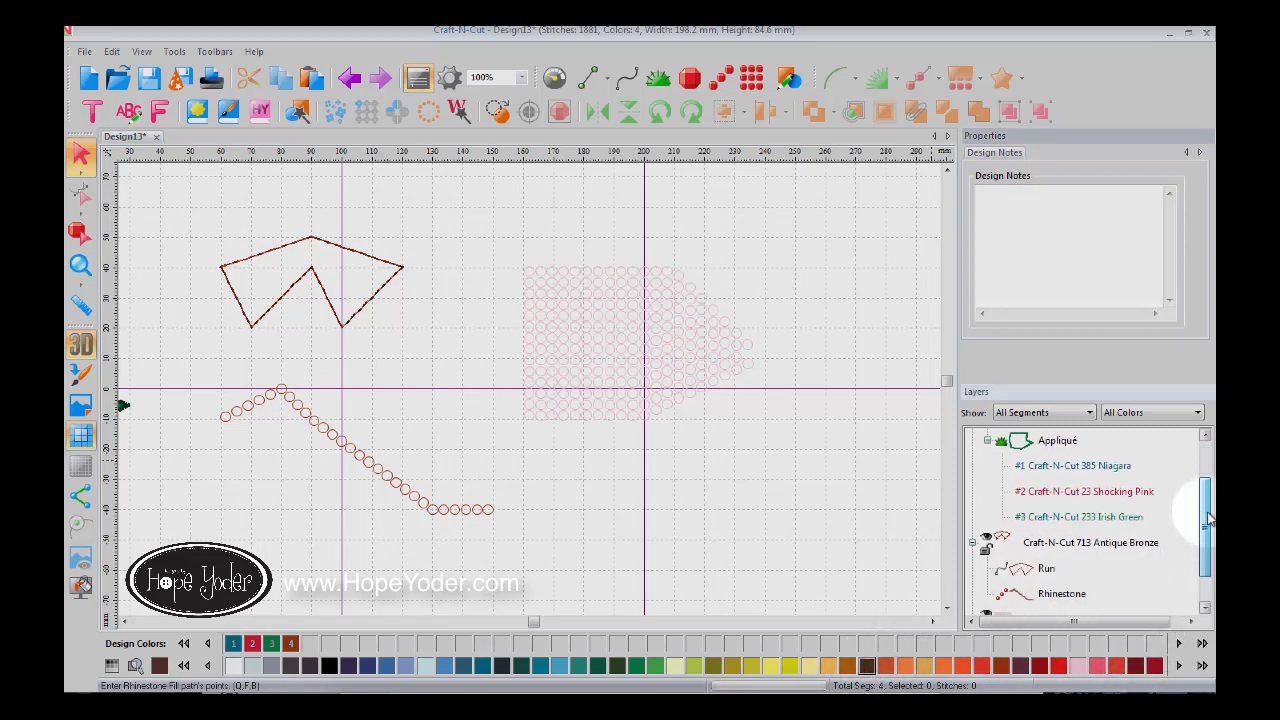
click(1197, 503)
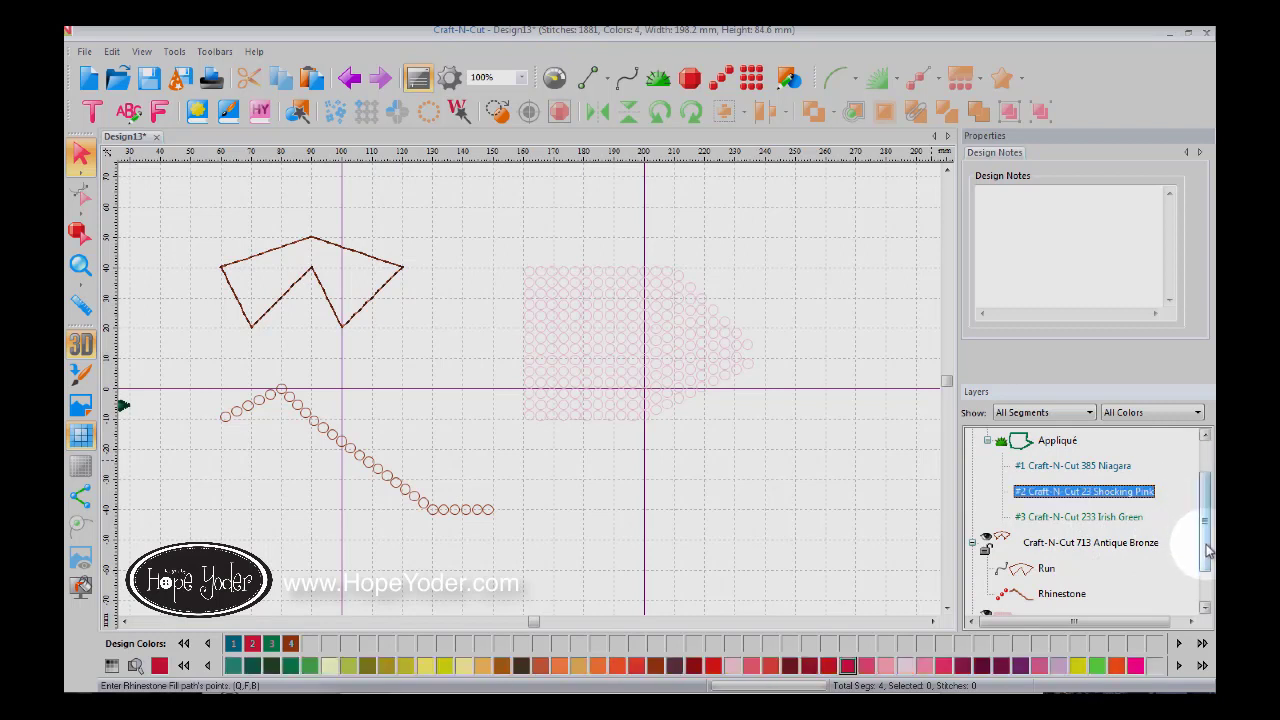
drag(1208, 545, 1207, 575)
click(1090, 568)
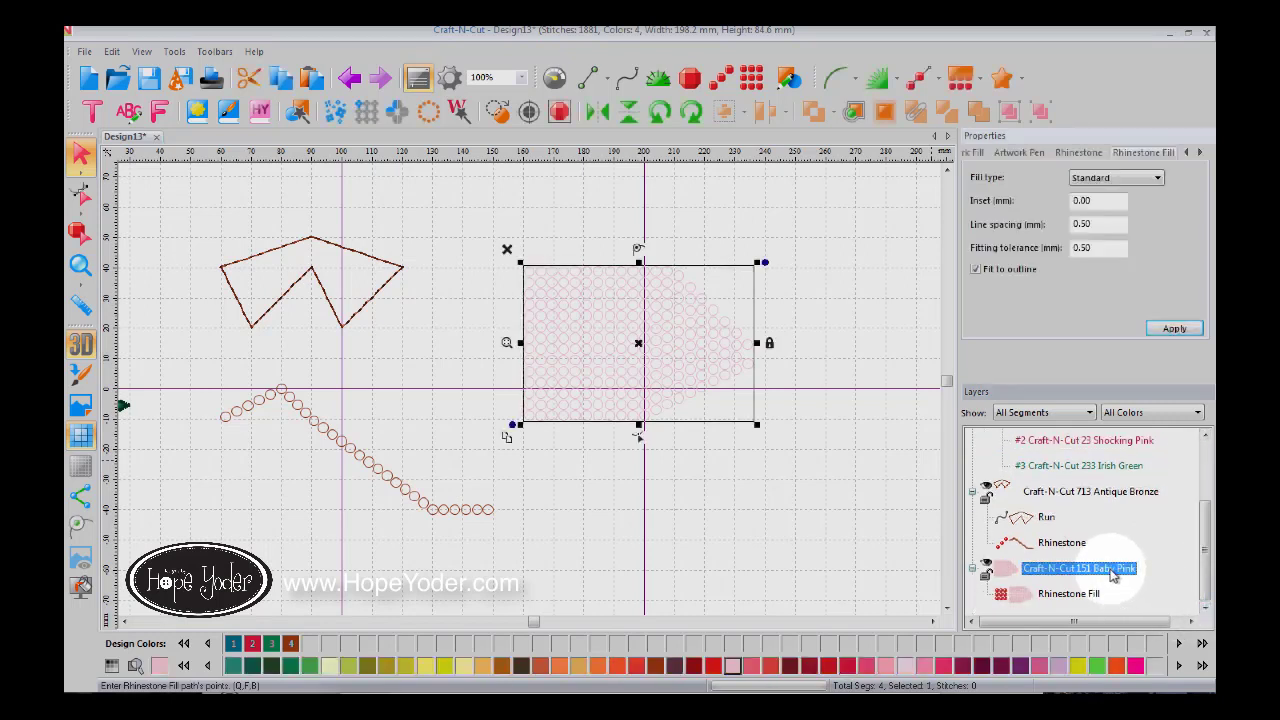
click(310, 665)
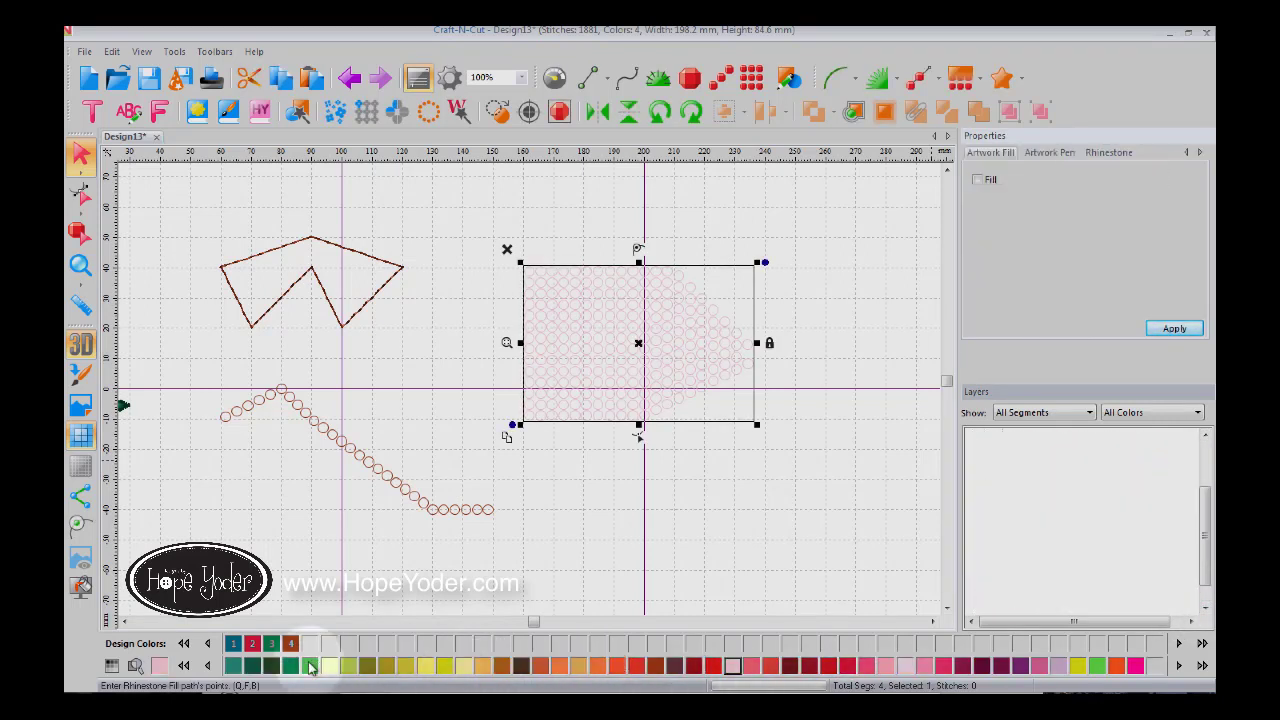
- Fit the whole design in view, hide the grid and deselect the rhinestone fill
click(81, 266)
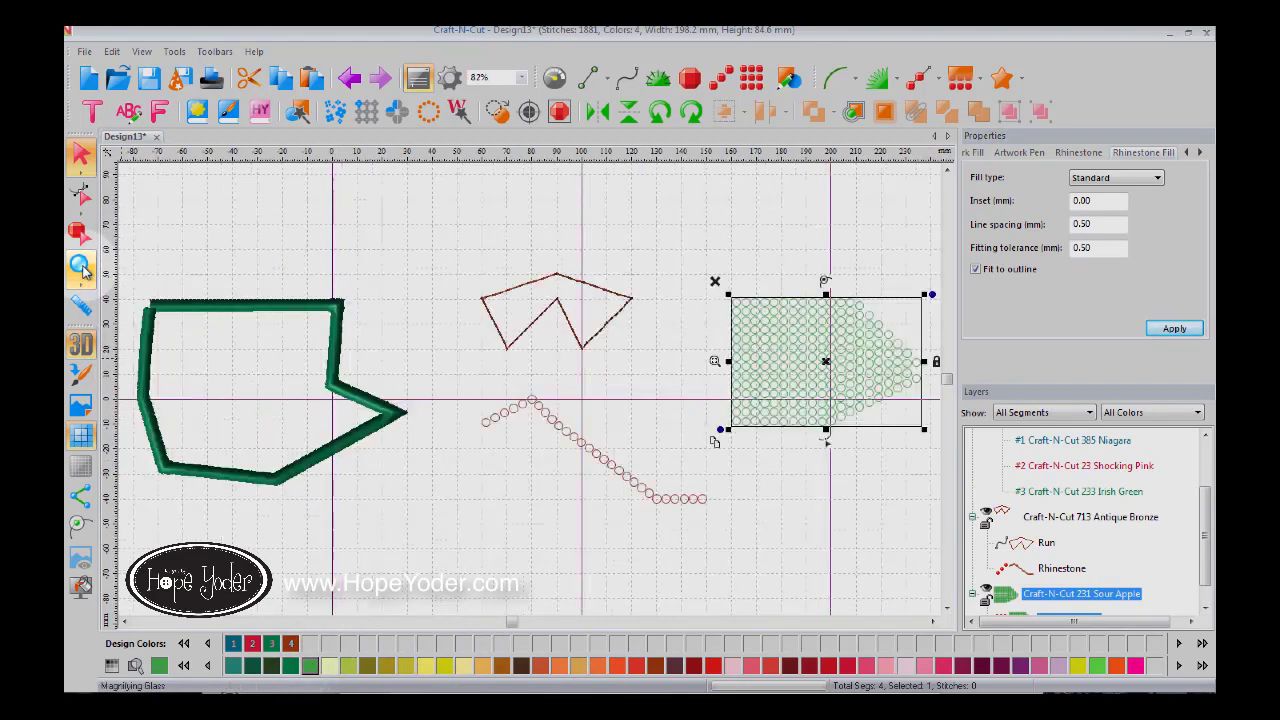
click(81, 437)
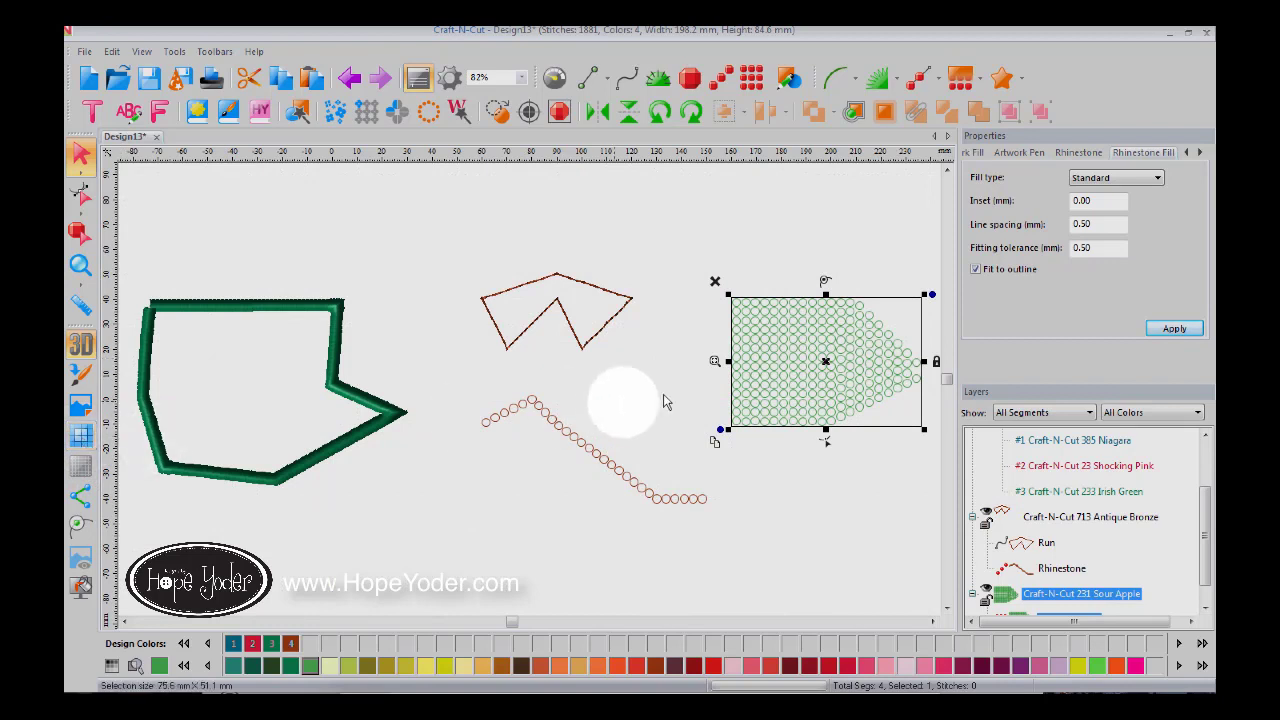
click(766, 257)
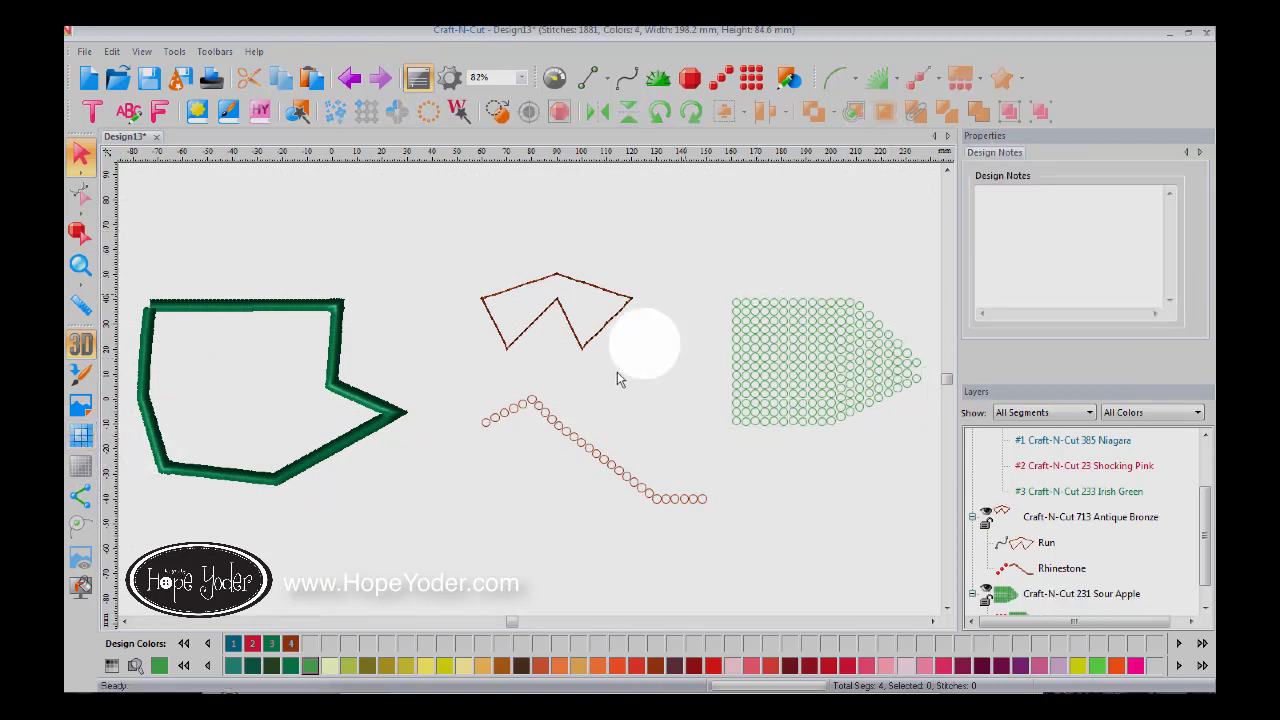
- Draw an artwork rectangle about 30 mm wide and 20 mm high above the rhinestone fill and convert it to appliqué
click(790, 78)
click(780, 104)
drag(698, 172, 785, 229)
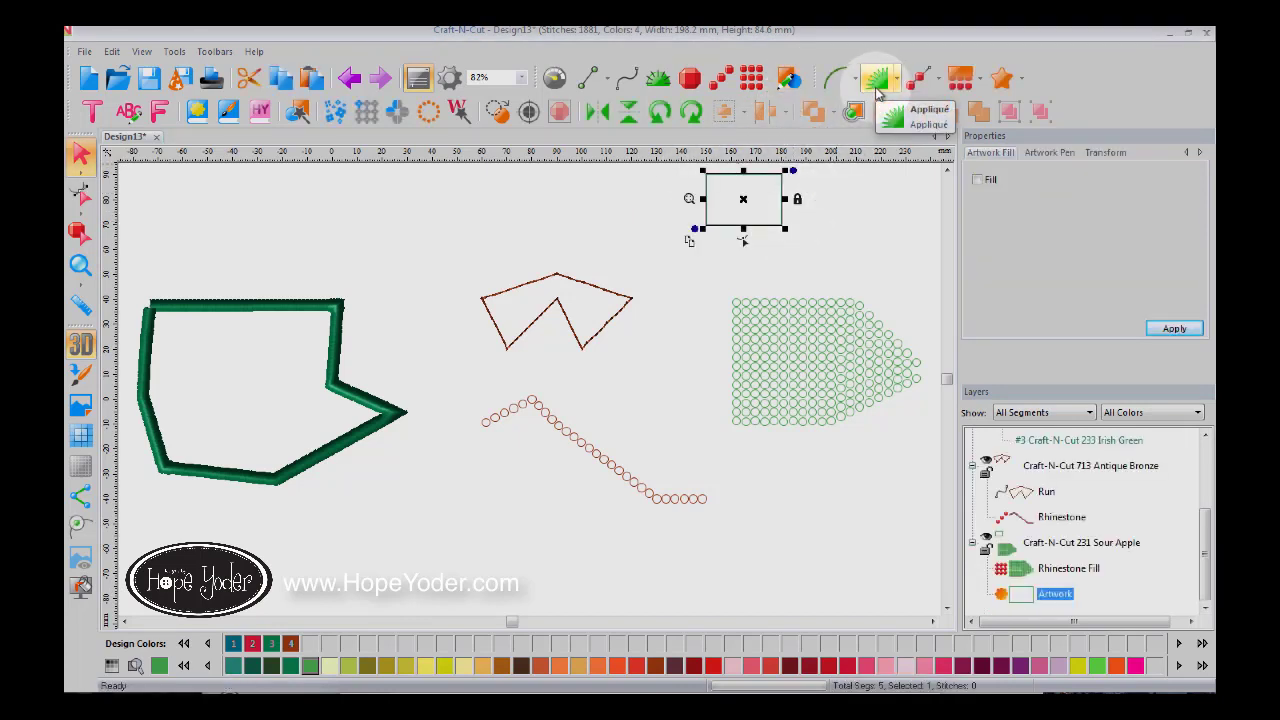
click(877, 88)
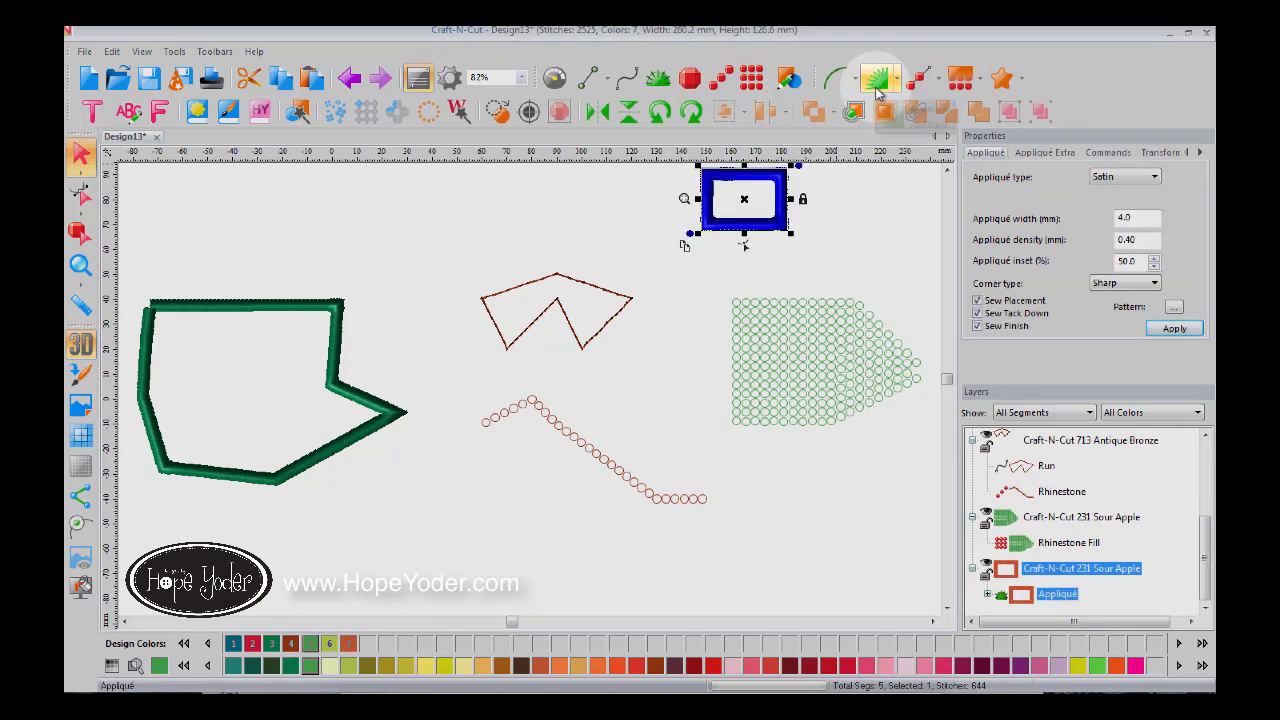
click(847, 196)
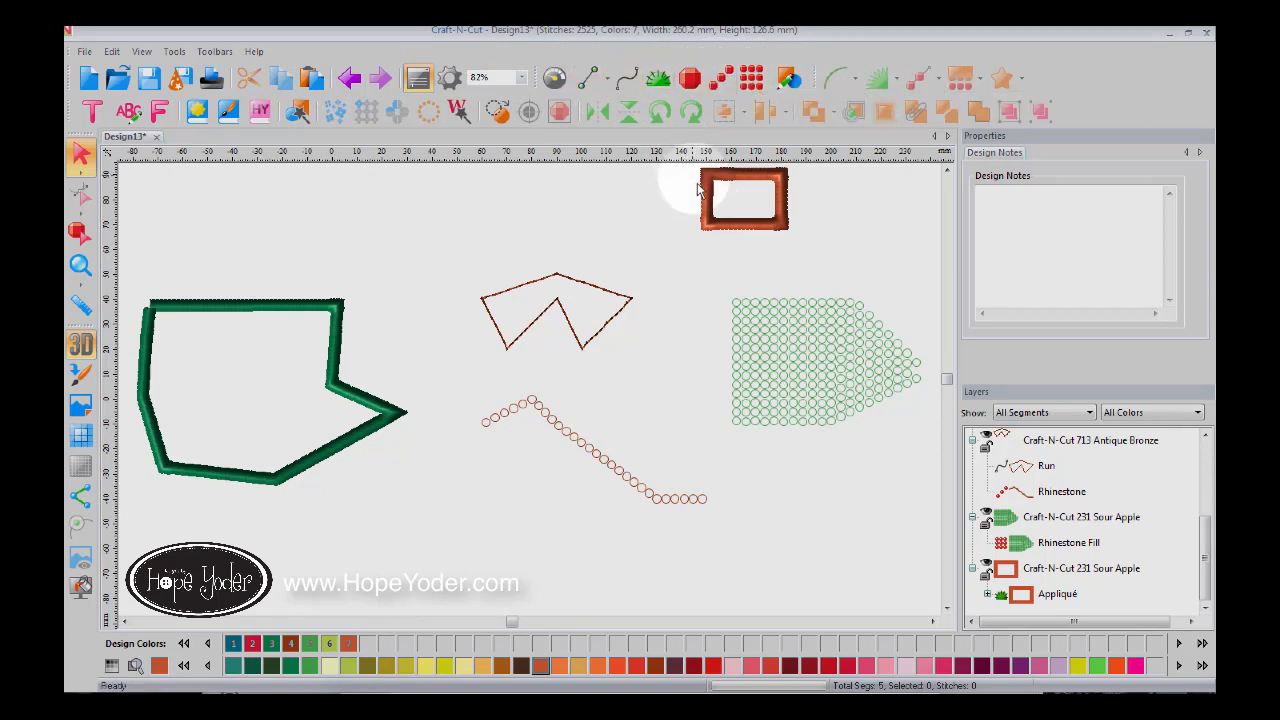
- Undo the appliqué conversion and the drawing of the rectangle
click(349, 78)
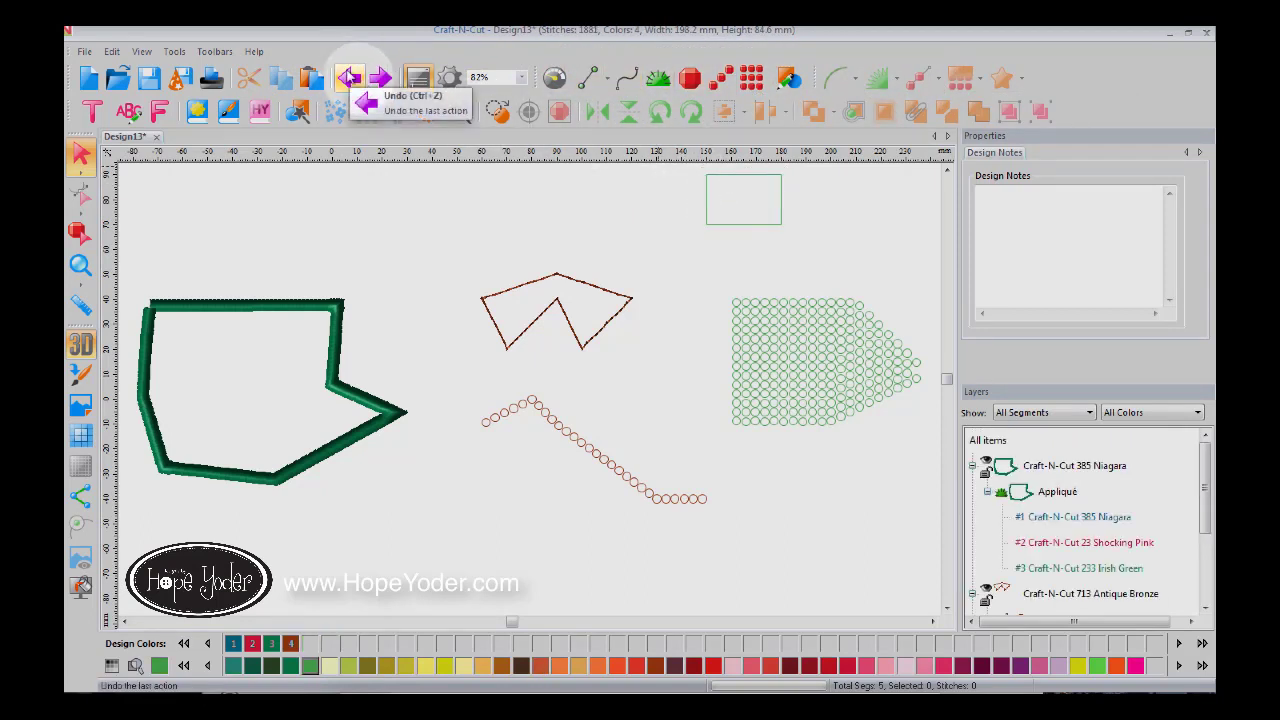
click(349, 78)
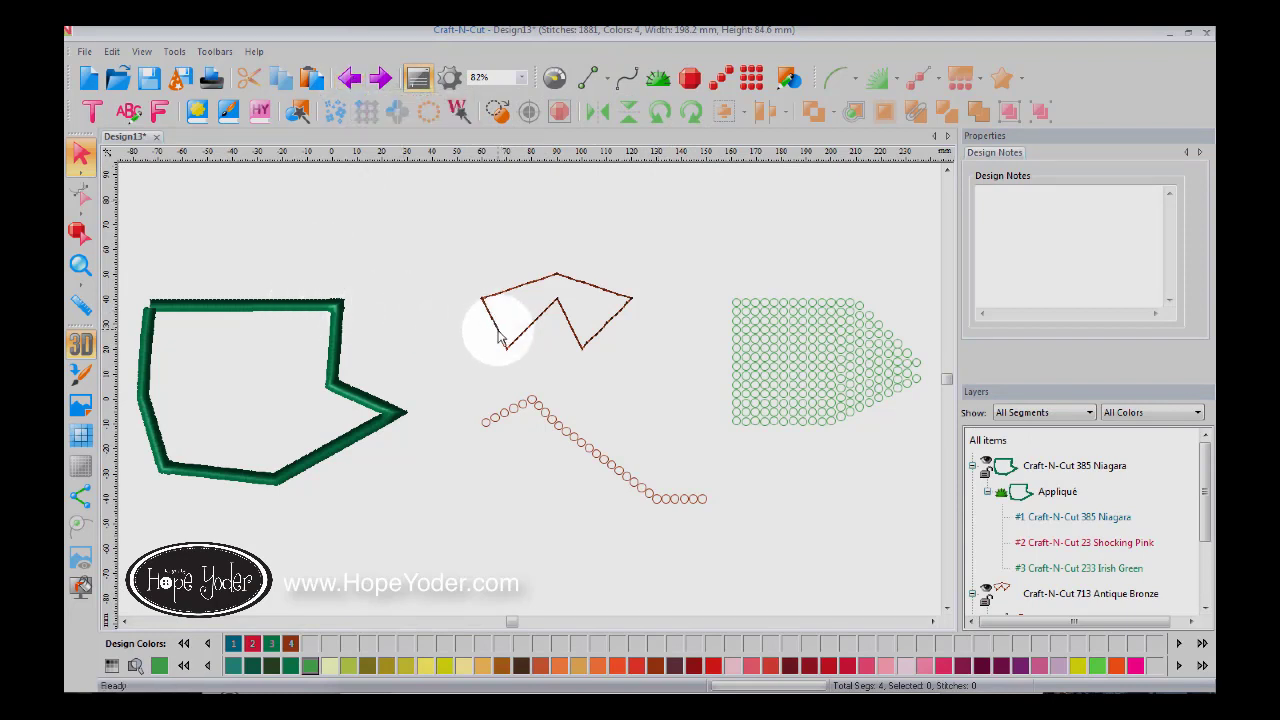
- Change the large appliqué shape's stitch type to Blanket and apply it
click(338, 330)
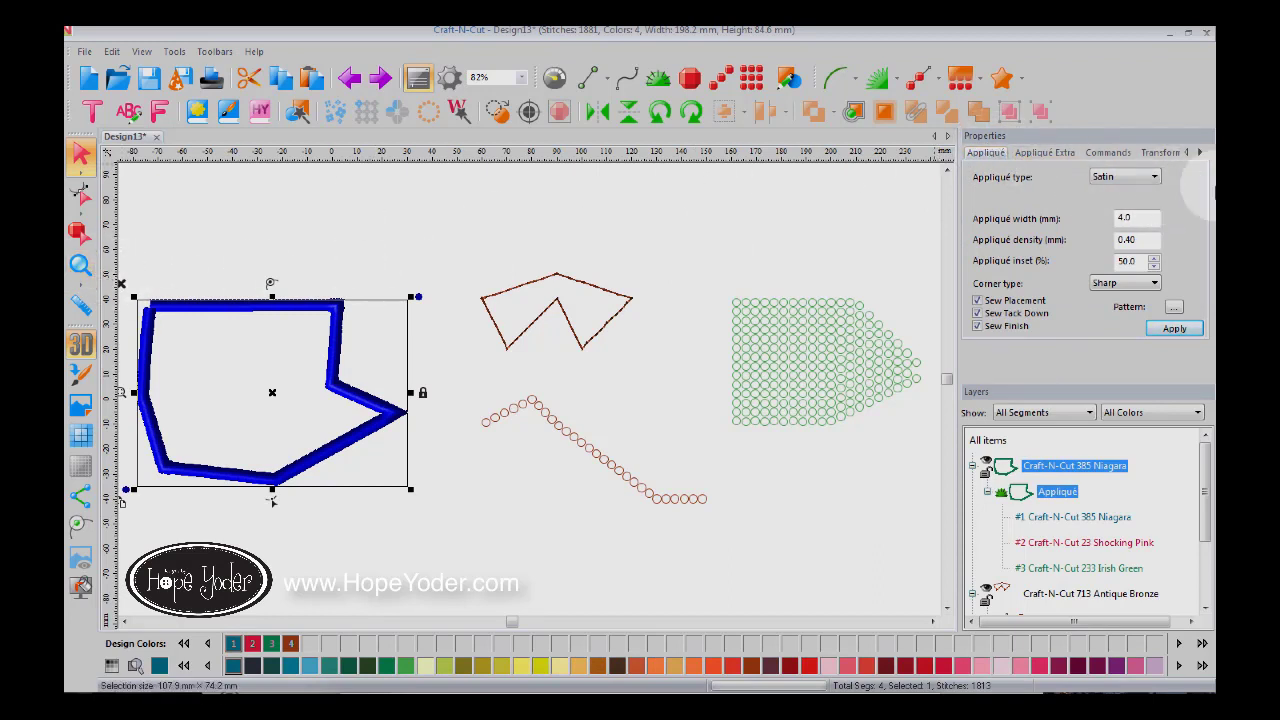
click(1140, 177)
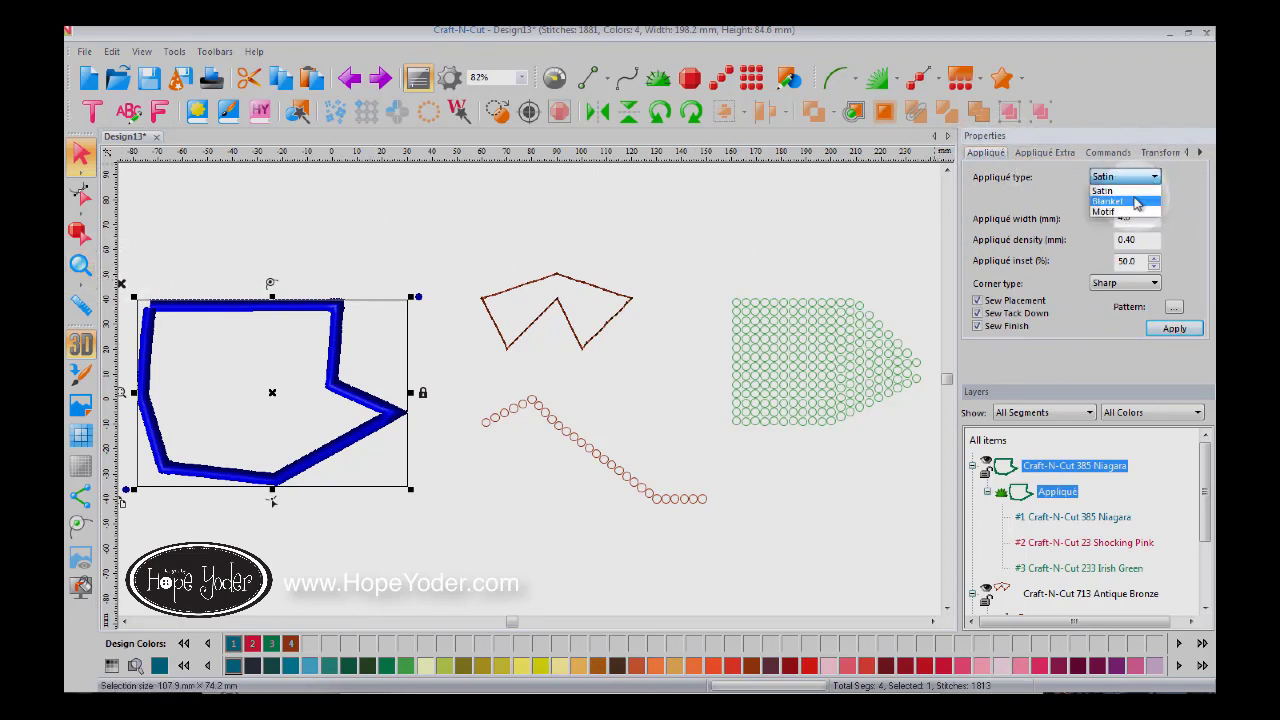
click(1135, 201)
click(1177, 330)
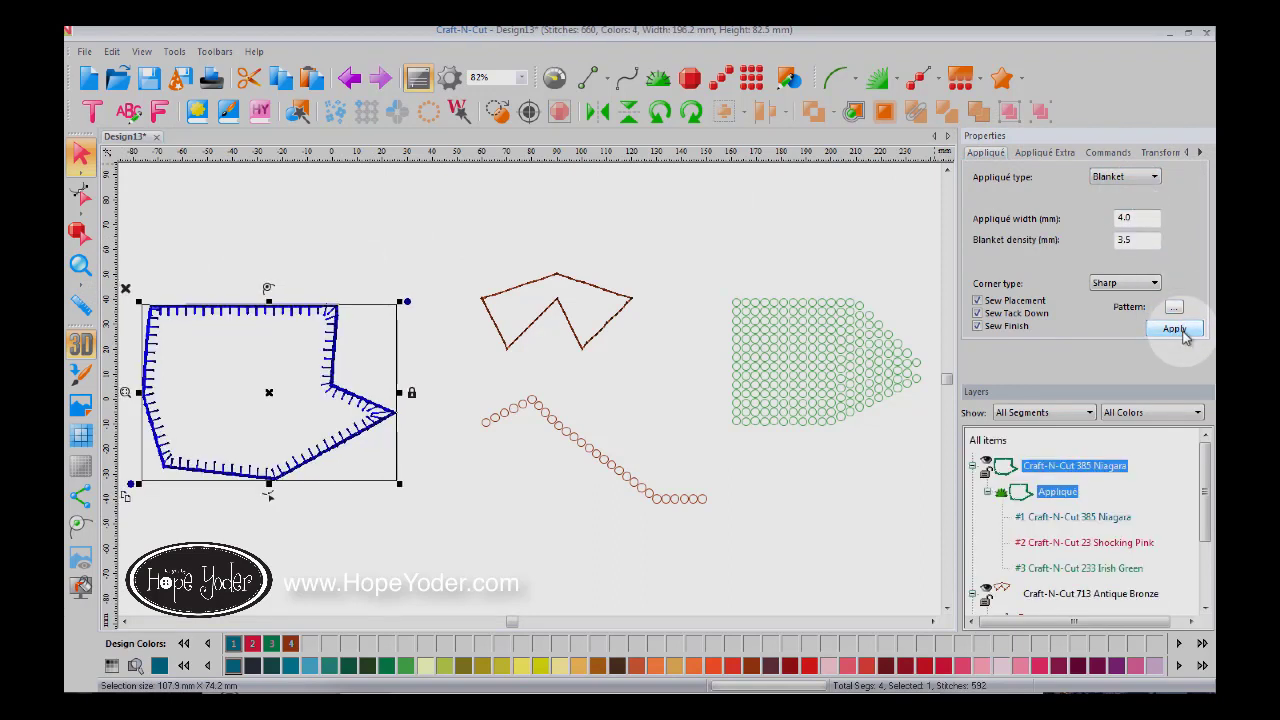
- Change the appliqué type to Motif with motif f048 and apply it to the shape
click(1148, 177)
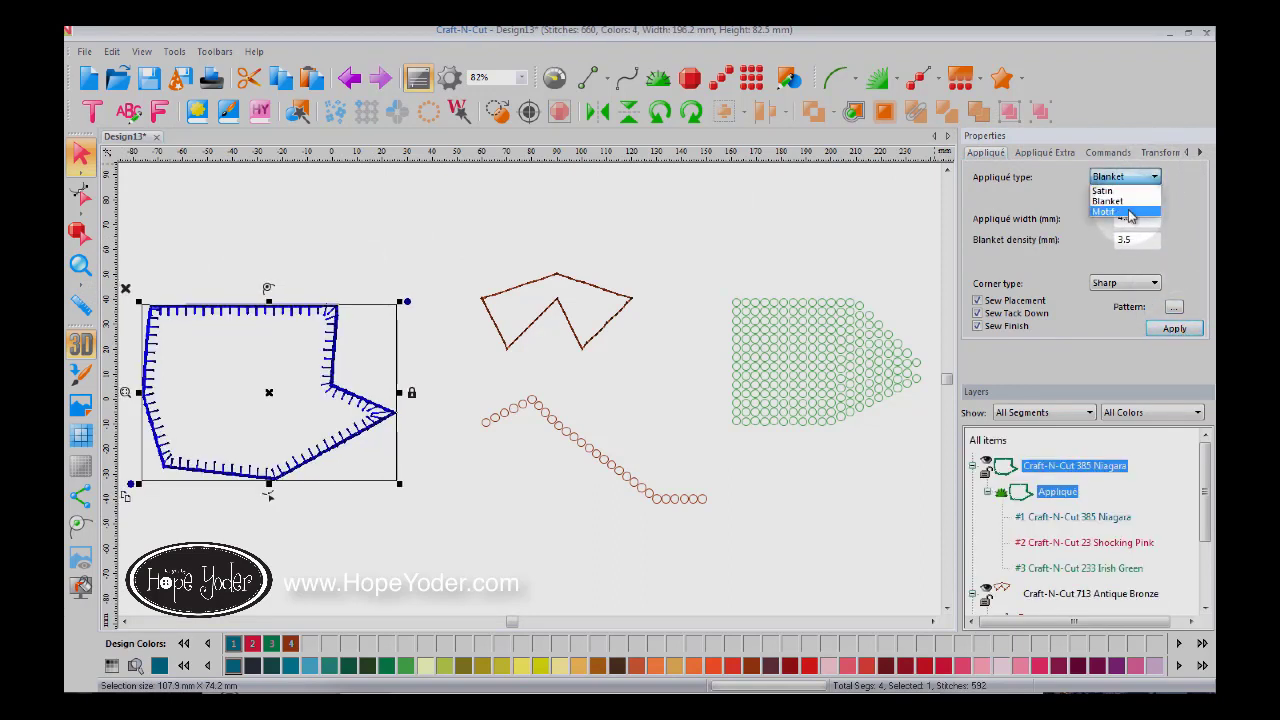
click(1128, 211)
click(1135, 220)
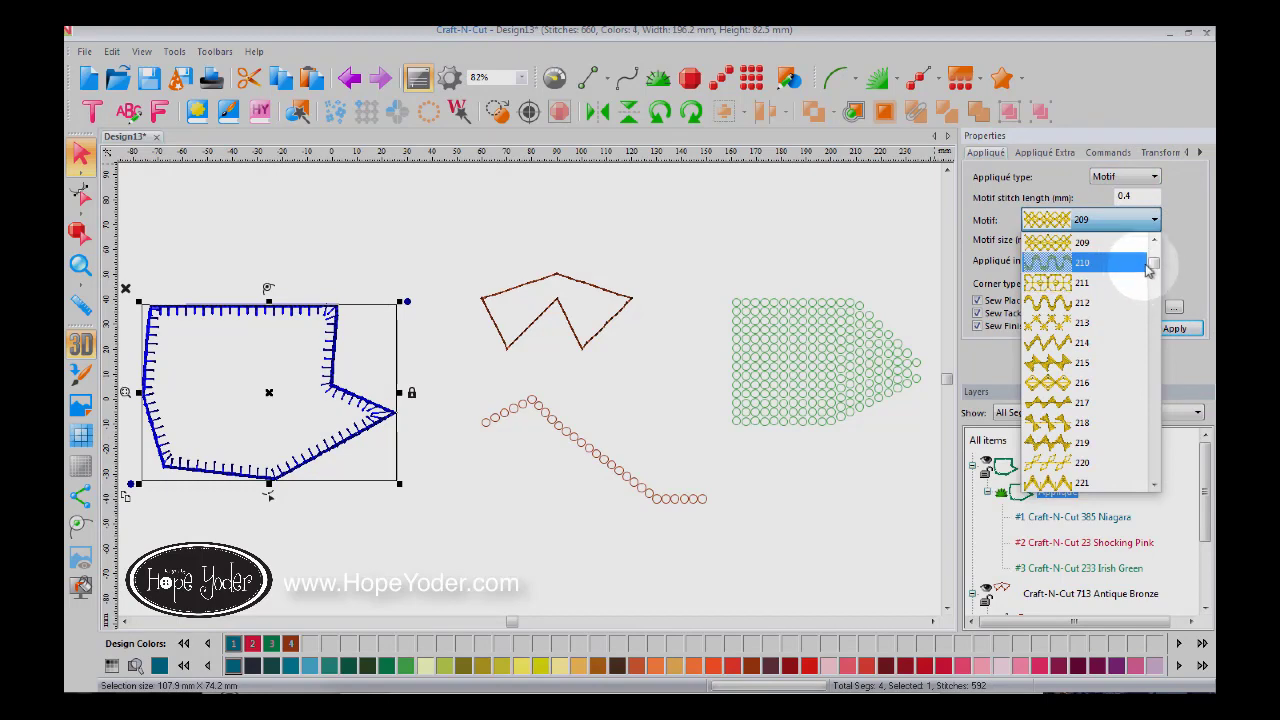
drag(1153, 267, 1154, 418)
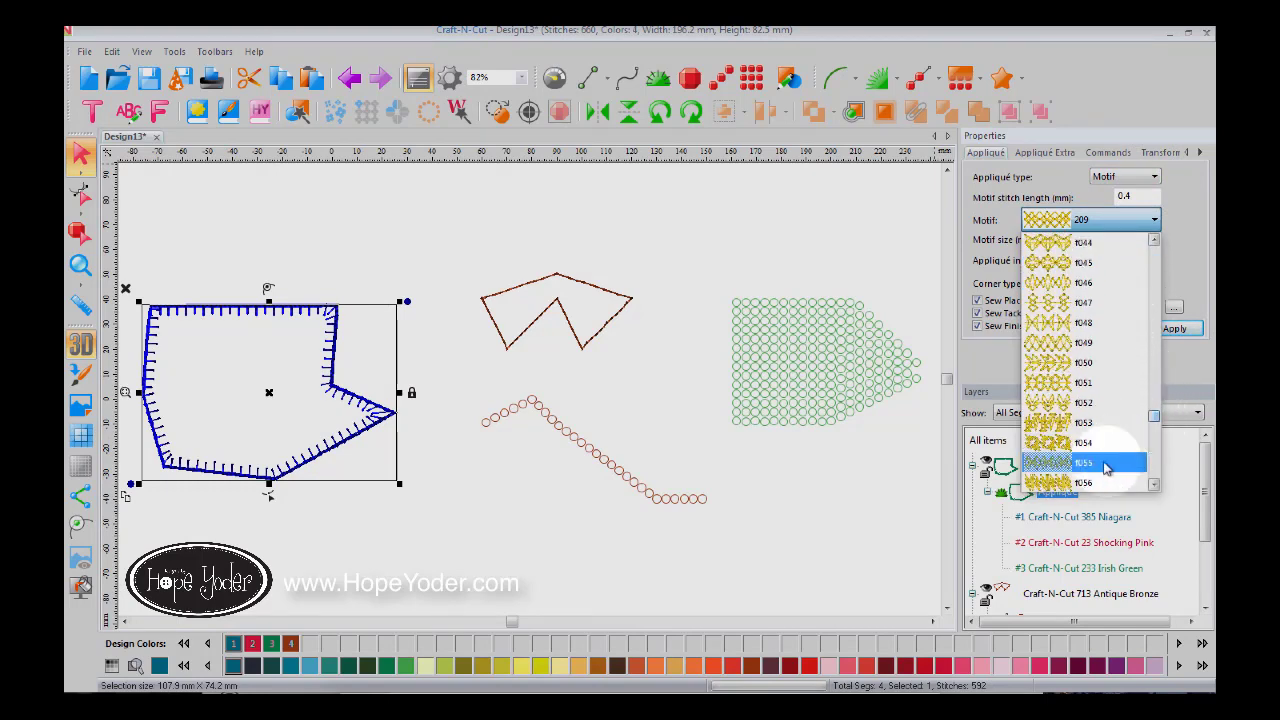
click(1083, 322)
click(1165, 332)
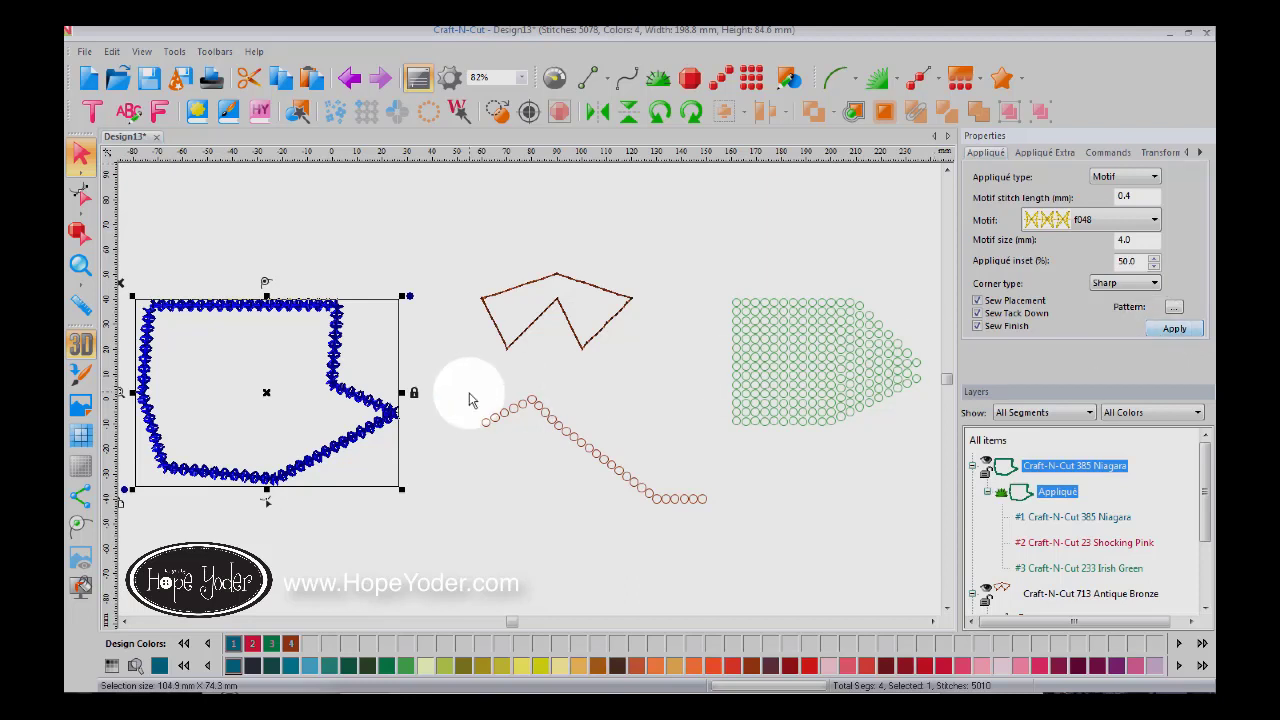
- Change the notched run stitch shape's type to Bean with 7 bean repeats and apply it
click(590, 342)
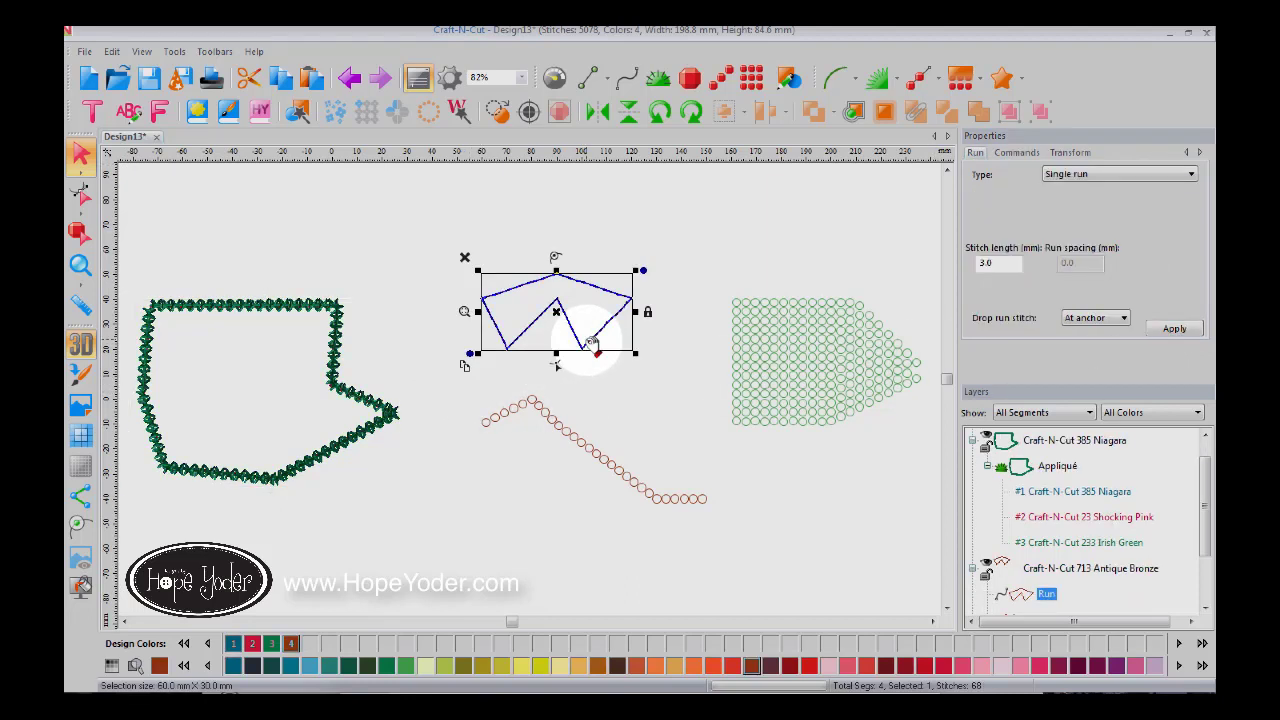
click(1192, 177)
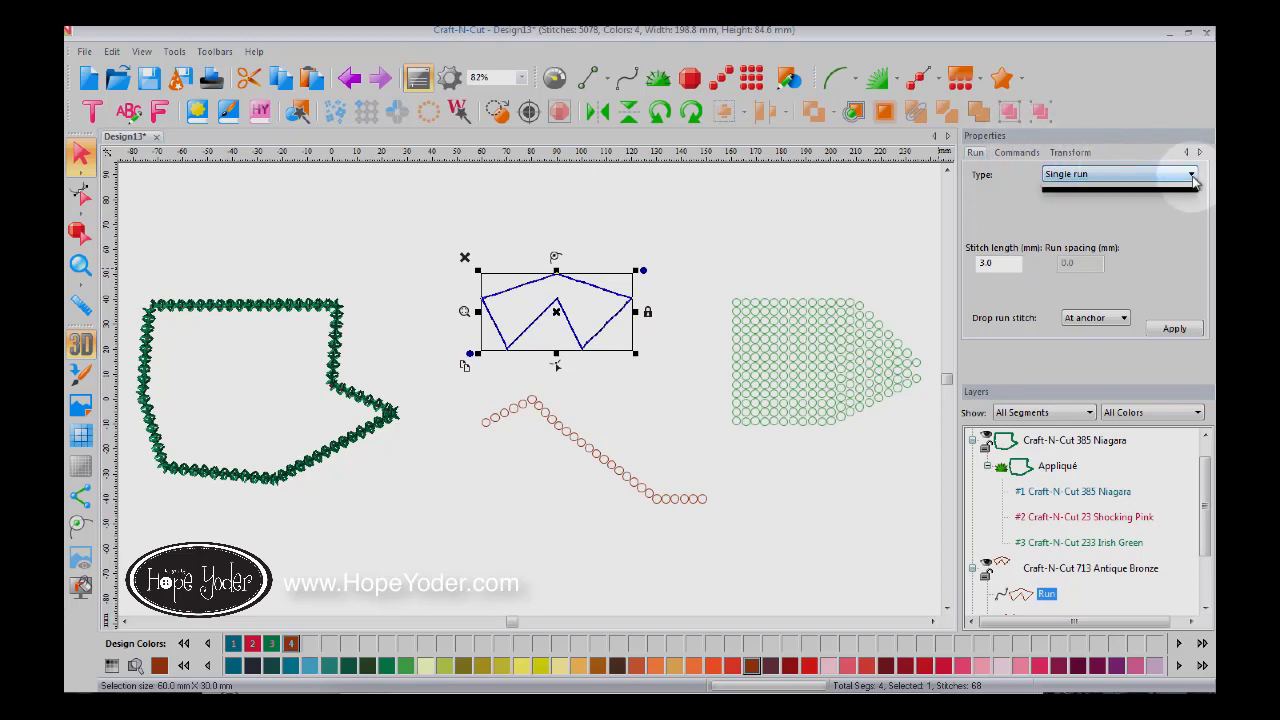
click(1104, 210)
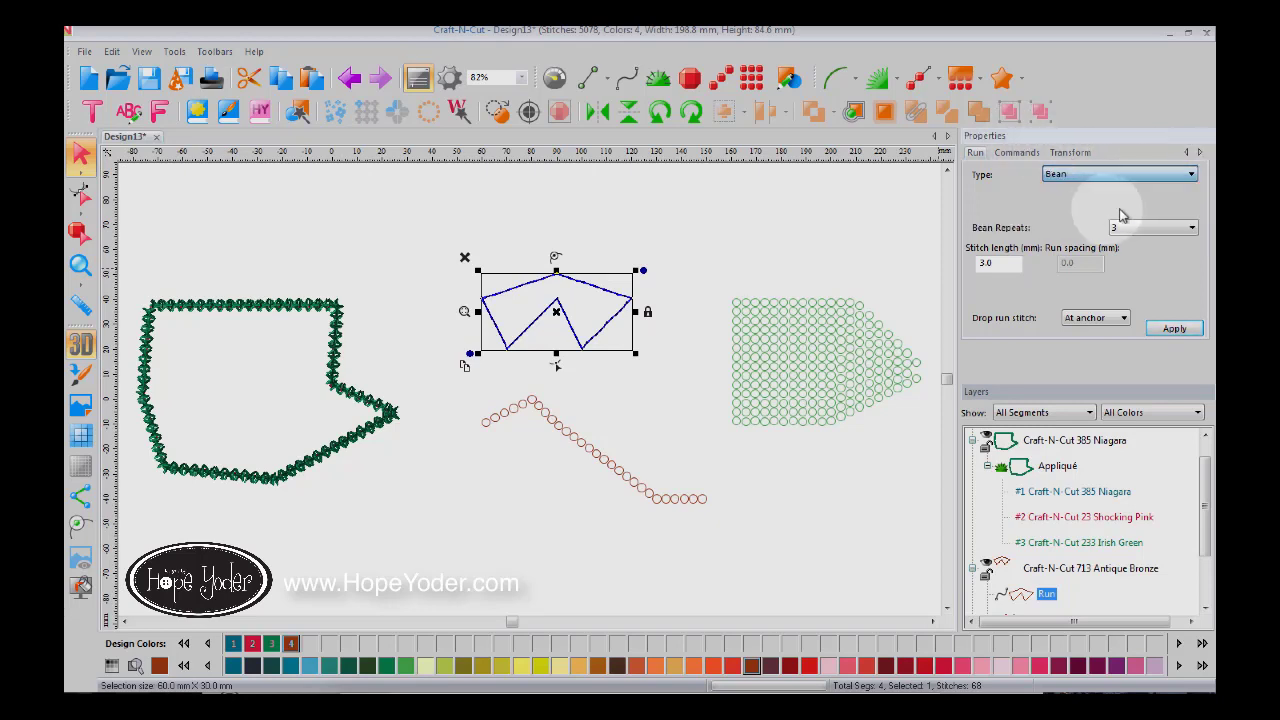
click(1193, 232)
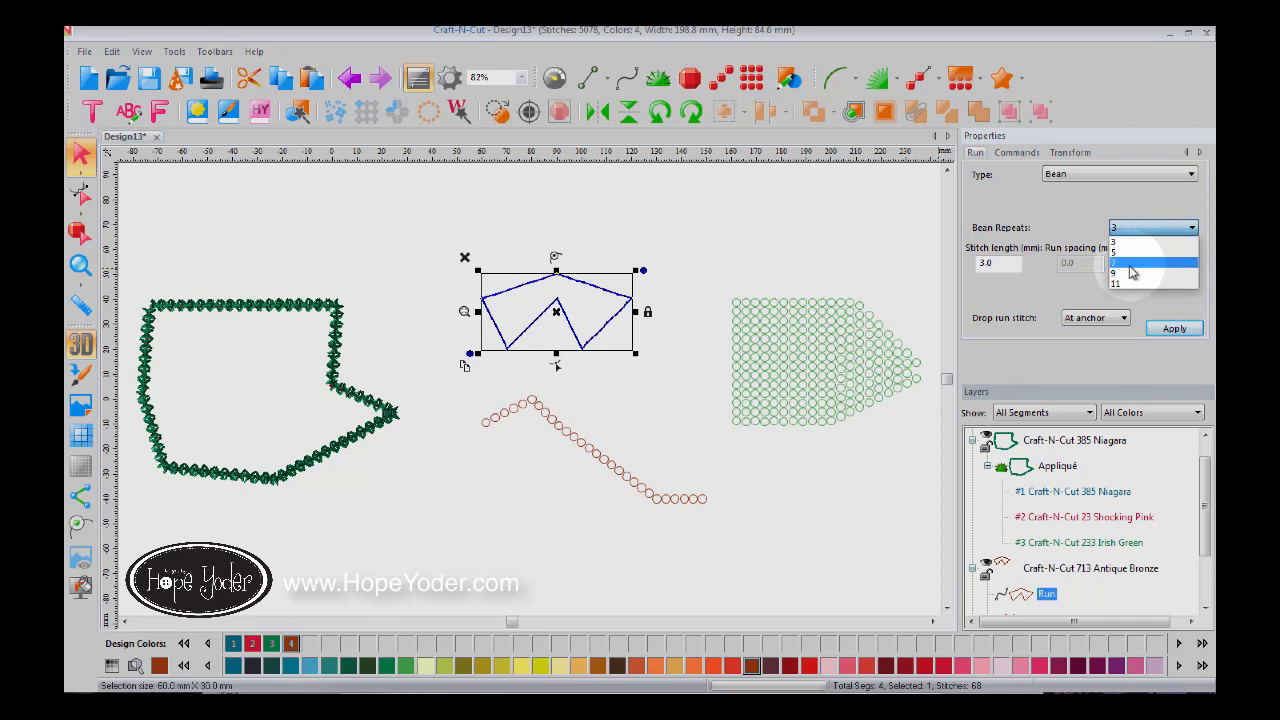
click(1132, 270)
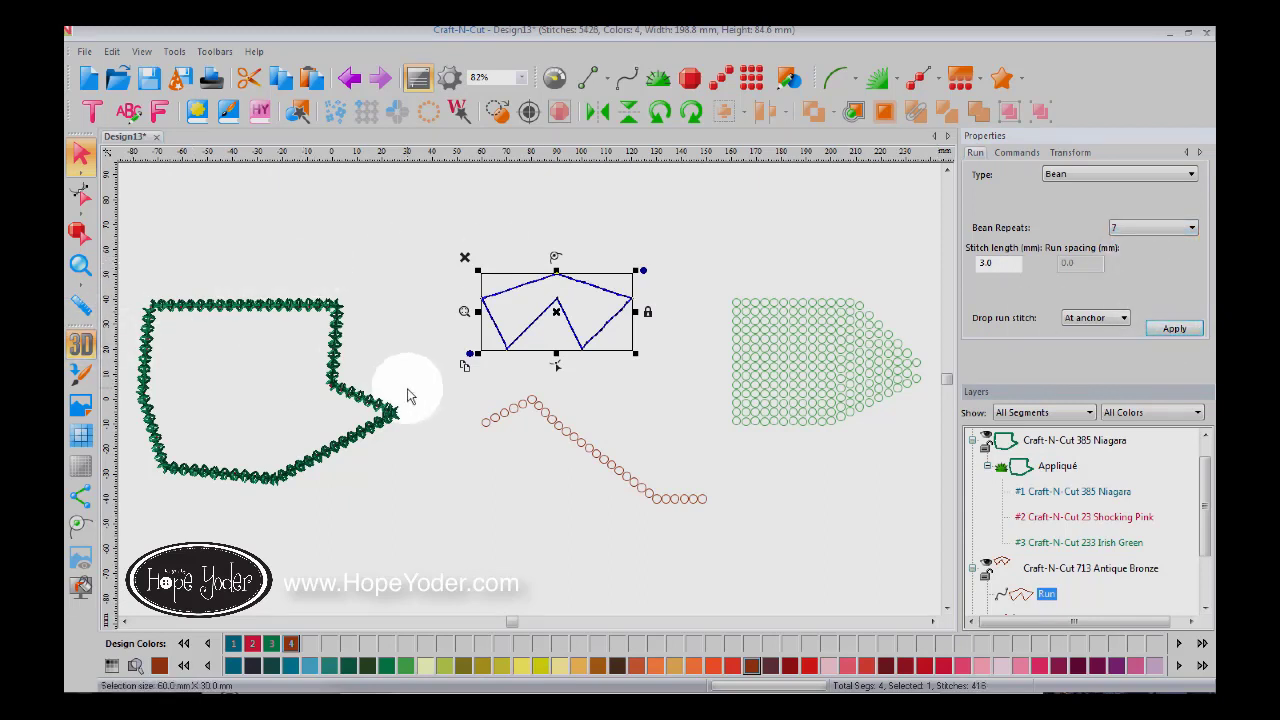
- Set the rhinestone line's size to 4.06 mm (16 ss) and its spacing to 0.90 mm, and apply both
click(540, 418)
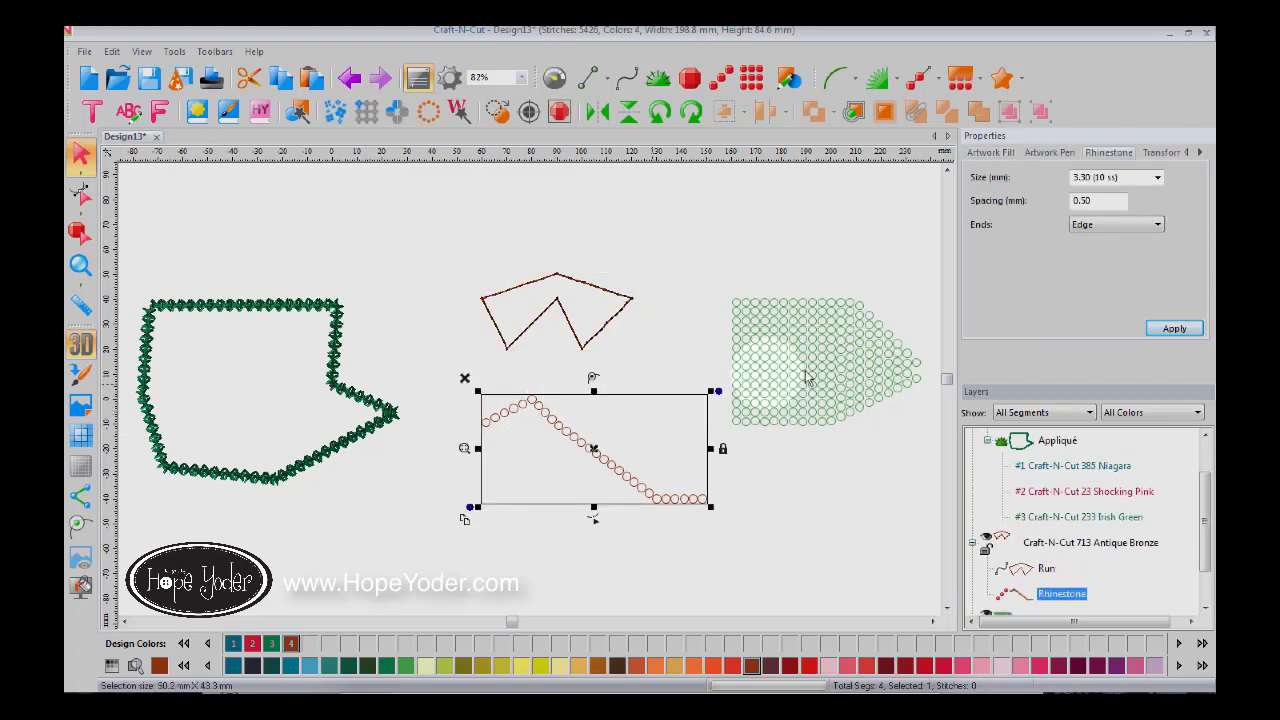
click(1157, 178)
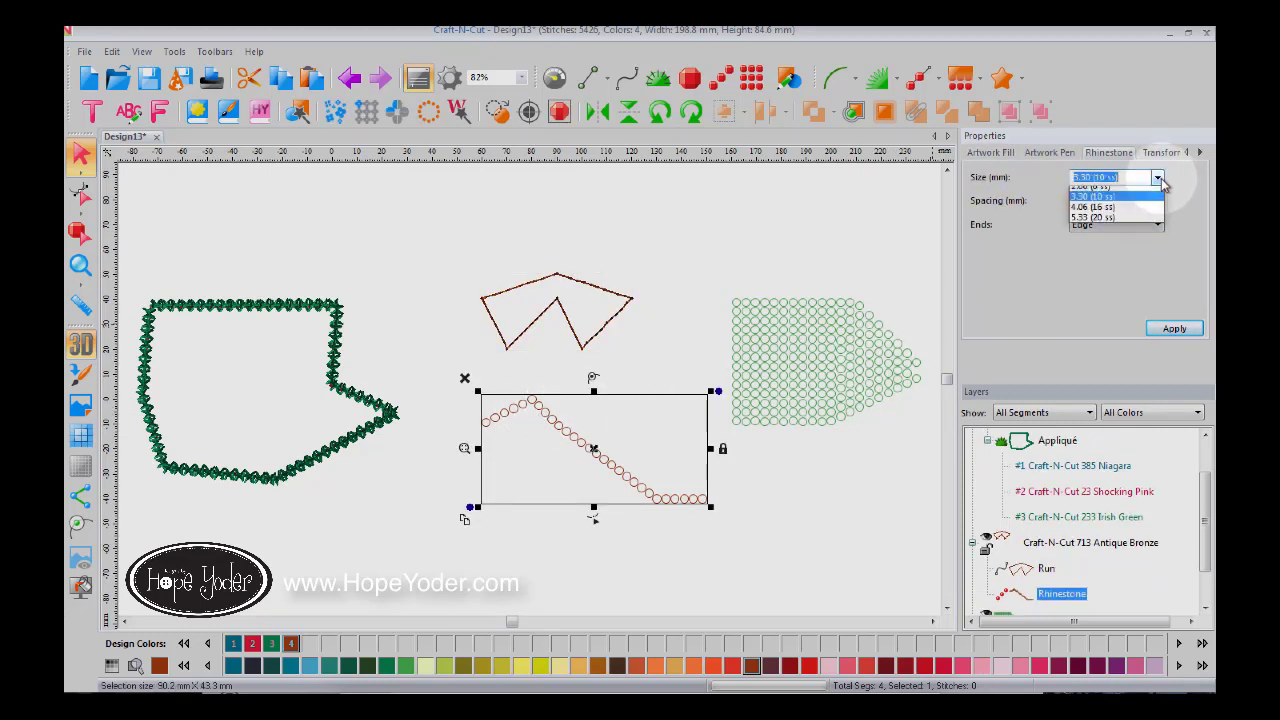
click(1124, 210)
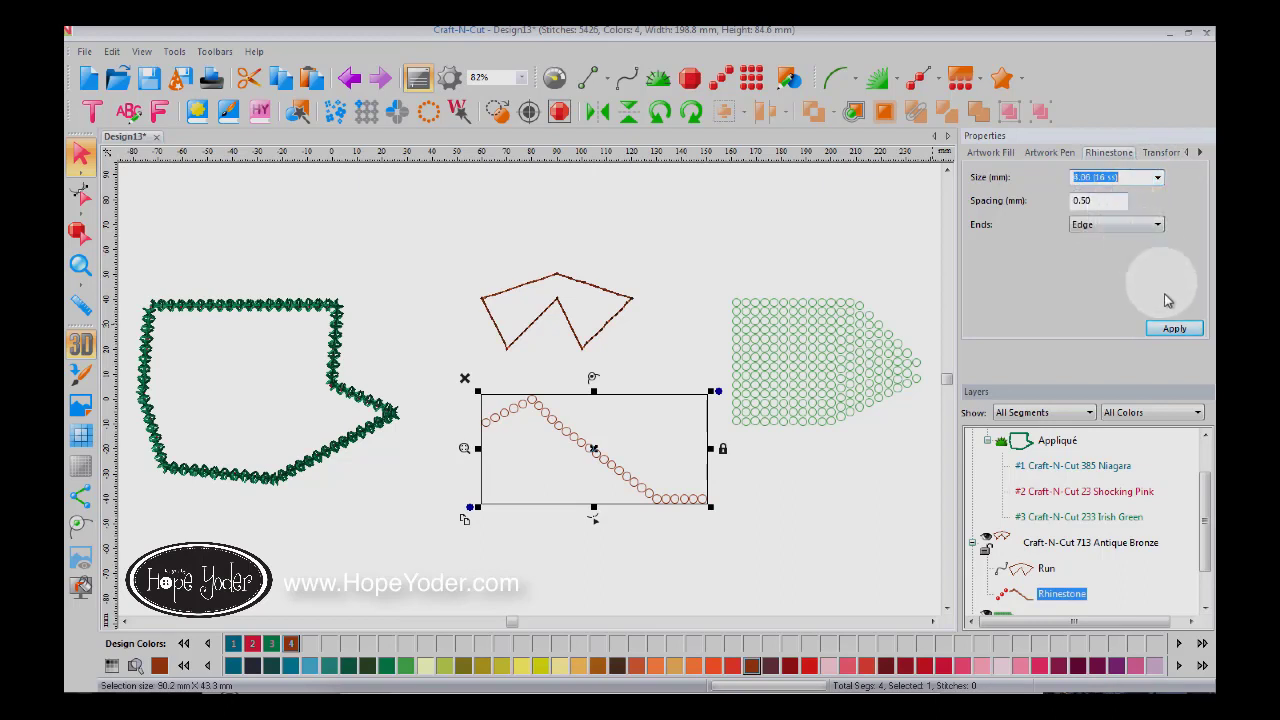
click(1170, 328)
click(1163, 229)
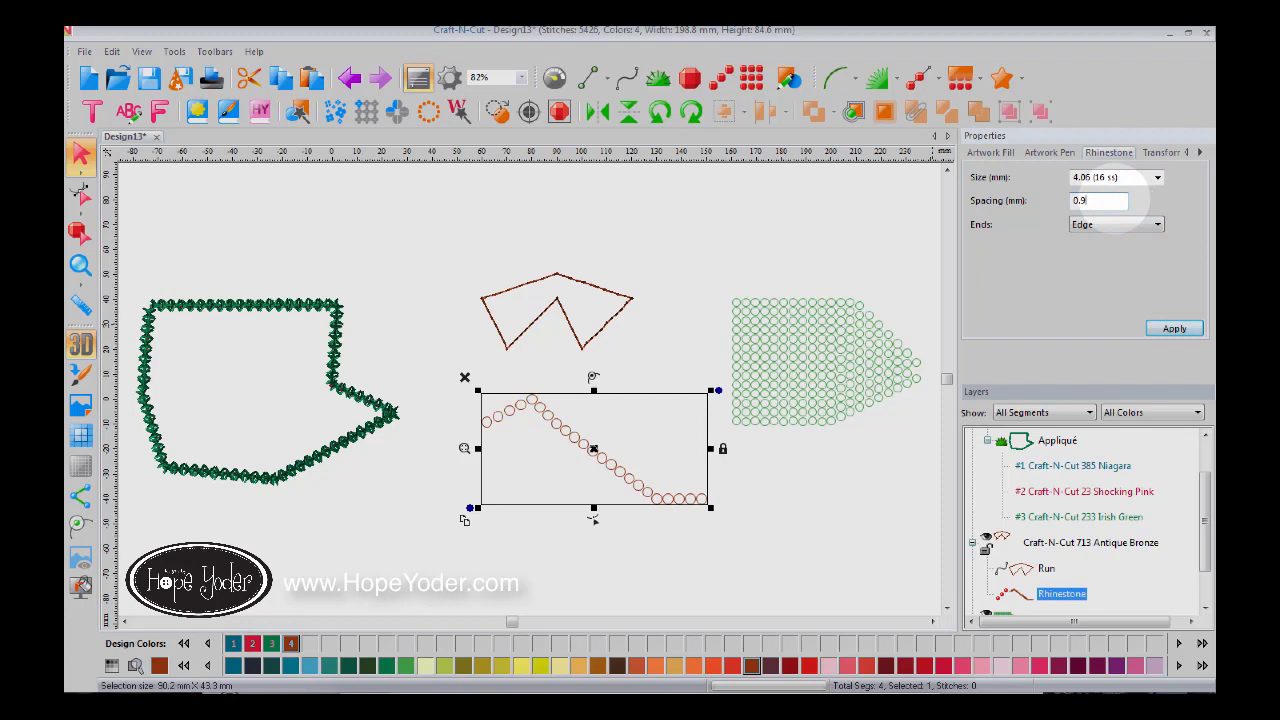
click(1176, 331)
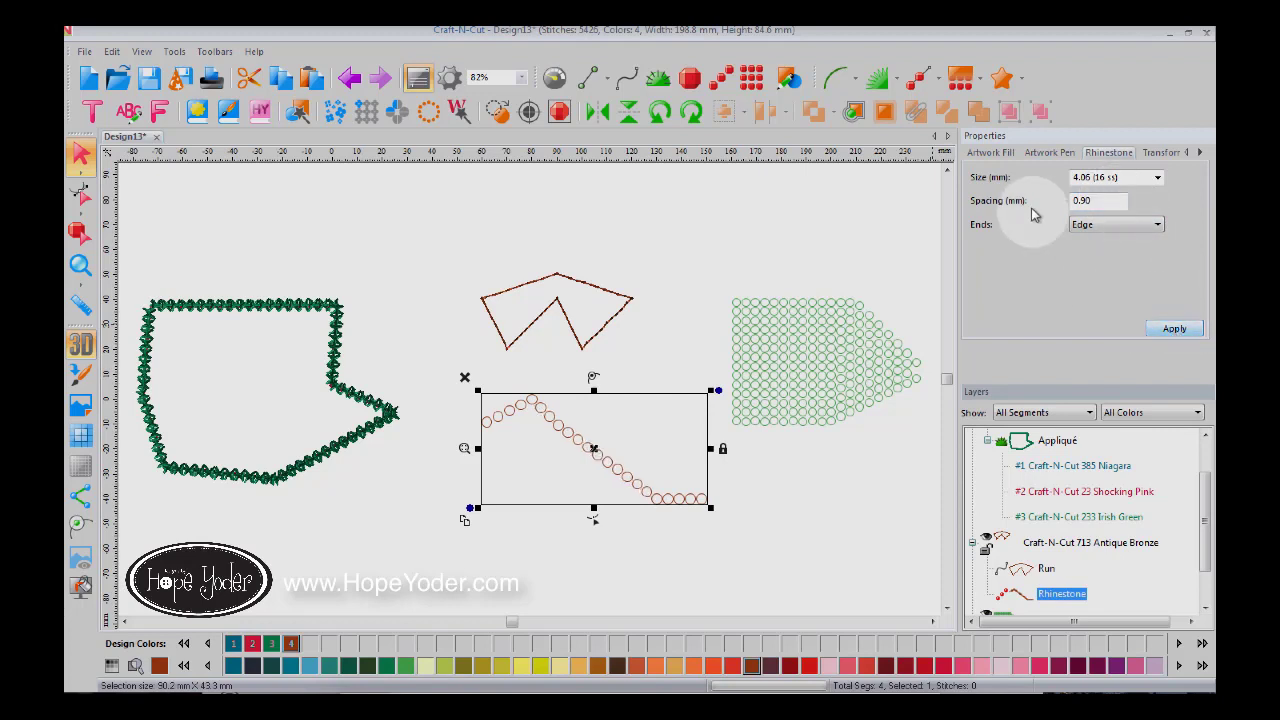
- Change the green rhinestone fill shape's fill type to Cascade, apply it, and inspect the stones up close
click(823, 352)
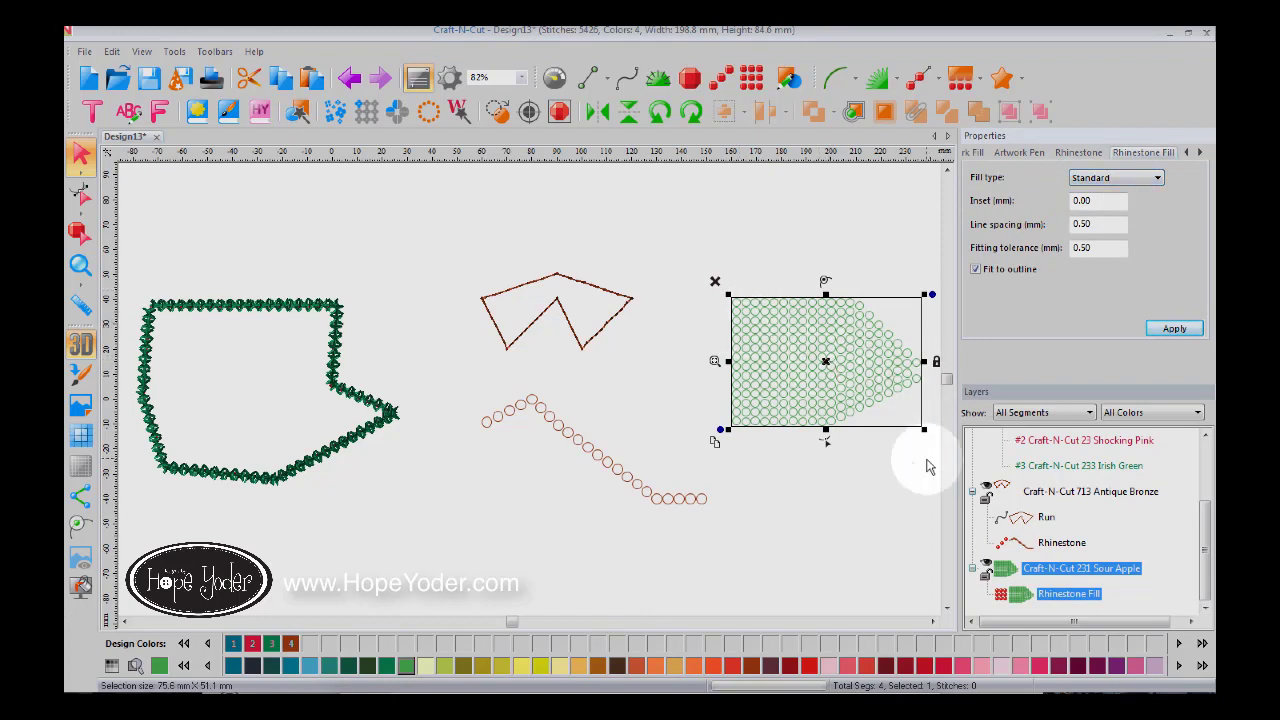
click(932, 621)
click(932, 621)
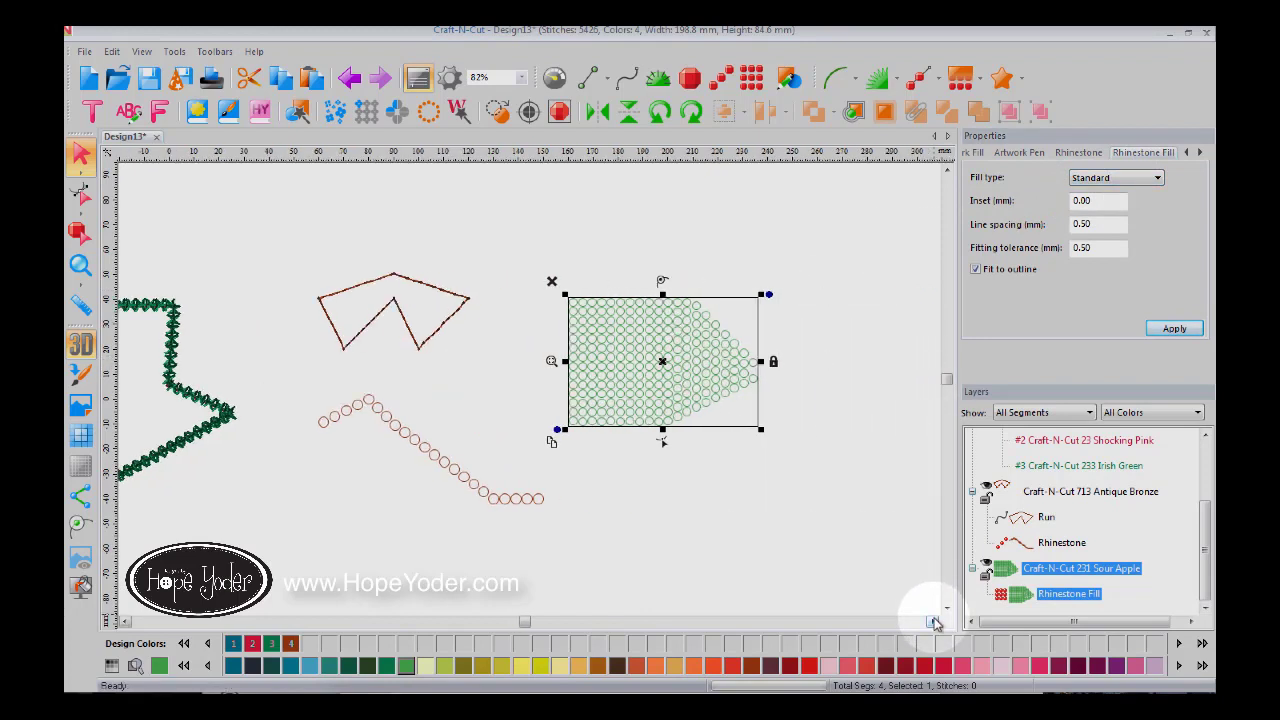
click(1155, 178)
click(1124, 206)
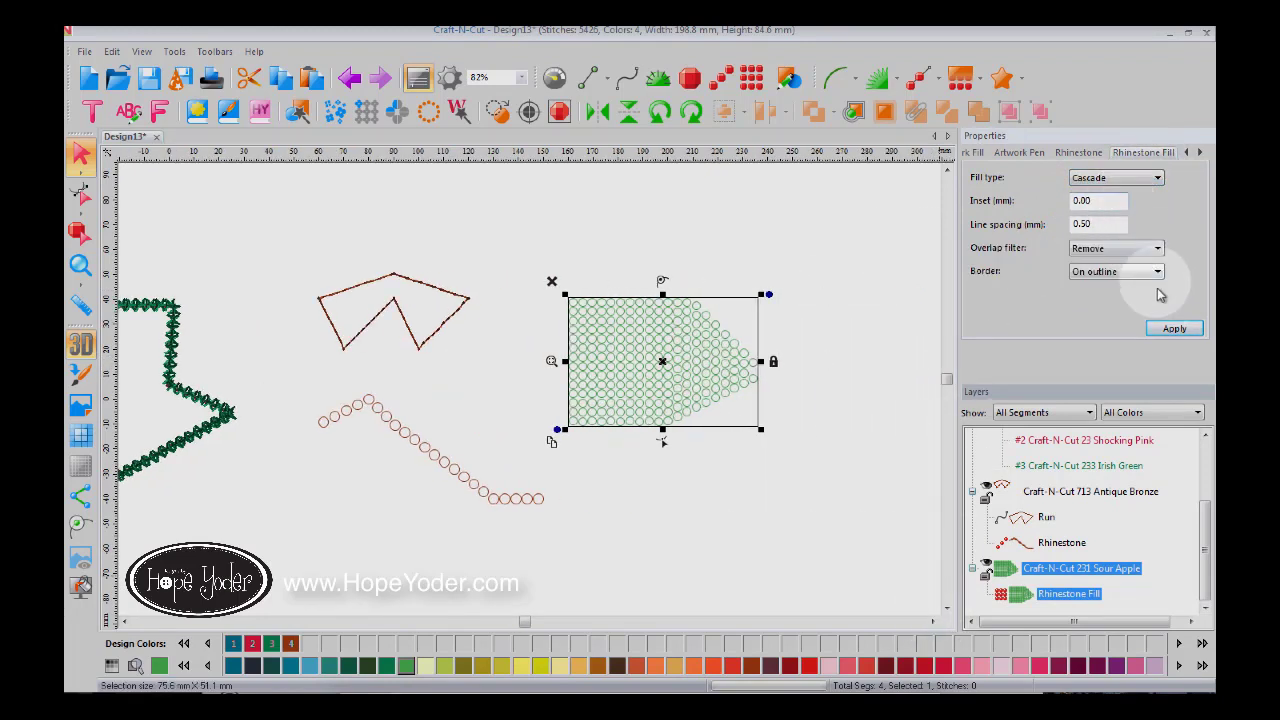
click(1174, 332)
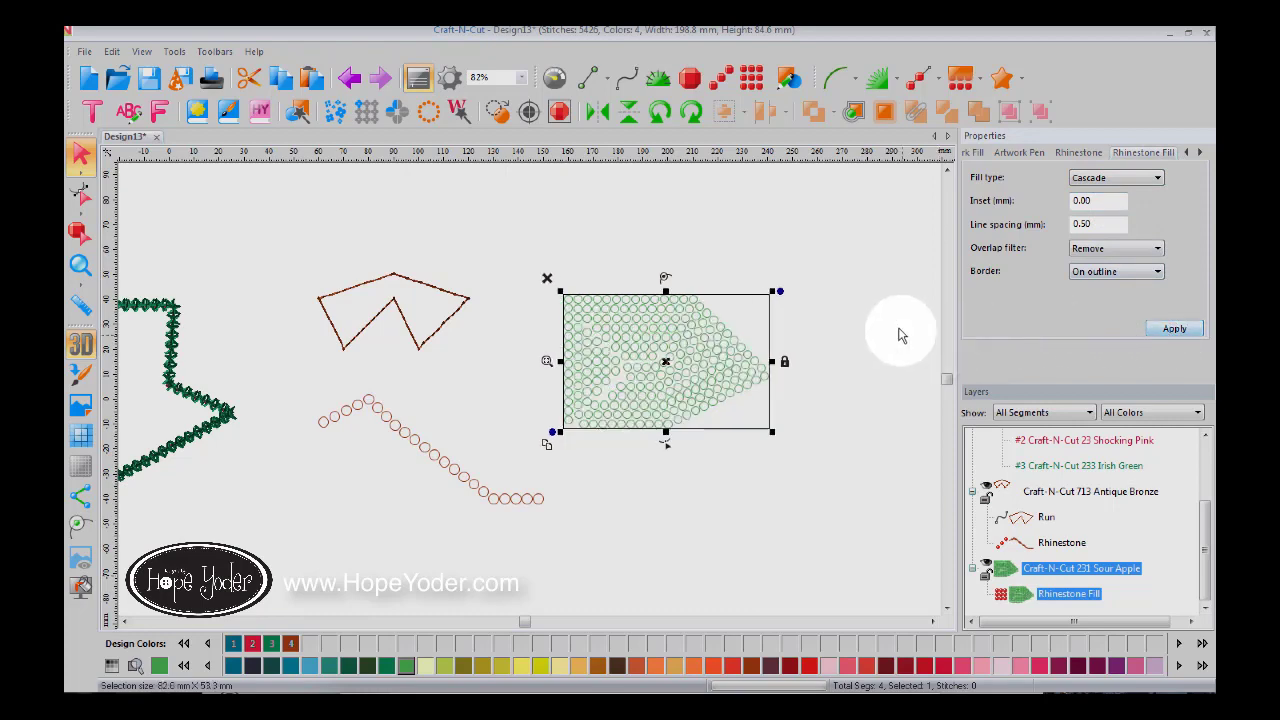
click(80, 265)
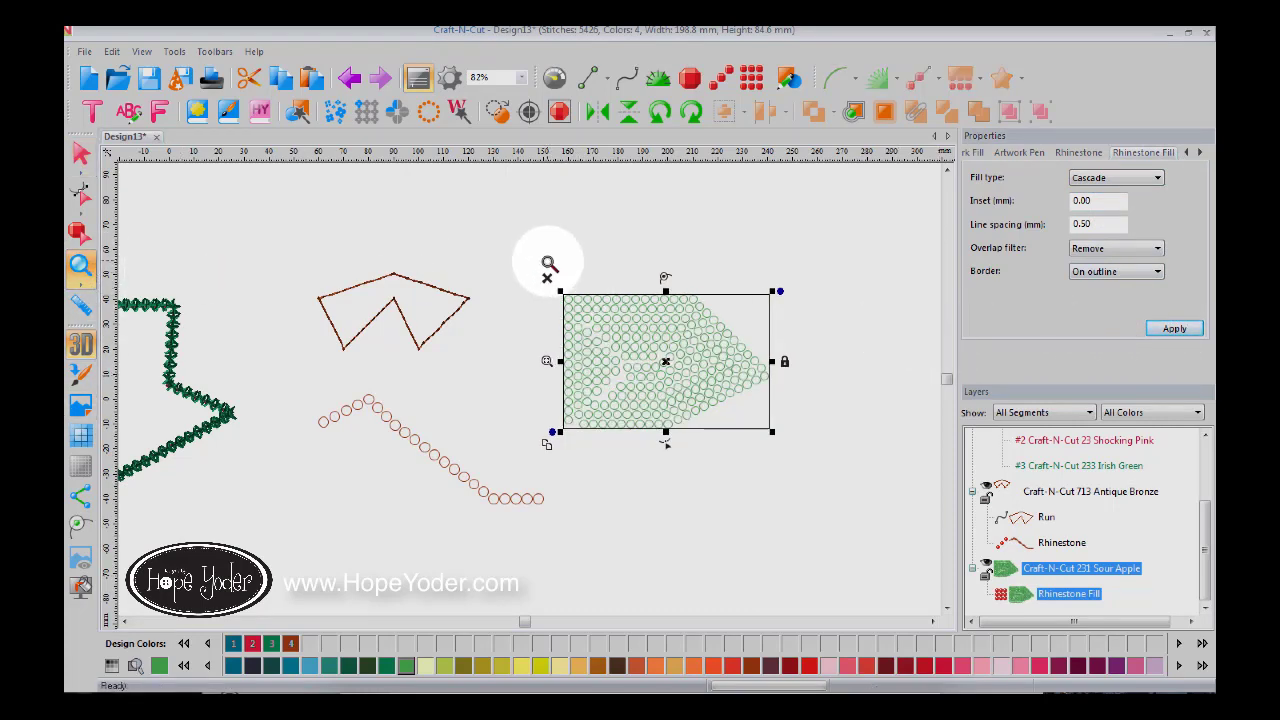
drag(543, 266, 866, 498)
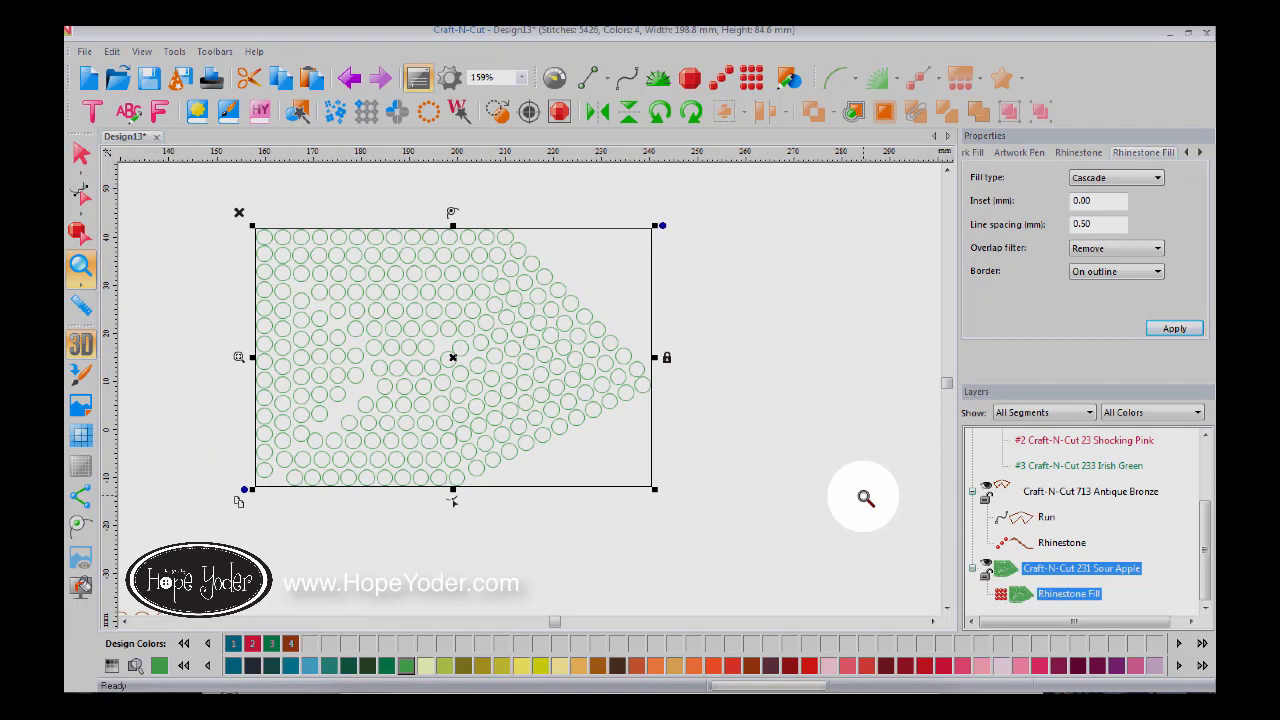
- Create a new design and insert the Flag artwork from the Hope Yoder Library
click(86, 78)
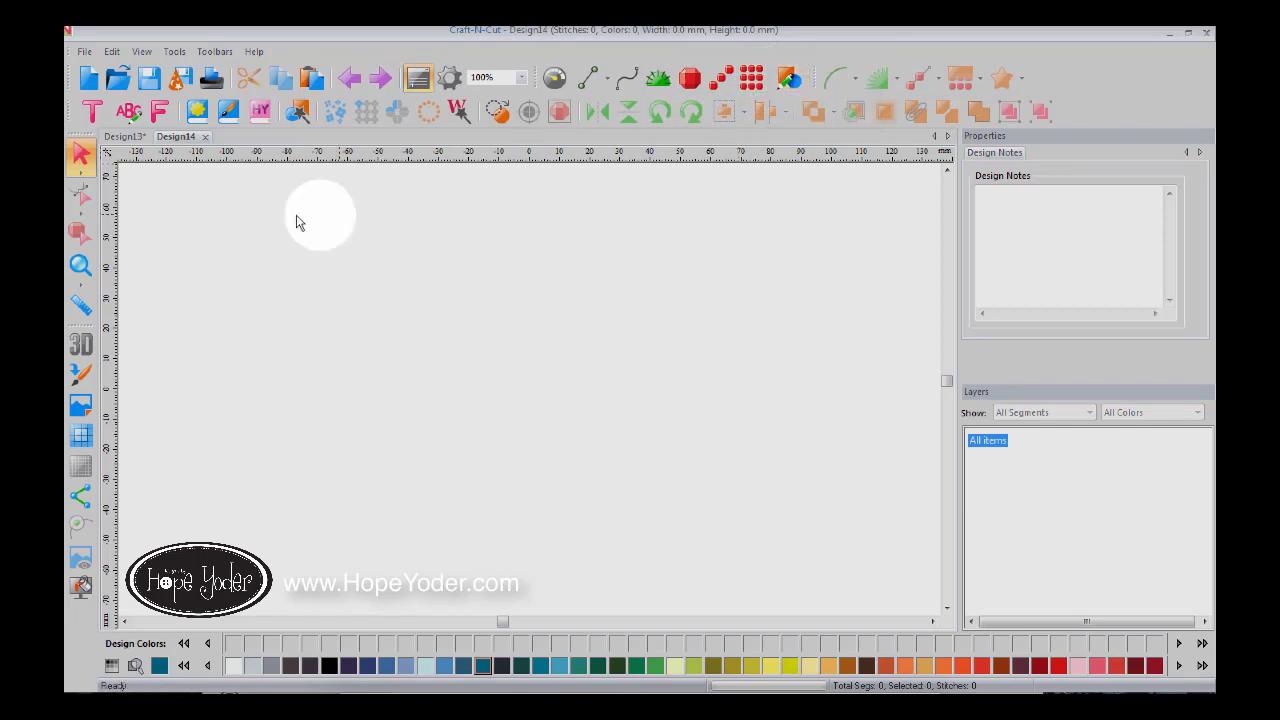
click(260, 112)
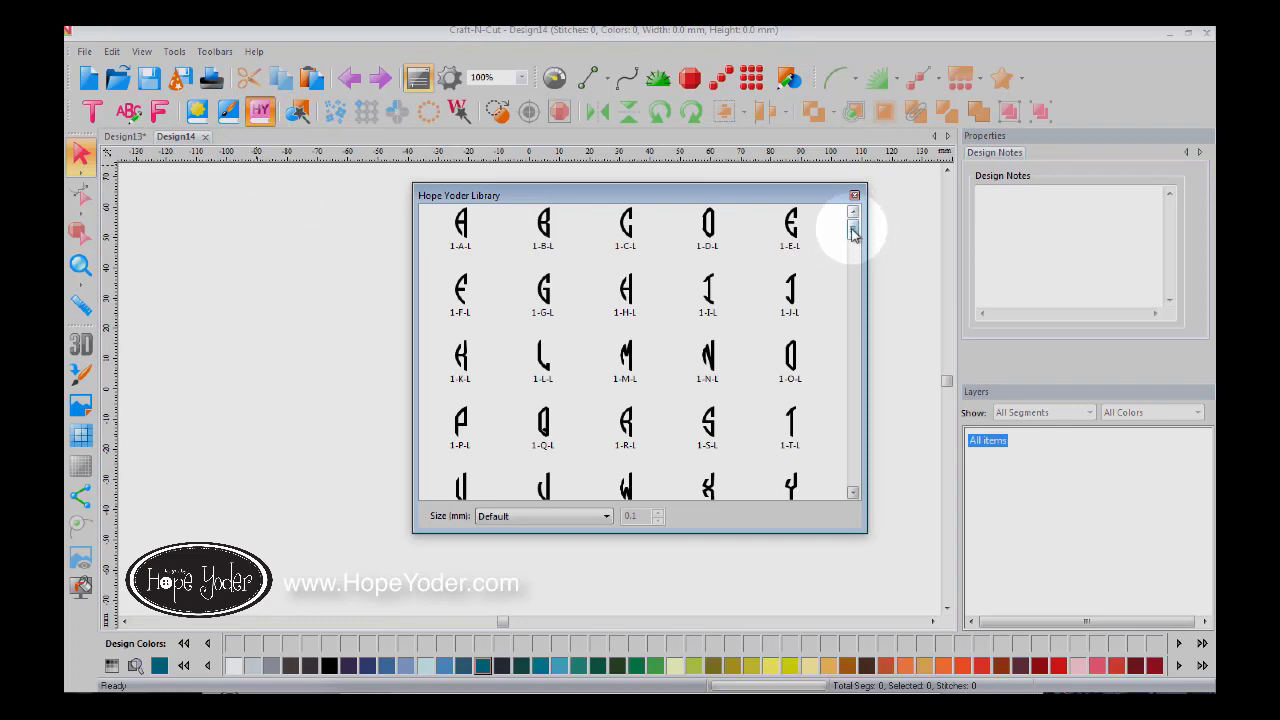
drag(853, 230, 838, 372)
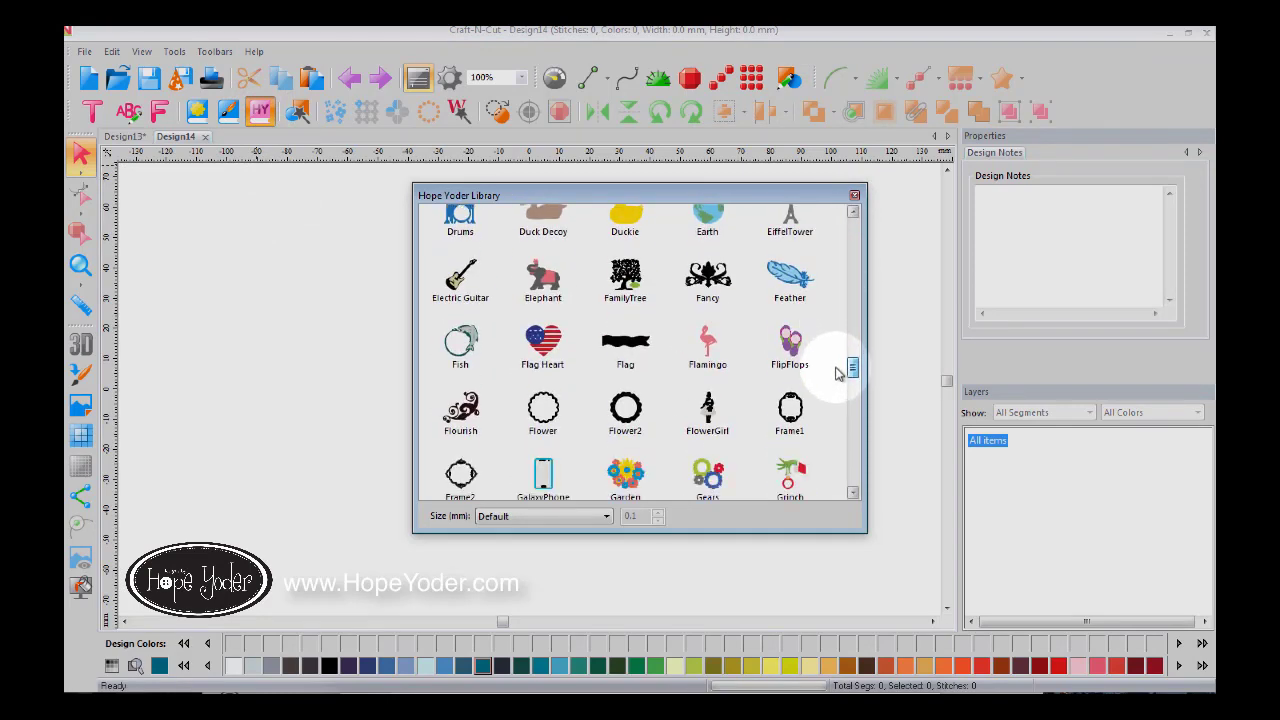
double_click(625, 343)
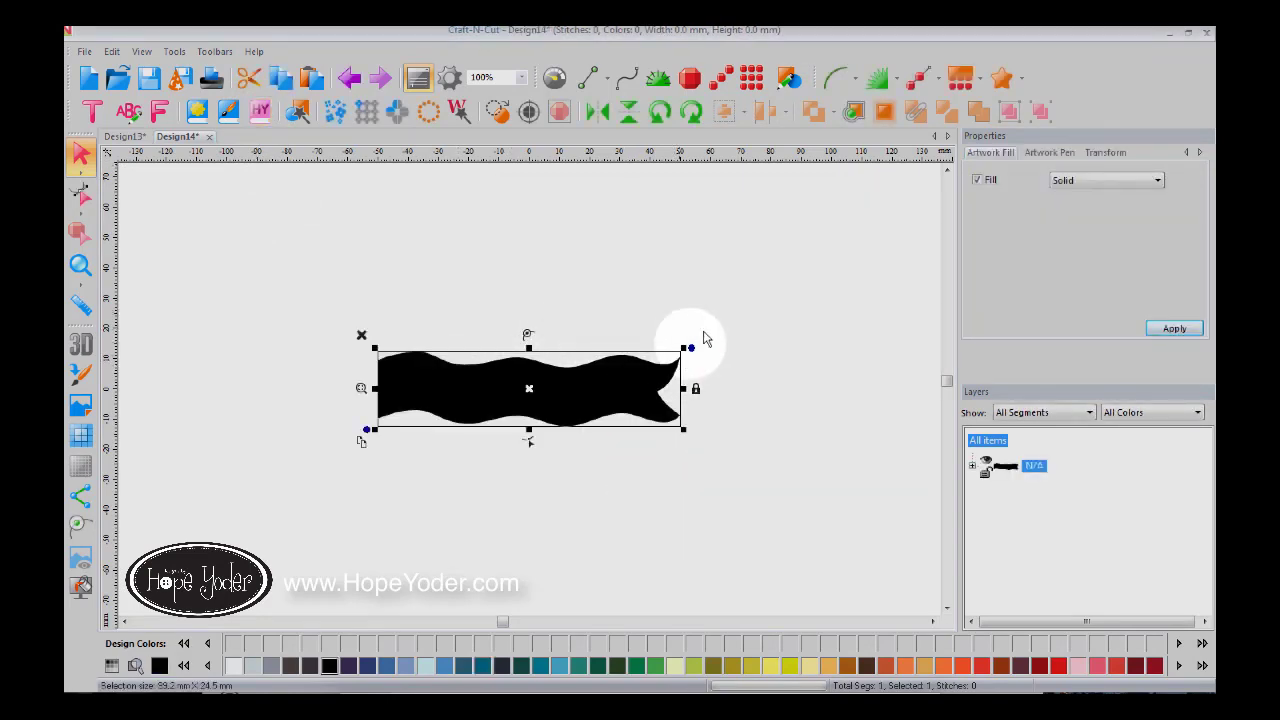
- Set the flag's width to 4 mm with its aspect ratio maintained, and apply it
click(1105, 152)
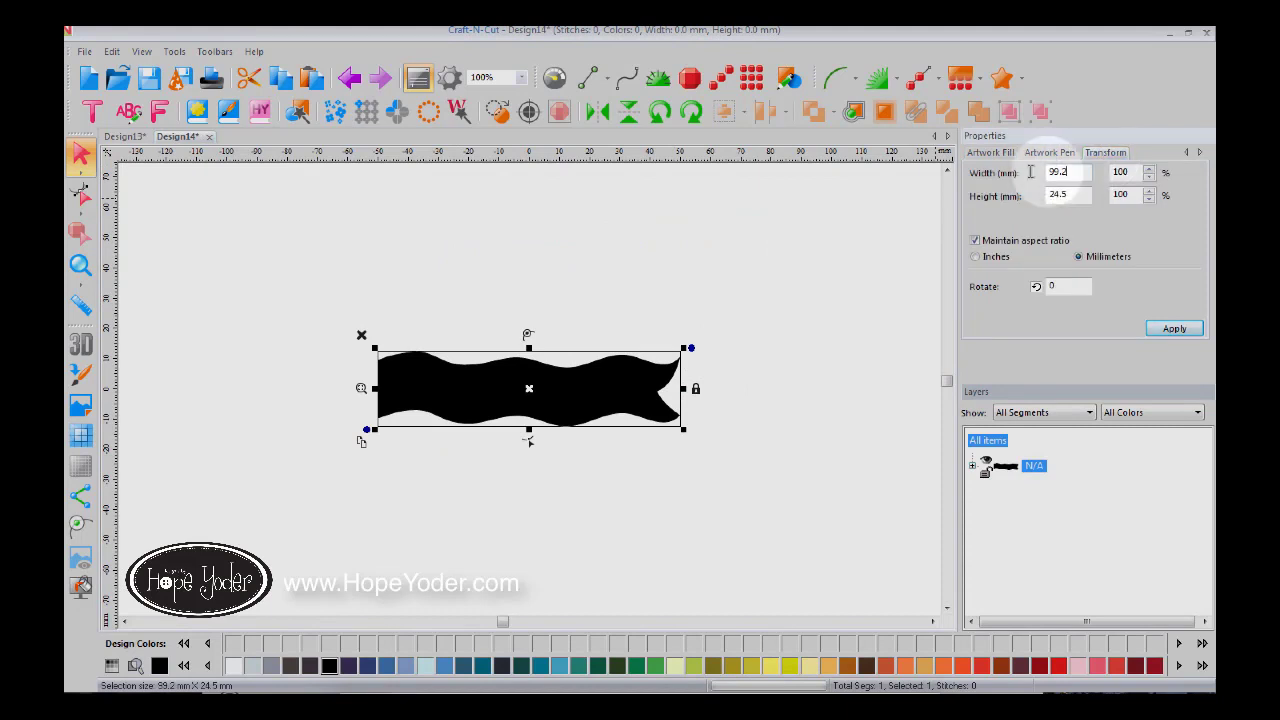
drag(1031, 172, 995, 174)
text(4)
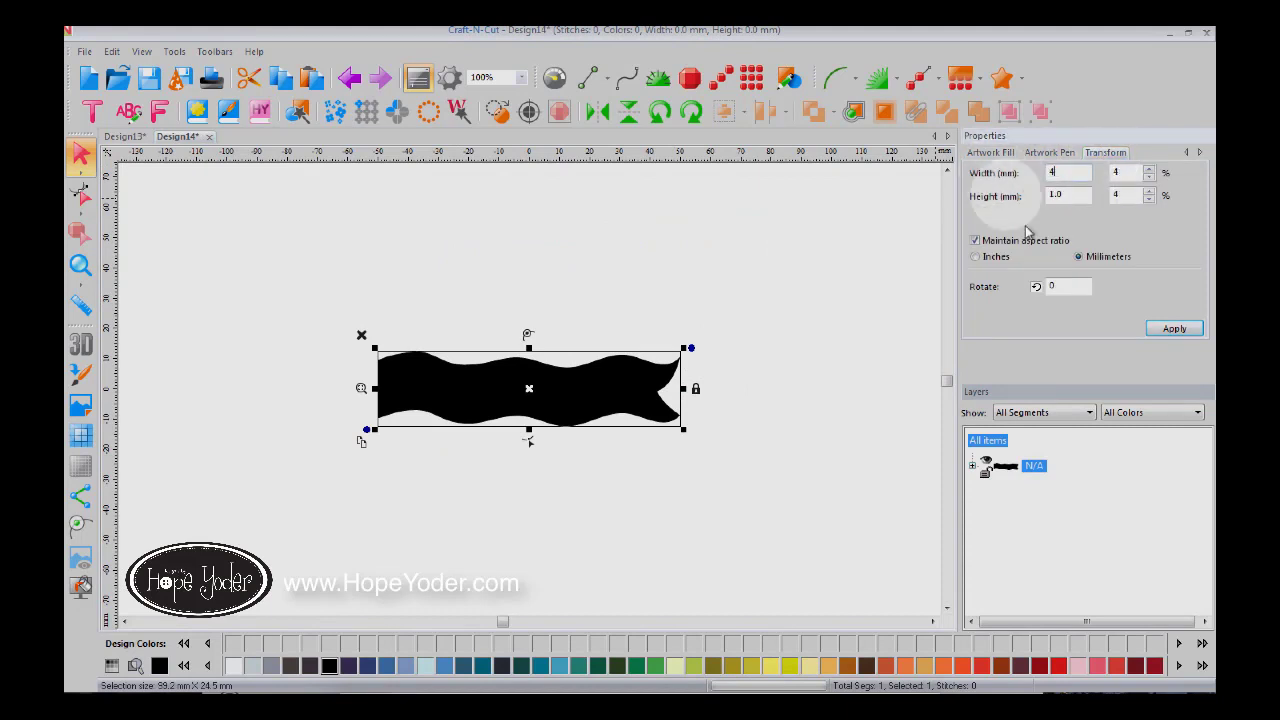
click(1162, 338)
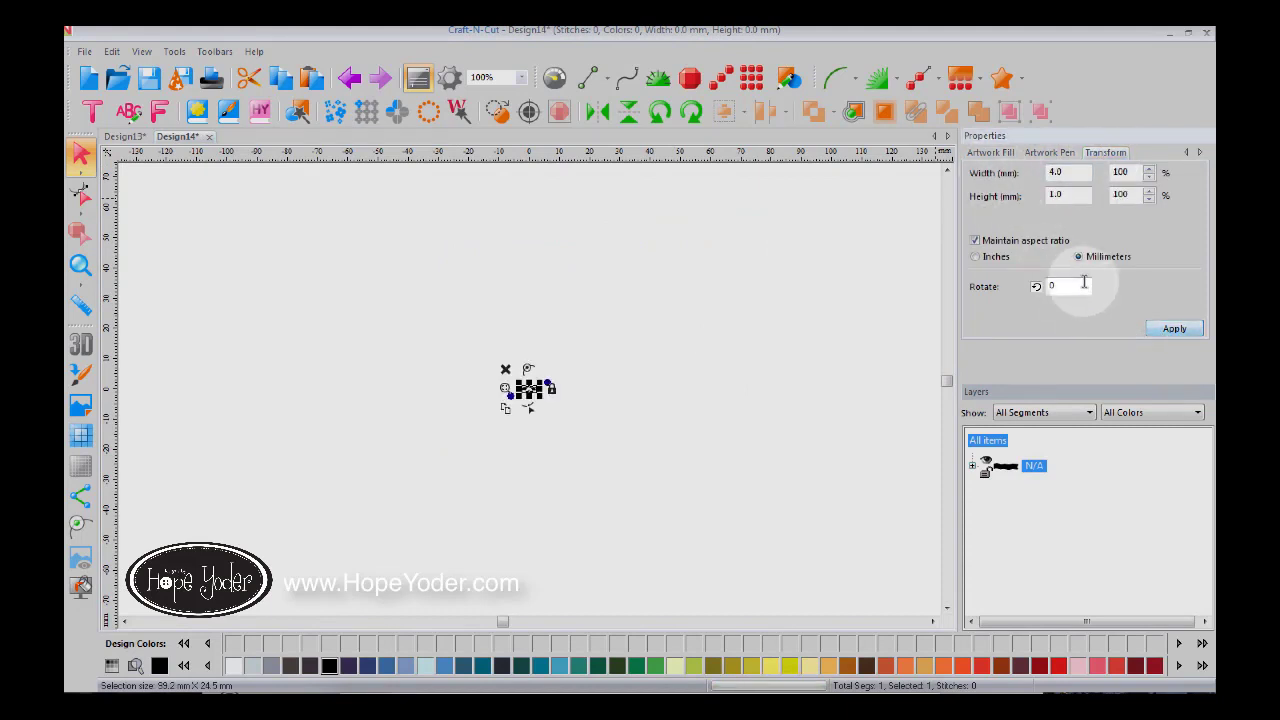
- Set the flag's height to 4 mm with its aspect ratio maintained, and apply it
click(82, 263)
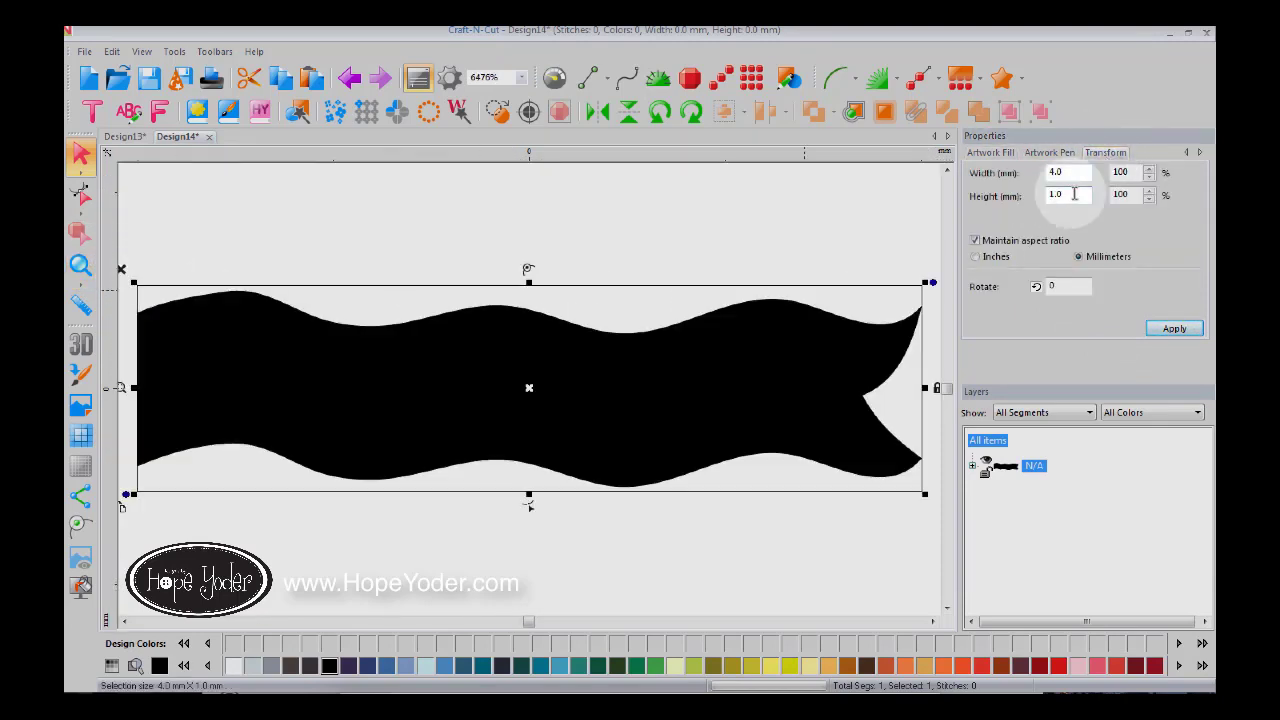
drag(1077, 194, 1023, 196)
text(4)
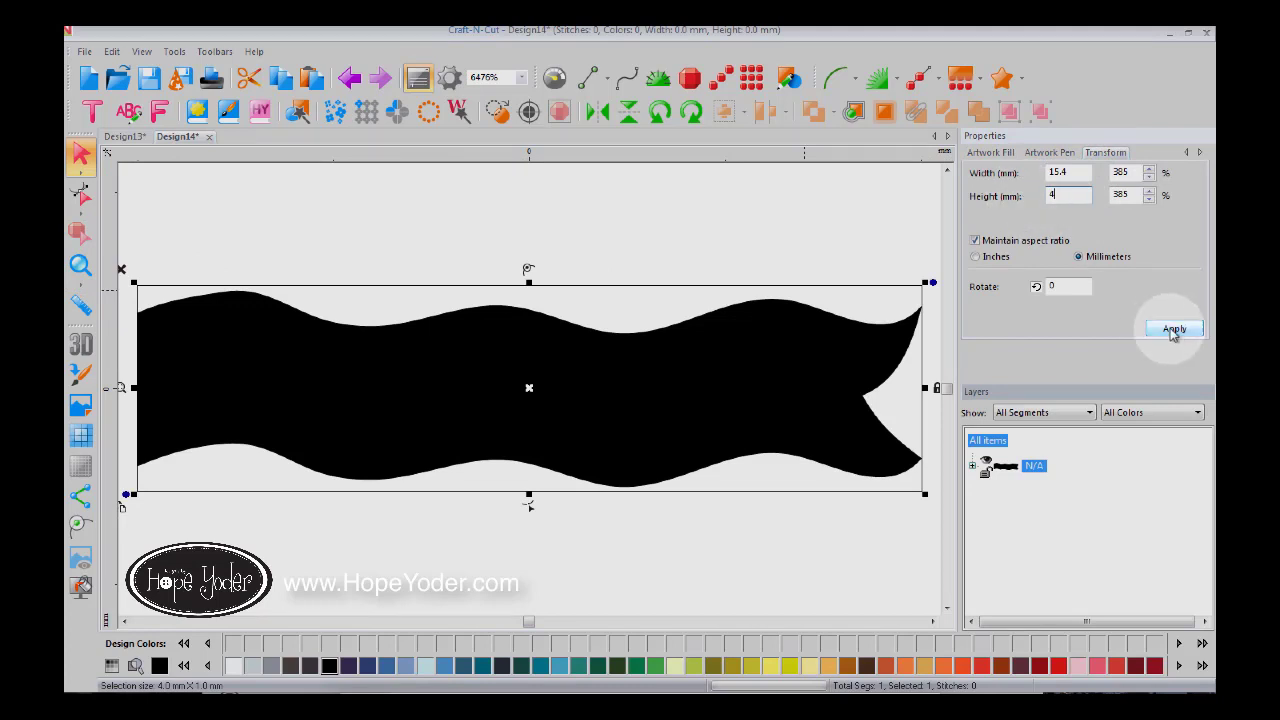
click(1174, 328)
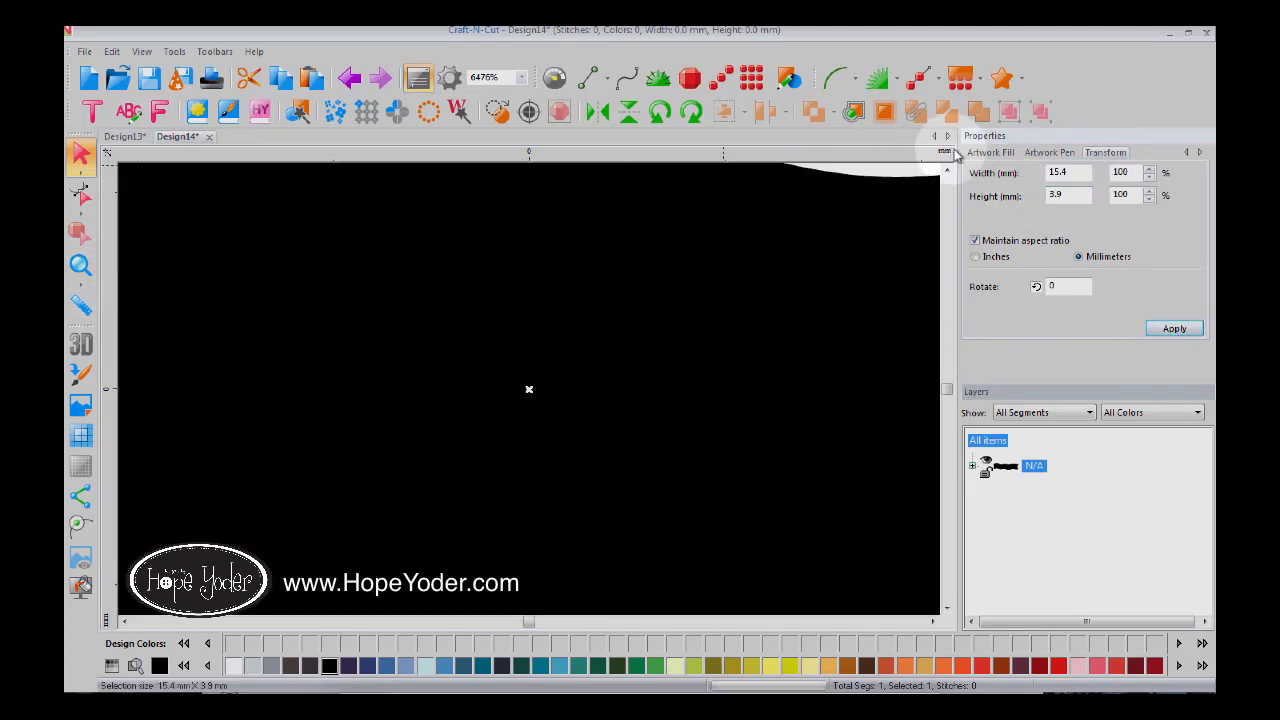
- Set the flag's width to 10 mm with its aspect ratio maintained, apply it, and fit the flag in view
drag(1075, 172, 1028, 175)
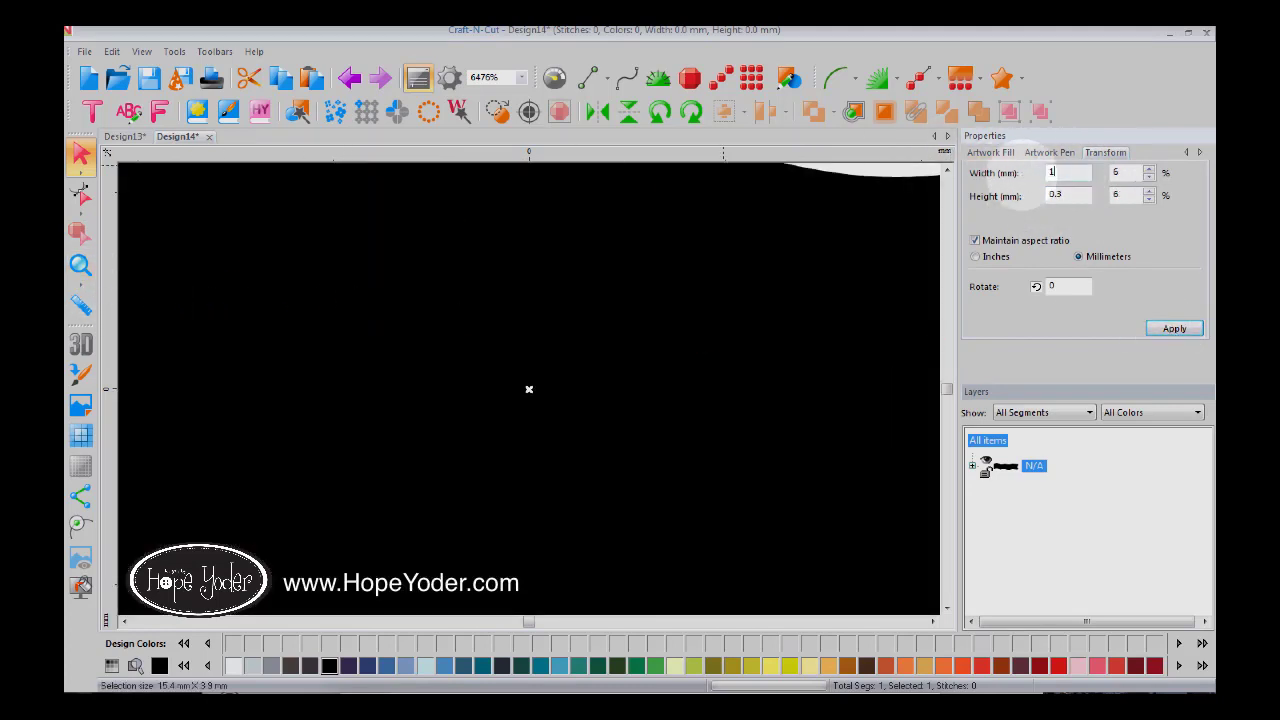
text(10)
click(1199, 327)
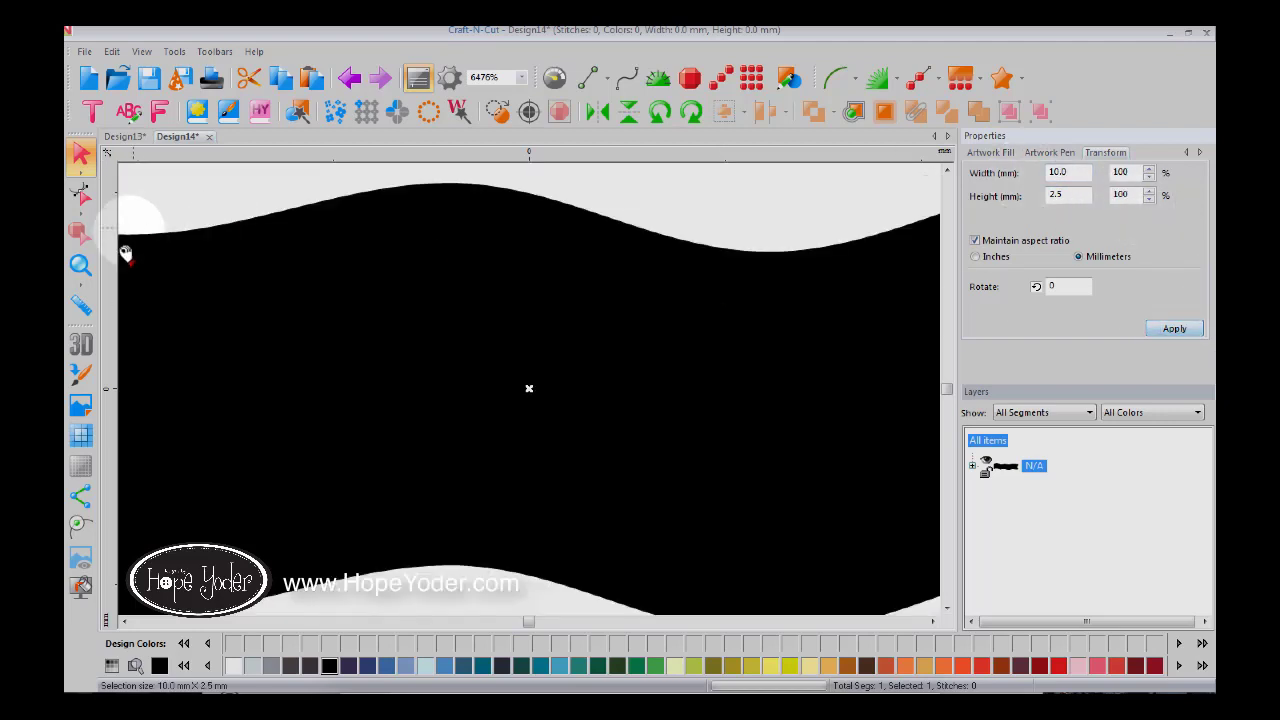
click(80, 266)
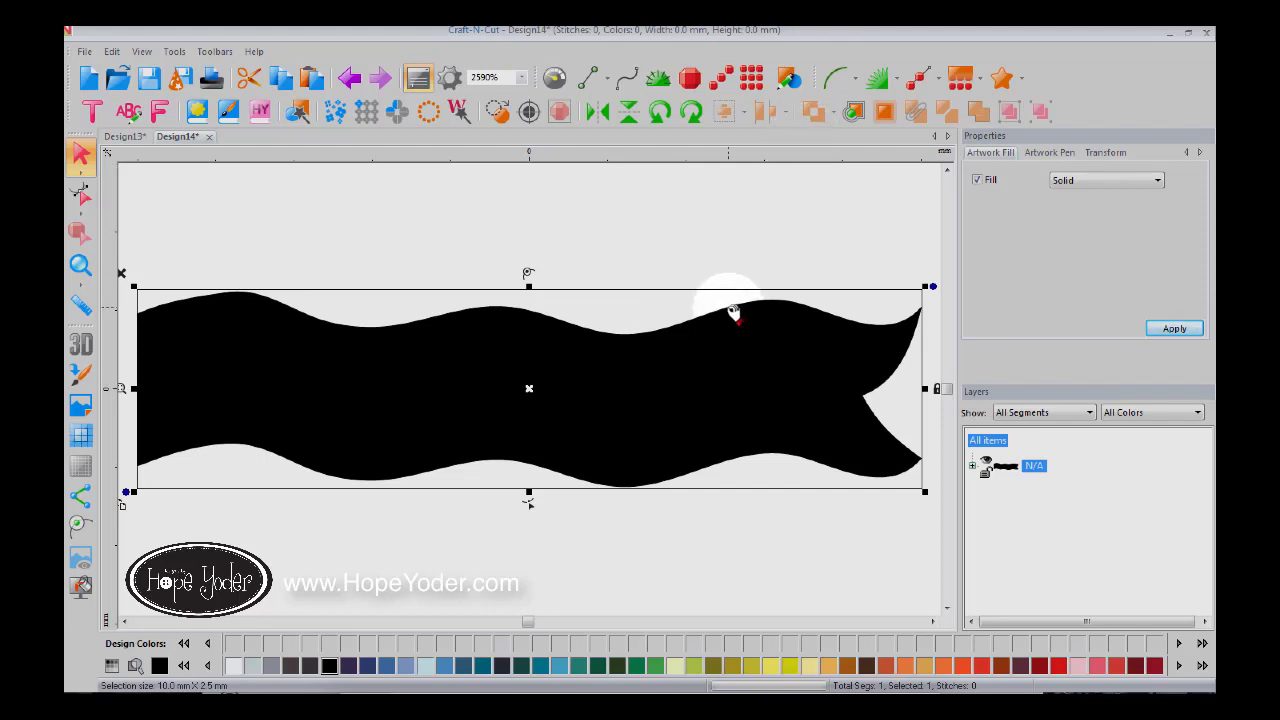
- Look at the Animals folder of the Custom Shapes library and close the library without inserting a shape
click(198, 111)
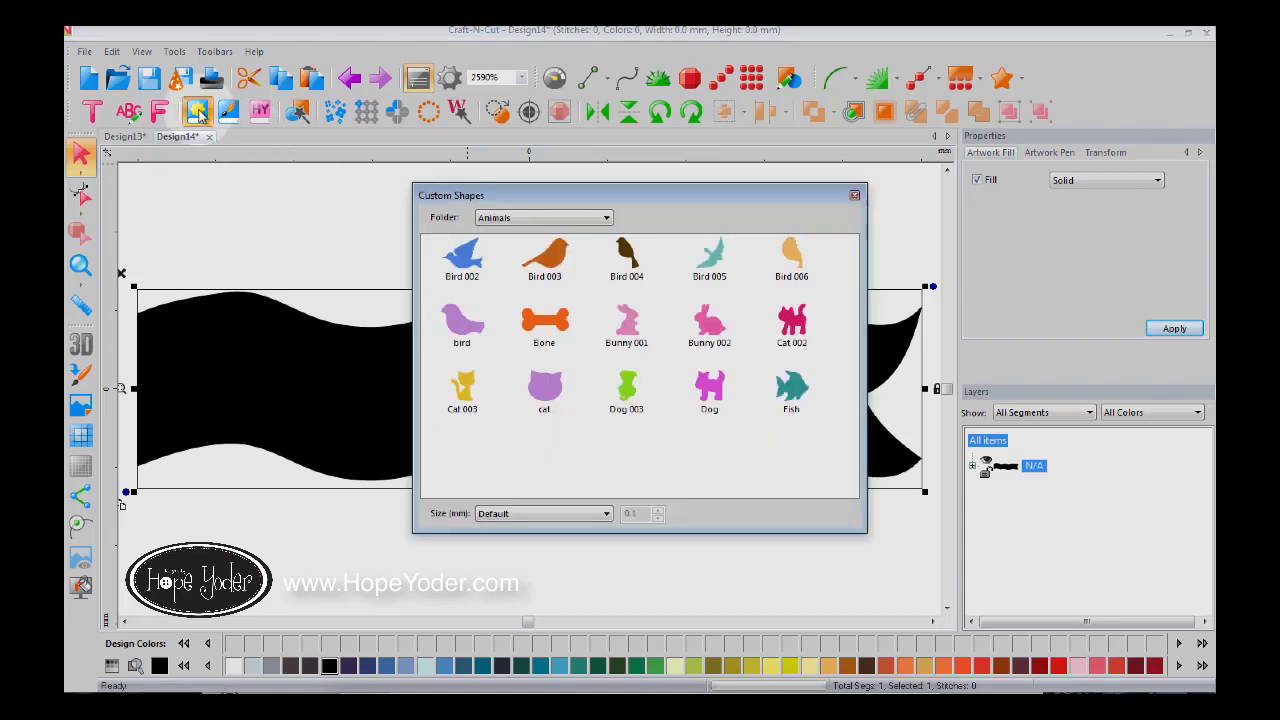
click(855, 196)
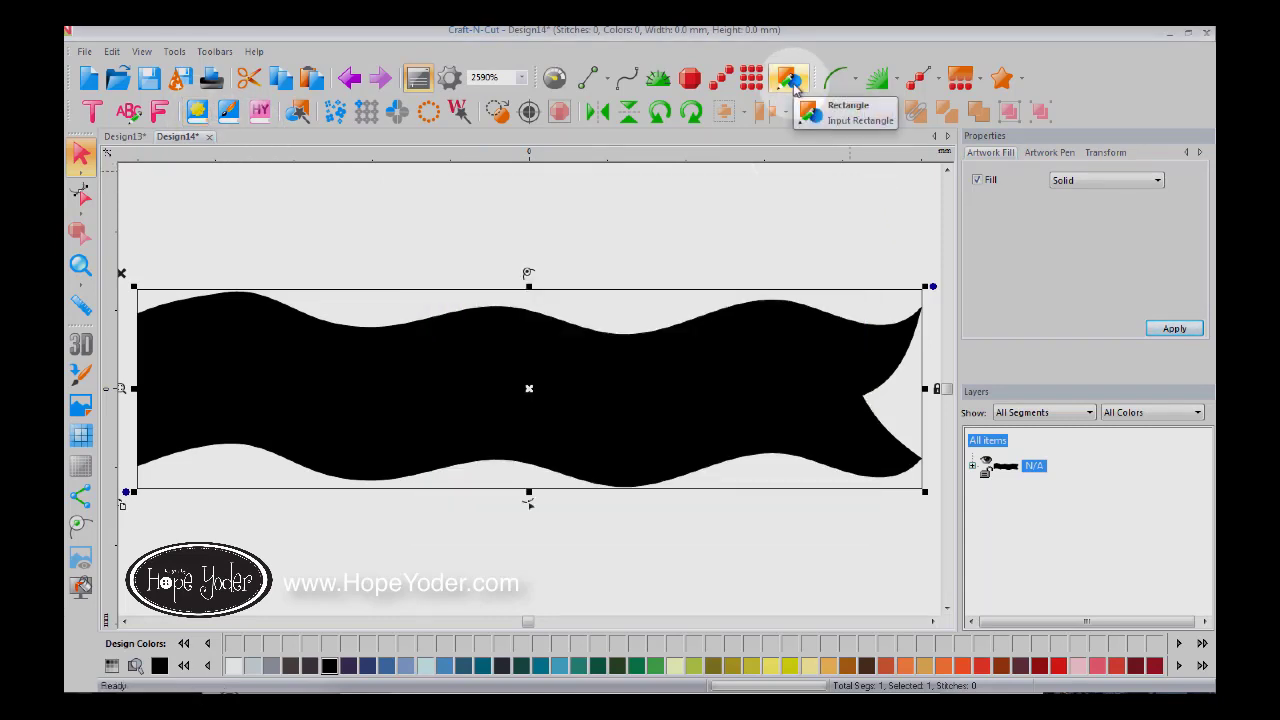
click(793, 85)
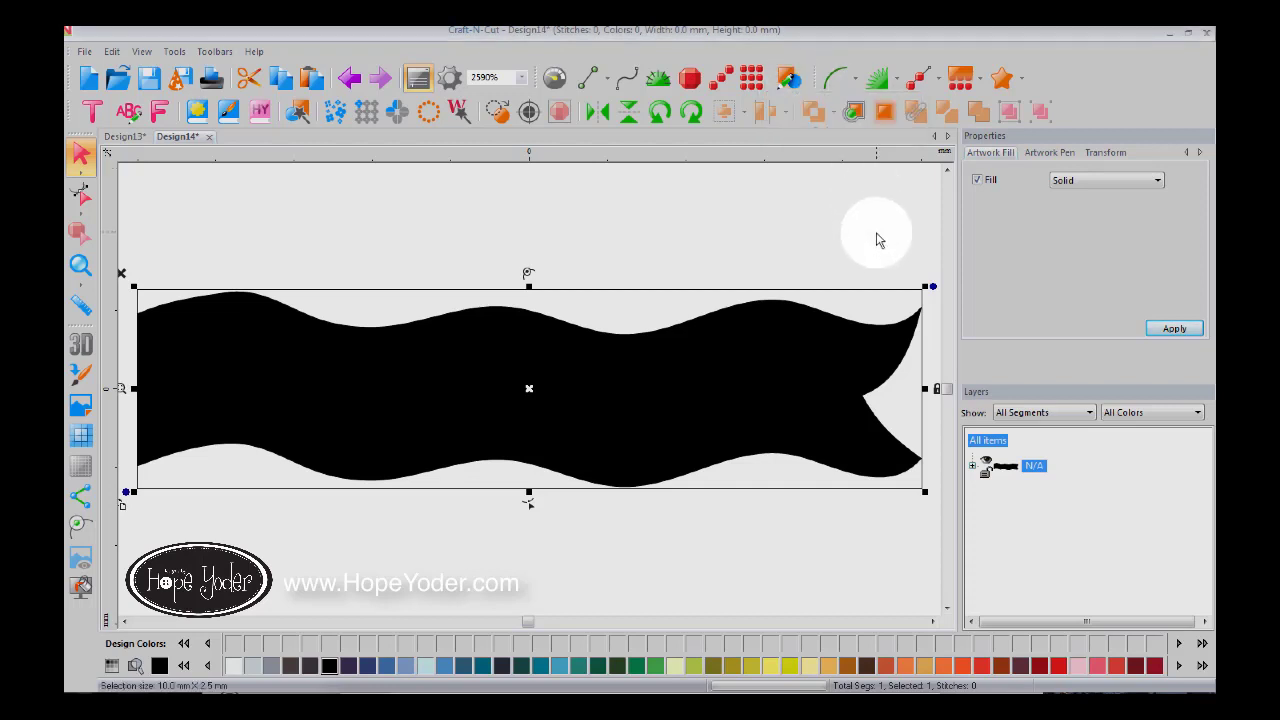
- Try converting the flag artwork to appliqué, undo the conversion, and reselect the flag
click(882, 78)
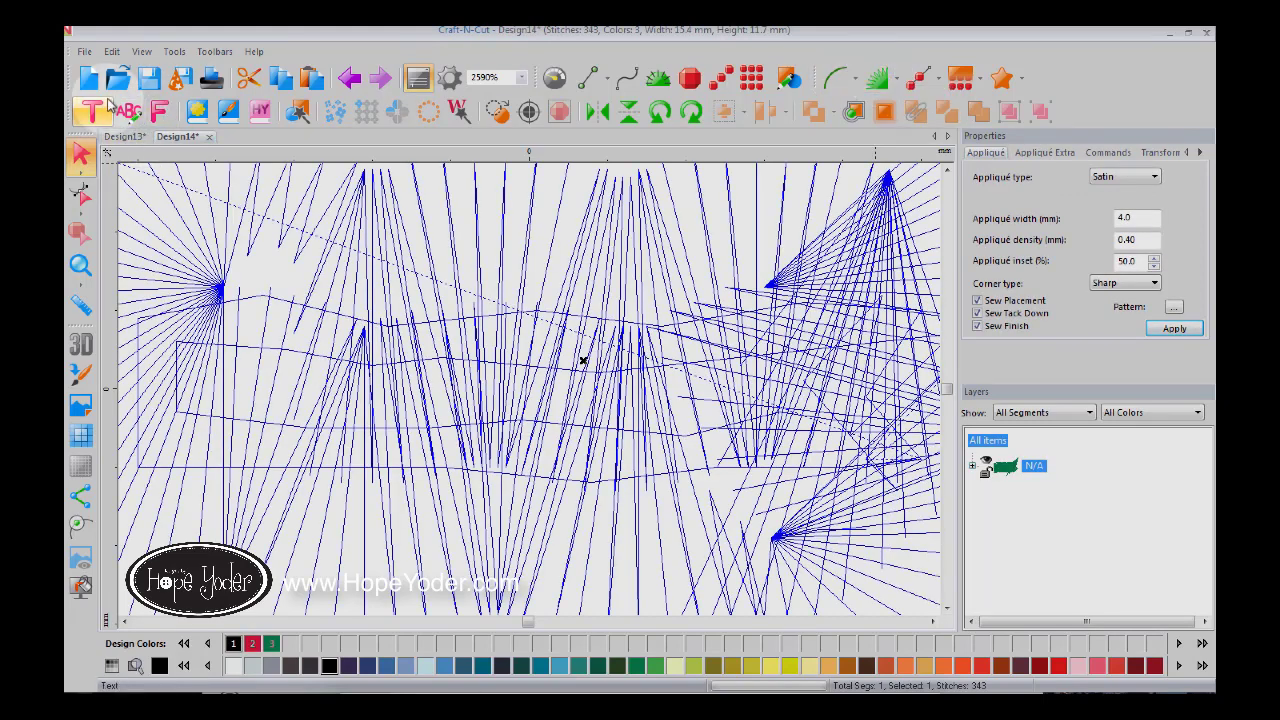
click(349, 78)
click(1020, 458)
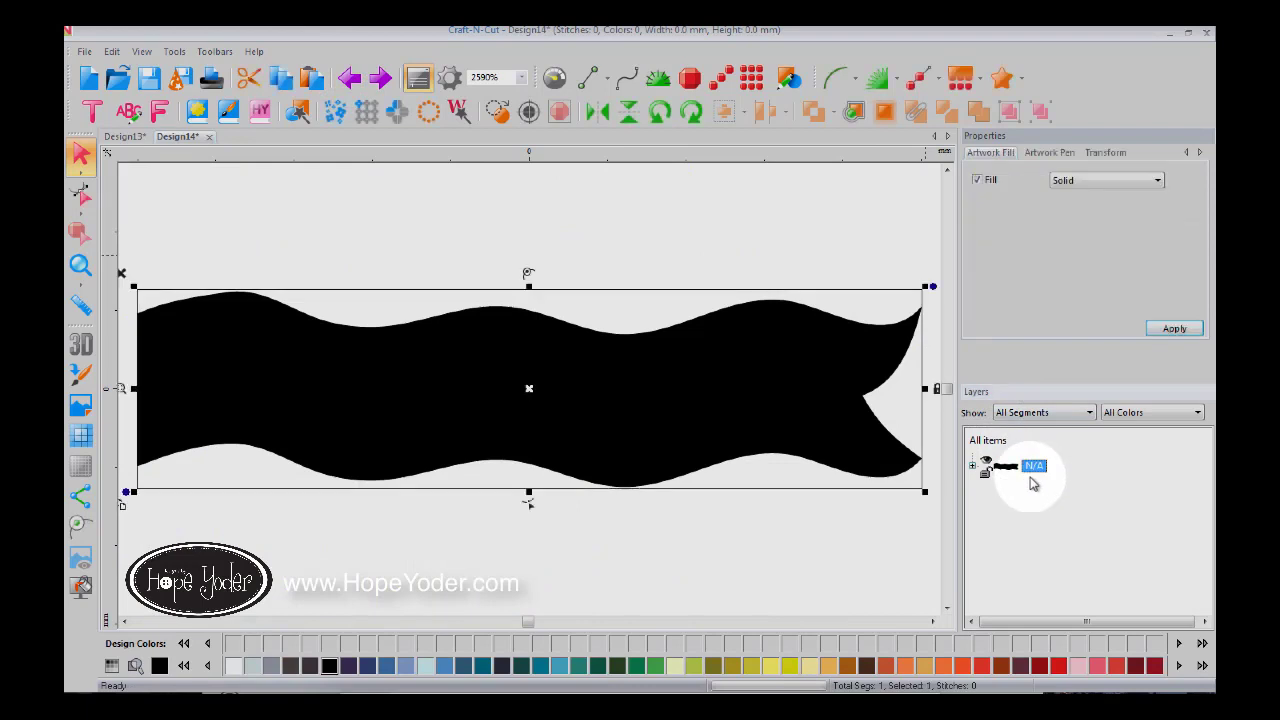
- Review the flag's dimensions and the appliqué presets, and convert the flag artwork to a Satin appliqué
click(1124, 155)
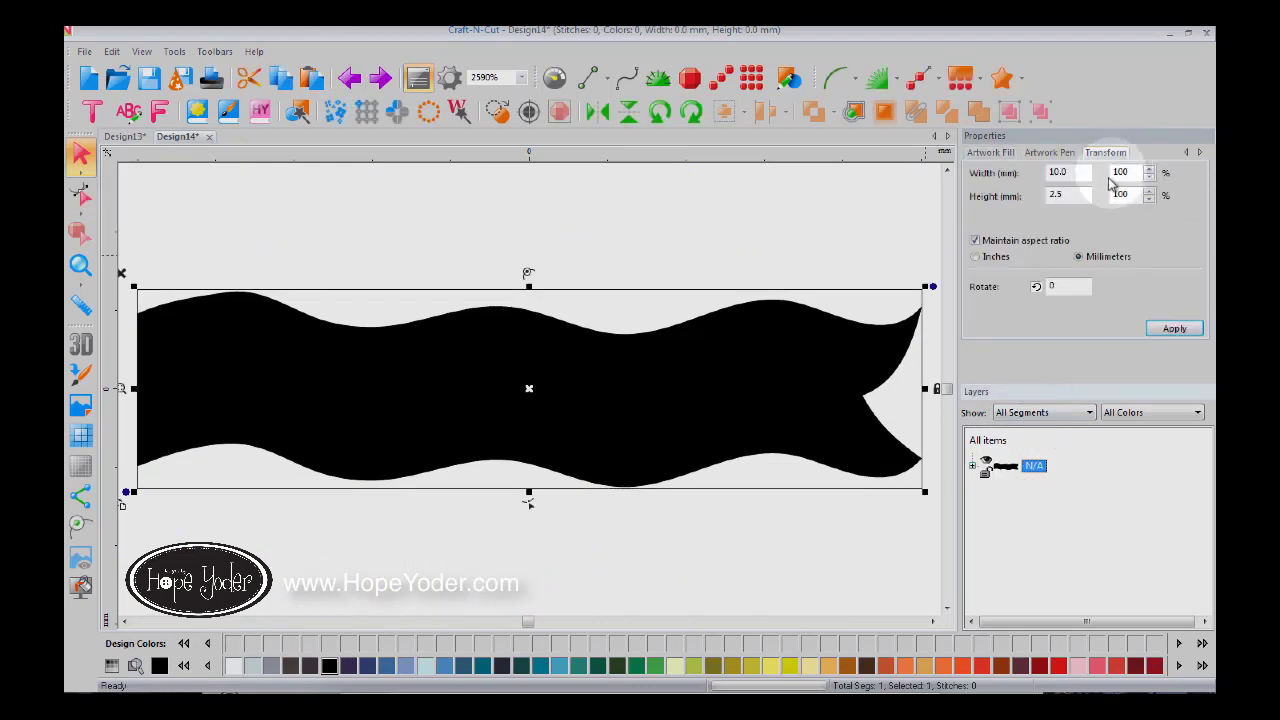
click(899, 80)
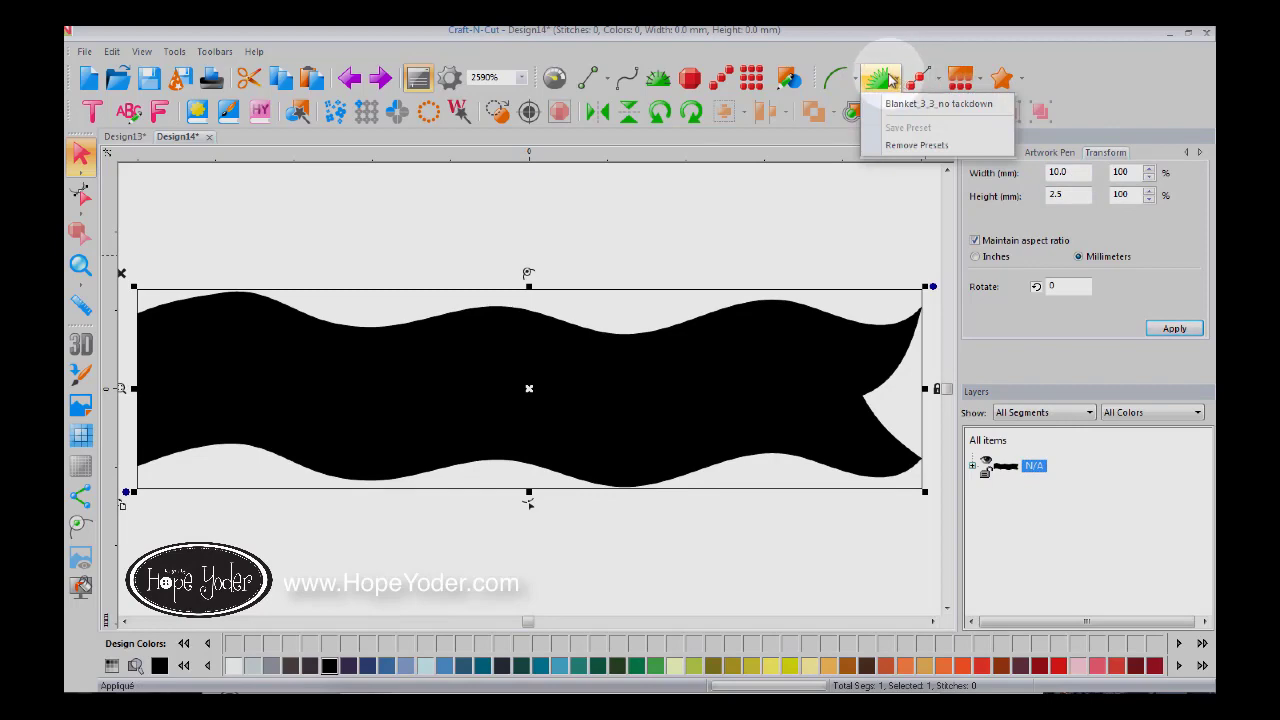
click(1066, 178)
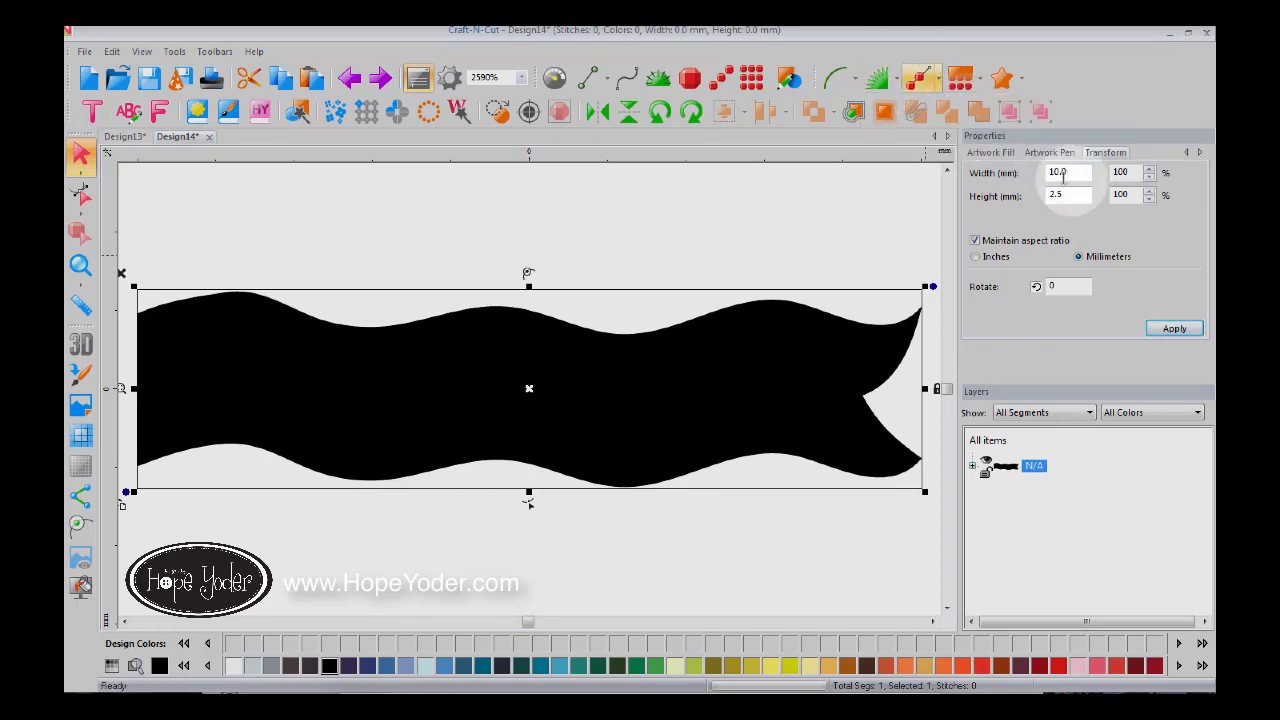
click(877, 78)
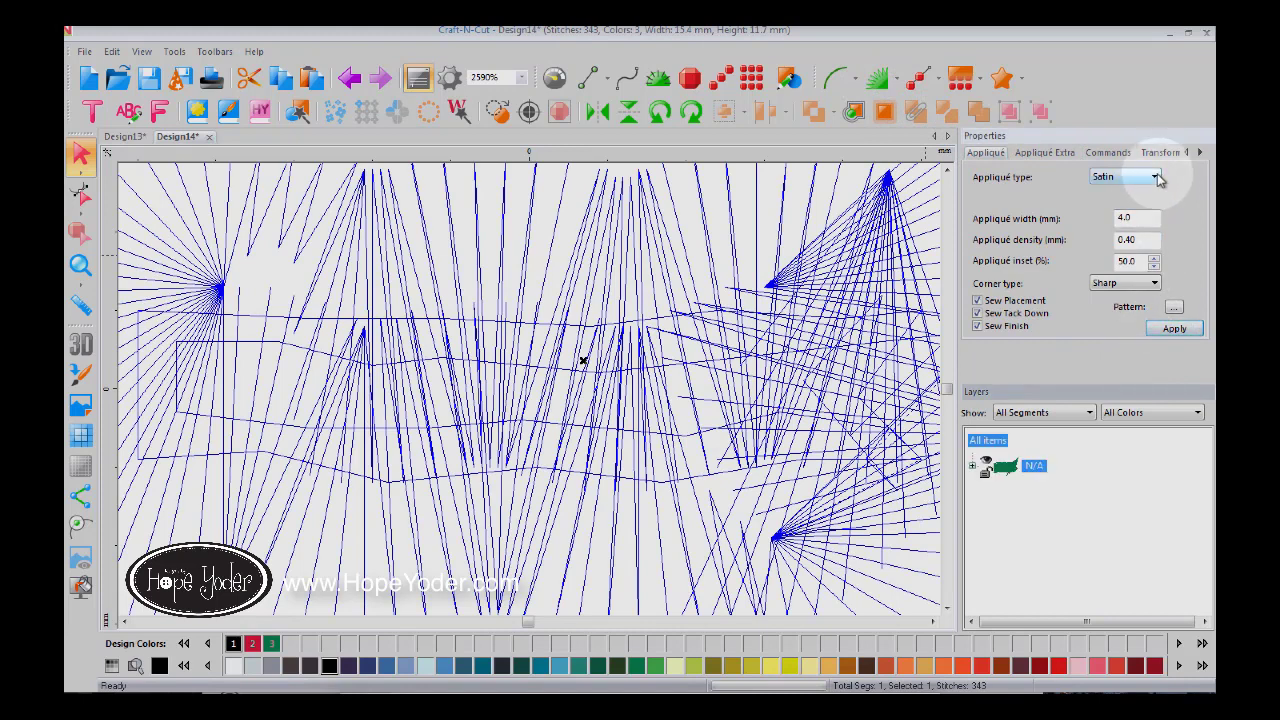
- Try the Blanket appliqué type on the flag and undo the change
click(1158, 178)
click(1140, 205)
click(1172, 332)
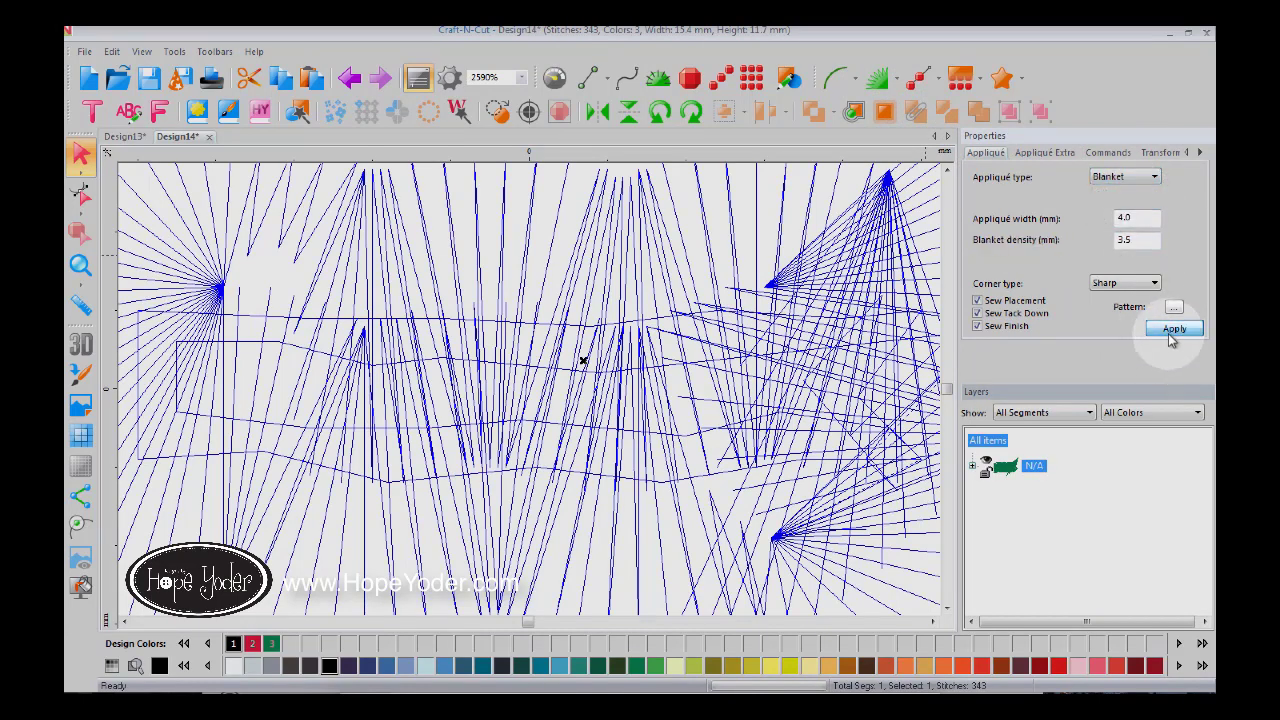
click(349, 80)
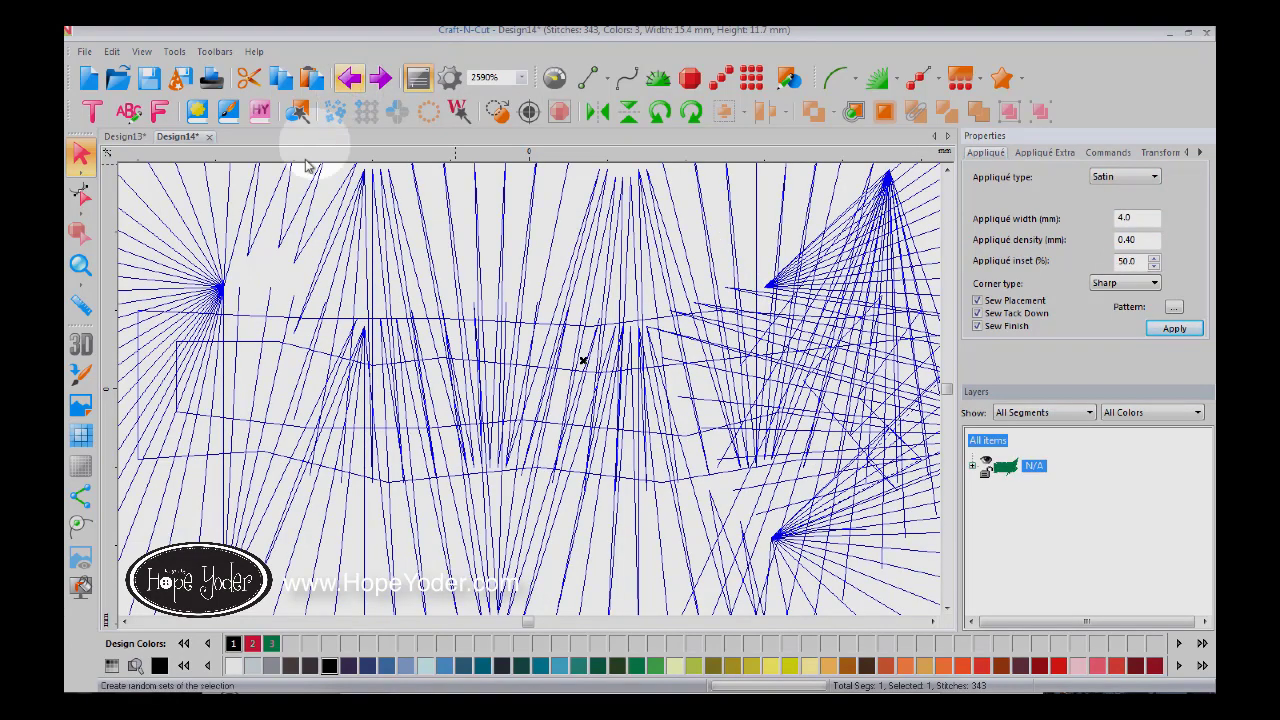
- Close the Design14 flag design and start a new blank design
click(209, 136)
click(652, 401)
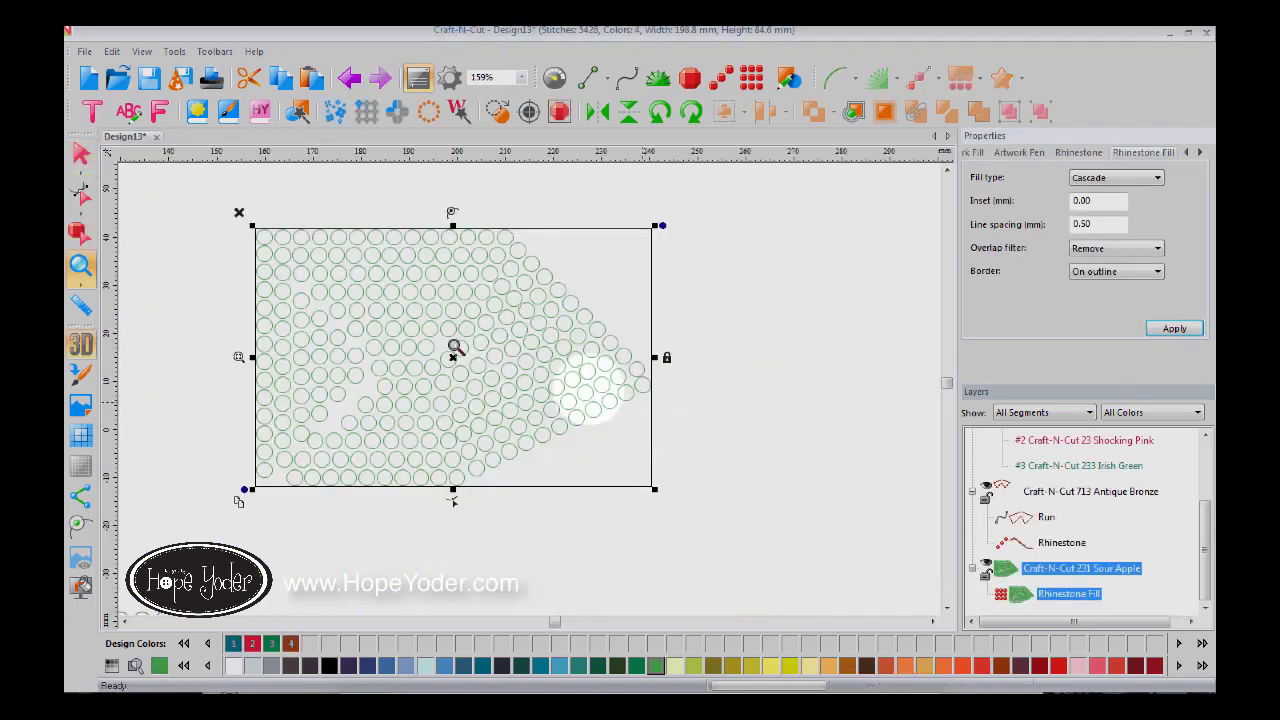
click(86, 80)
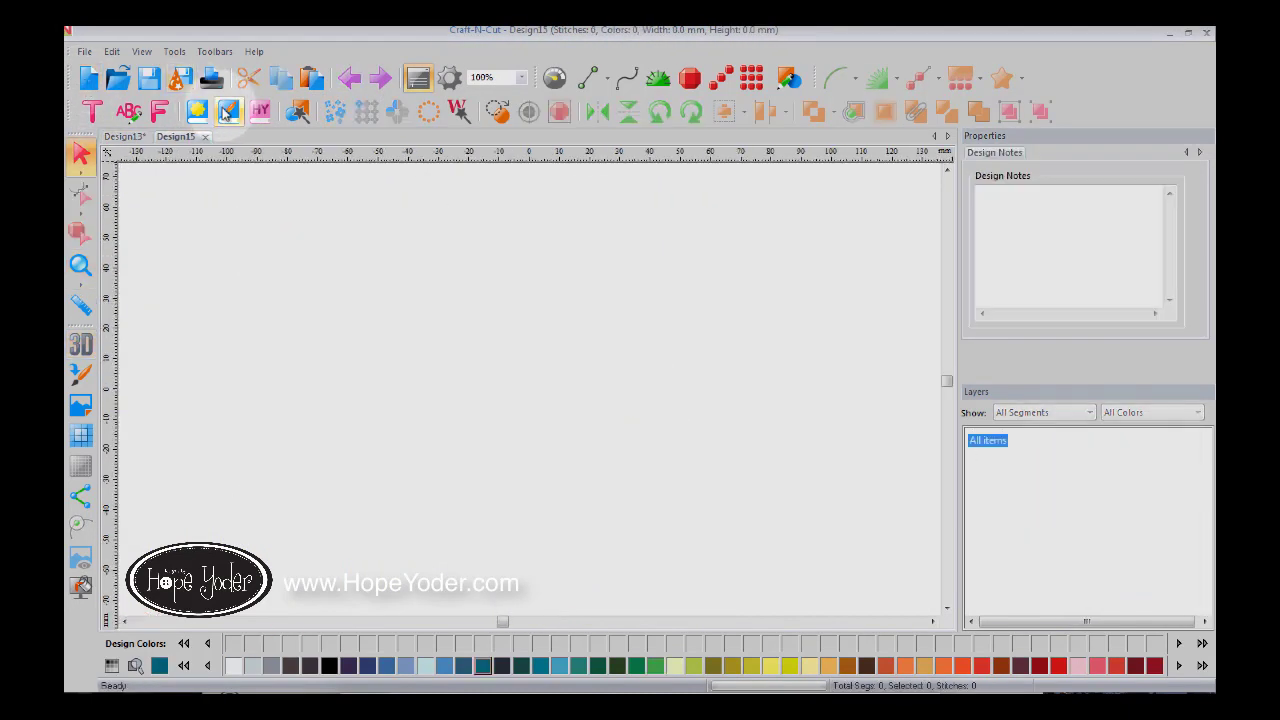
- Insert the shape named bird from the Animals custom shapes and switch its dimensions to inches
click(197, 111)
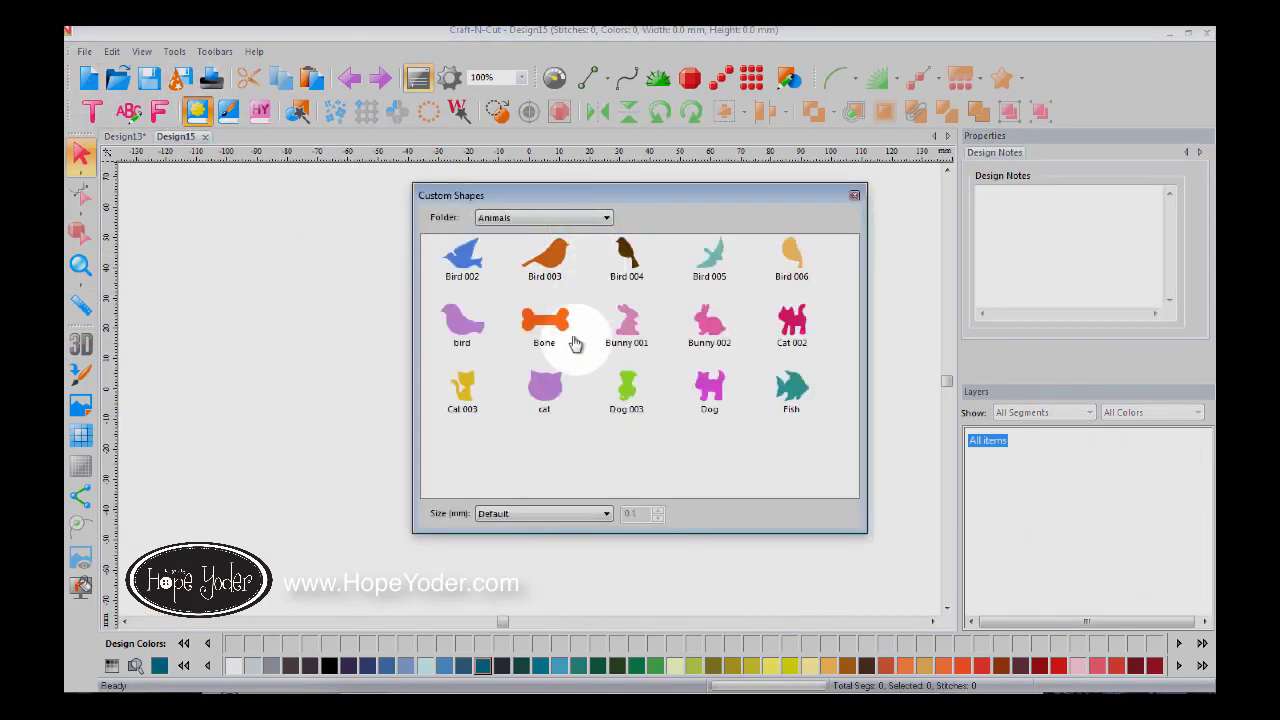
double_click(463, 322)
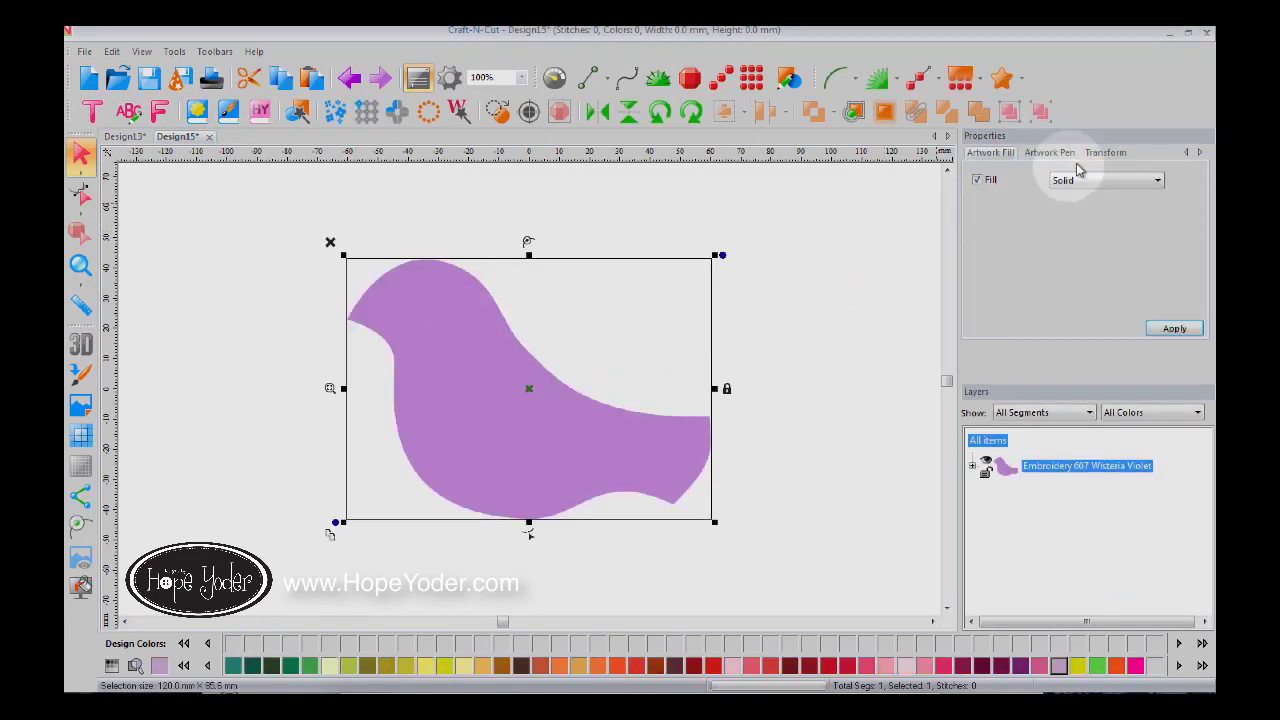
click(1105, 152)
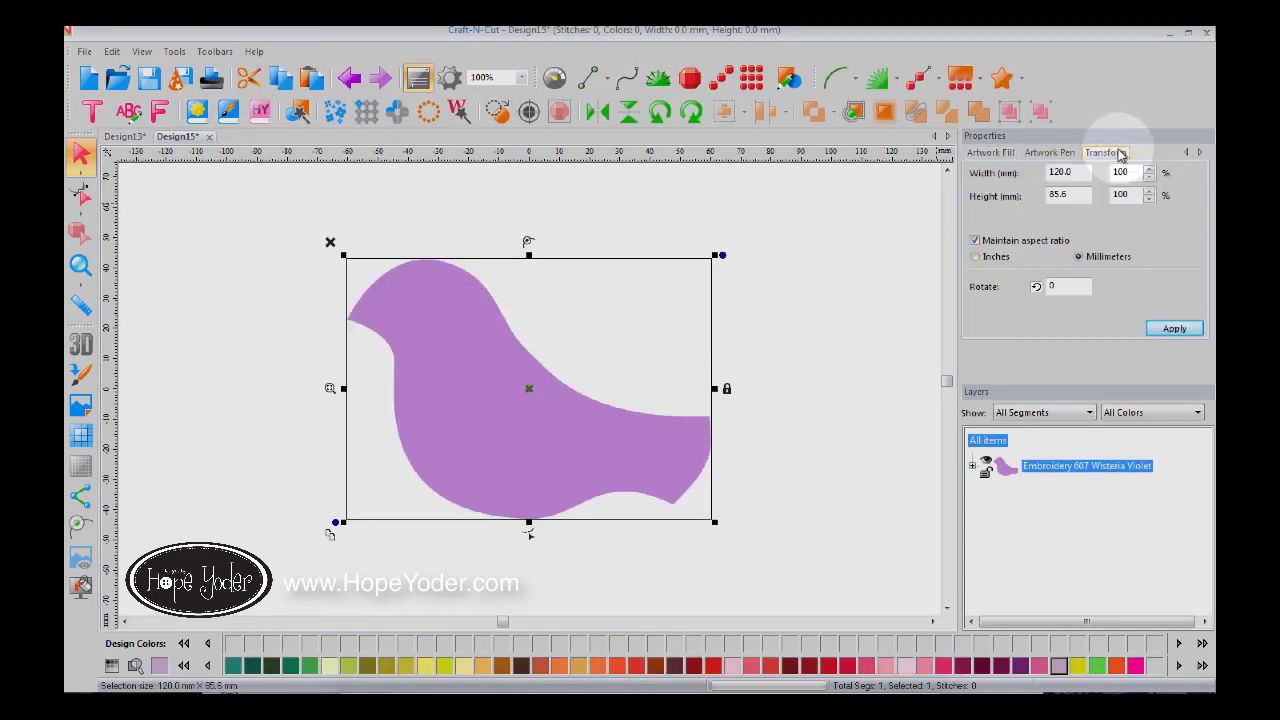
click(975, 256)
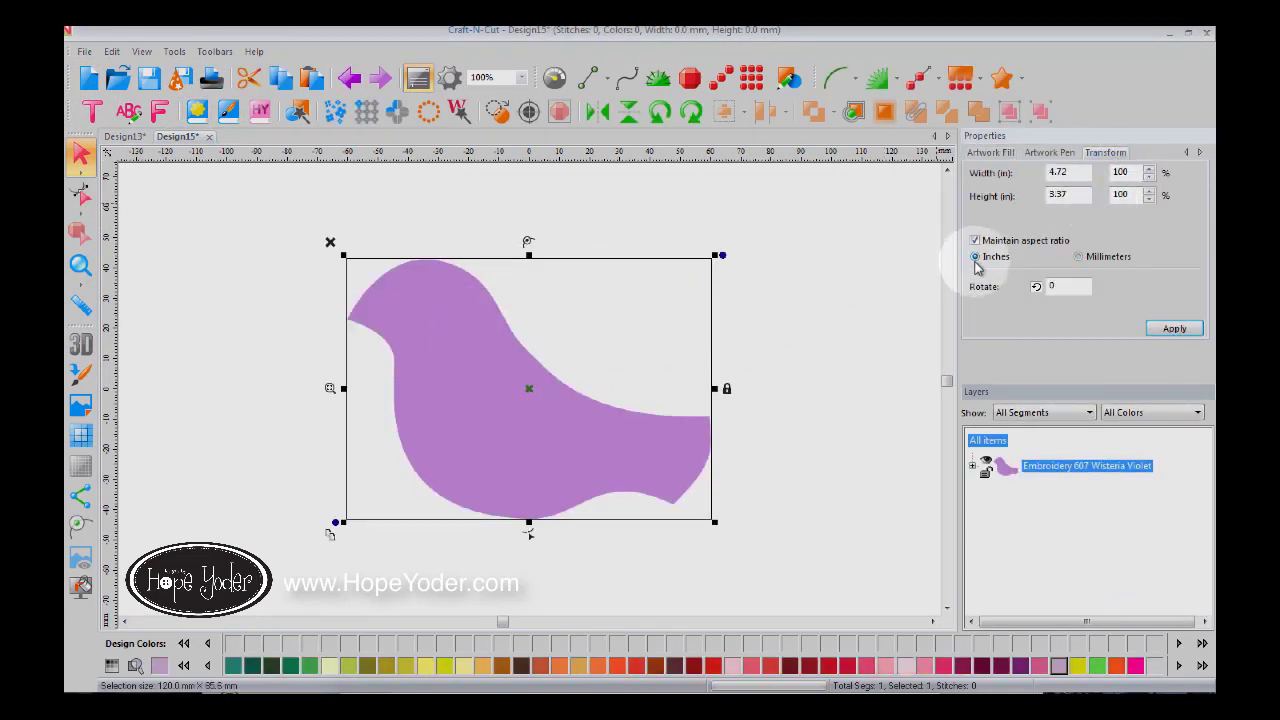
click(1166, 331)
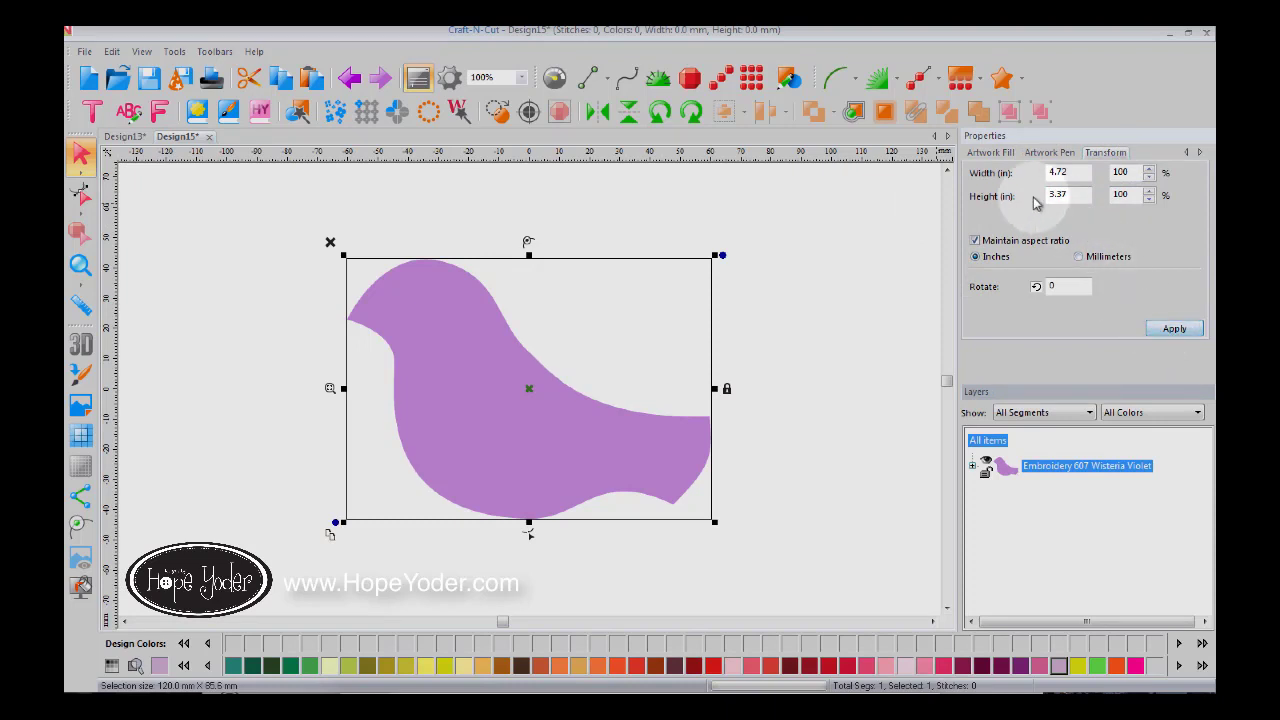
- Convert the bird artwork to a Satin appliqué and select the resulting appliqué outline
click(877, 80)
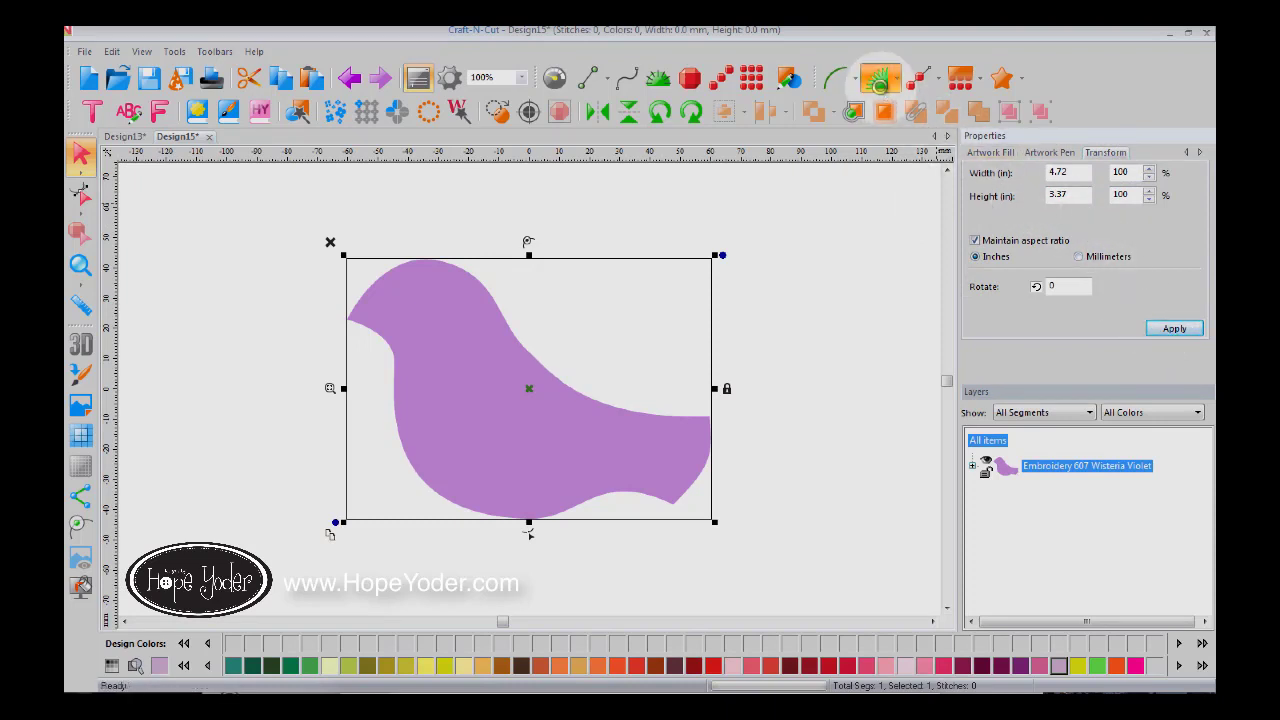
click(808, 193)
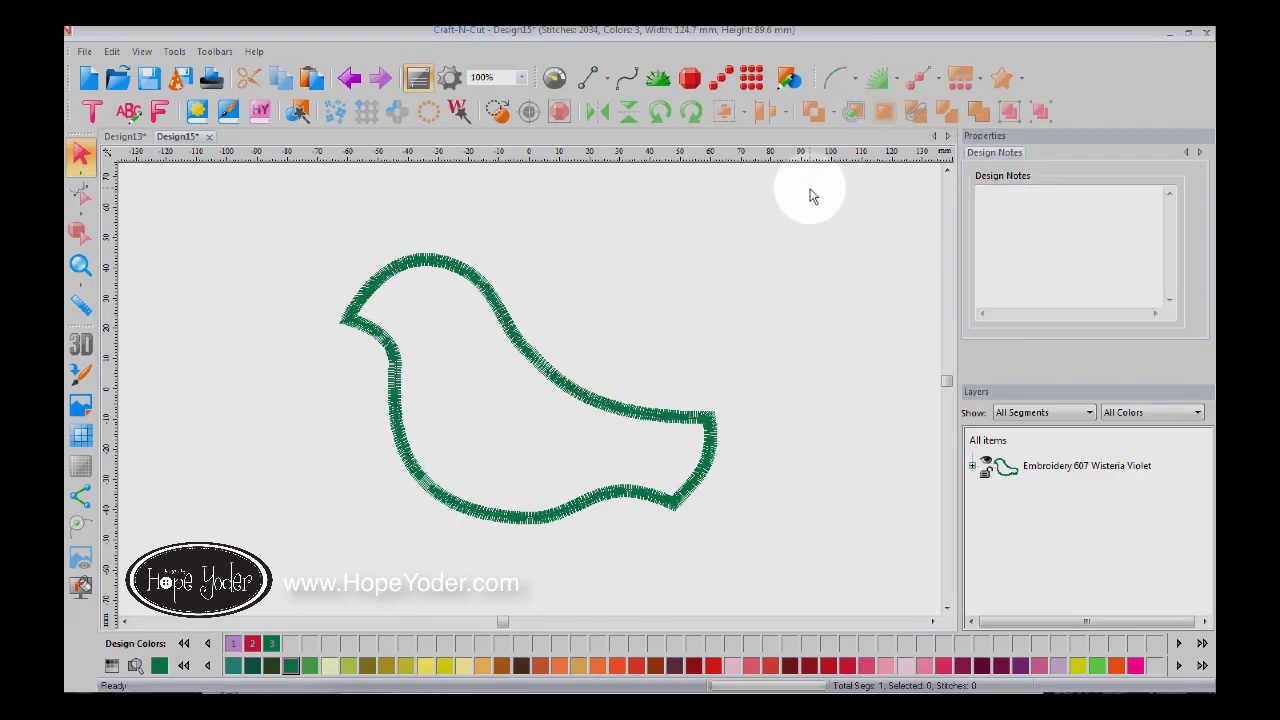
click(684, 470)
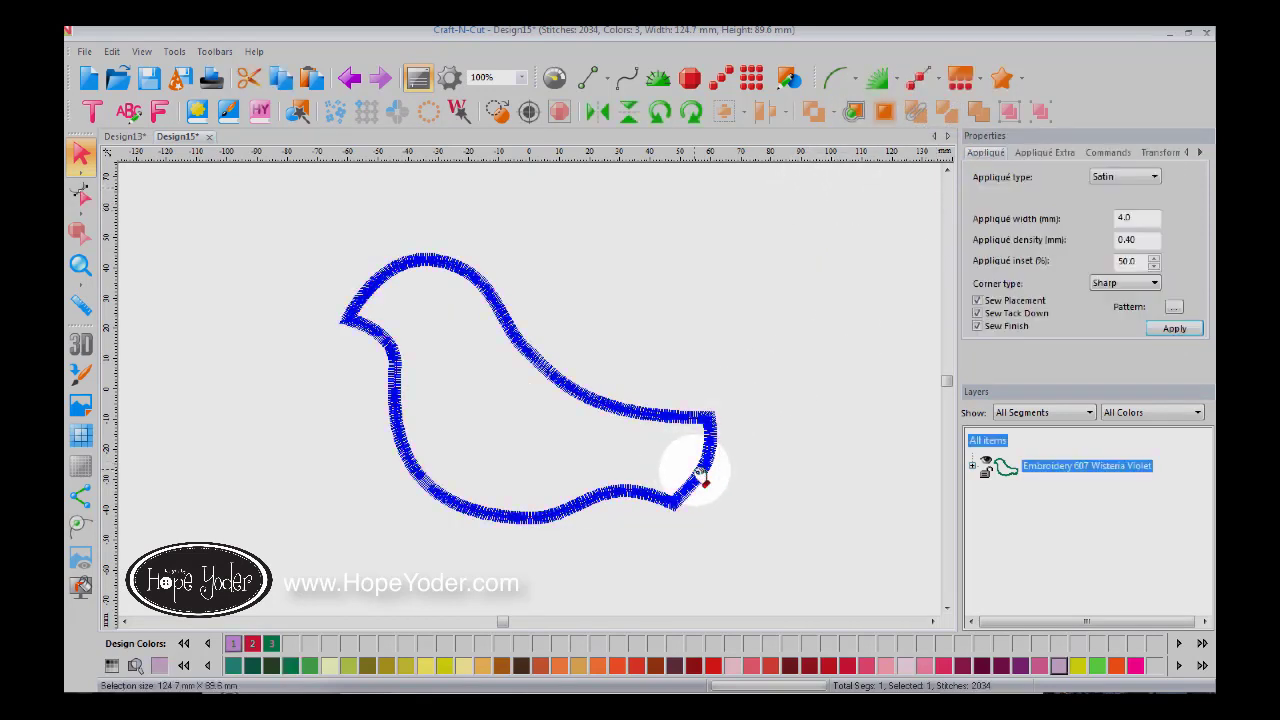
- Change the bird's appliqué type to Blanket and set the blanket density to 7 mm
click(1157, 177)
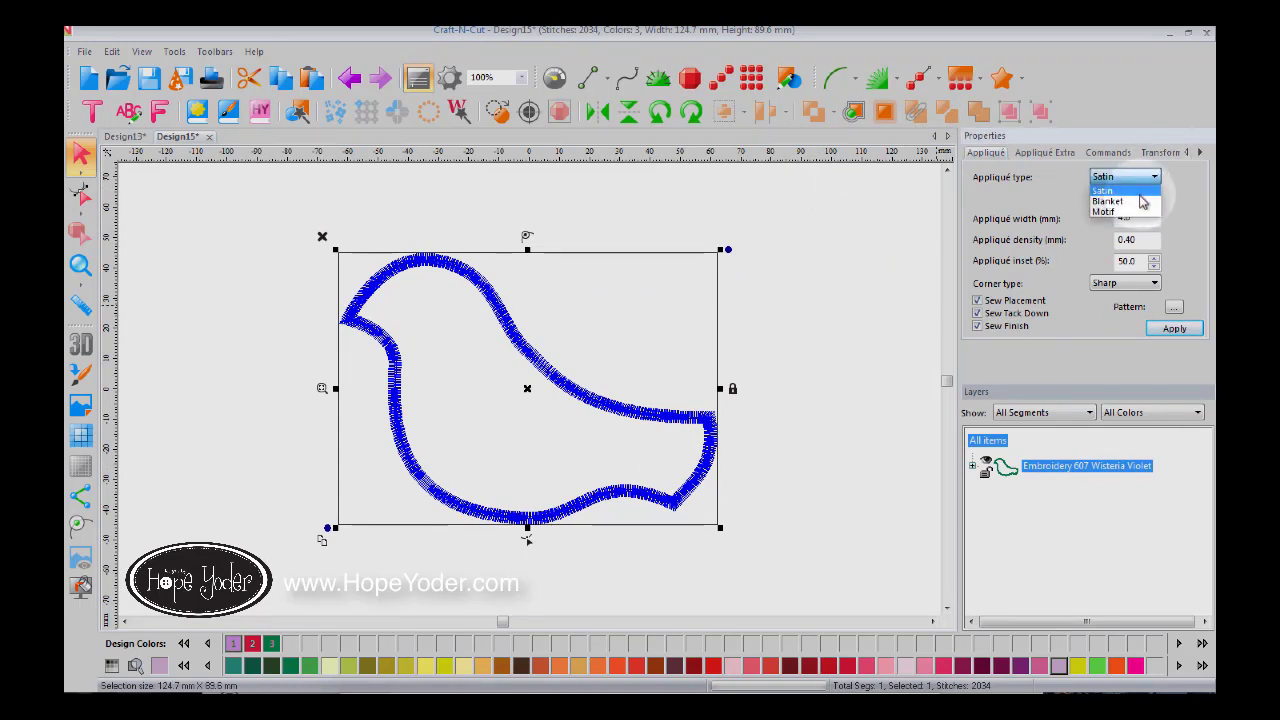
click(1140, 194)
click(1175, 330)
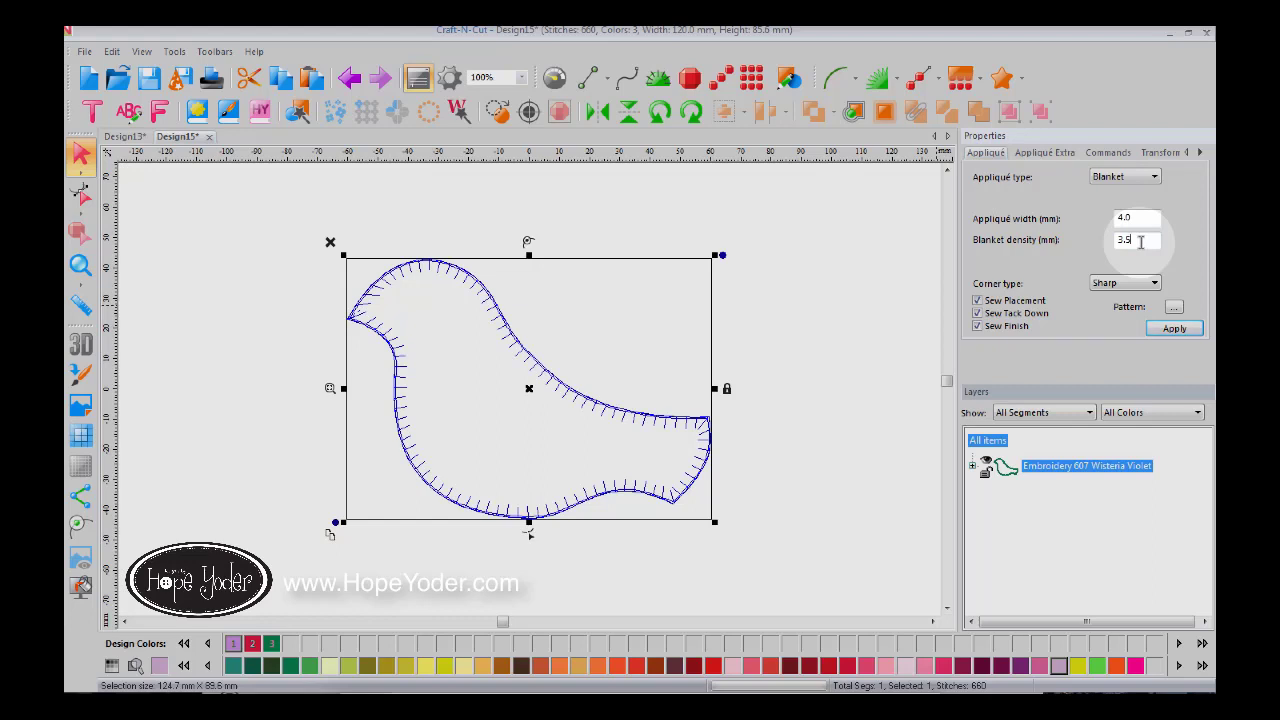
drag(1140, 242, 1090, 249)
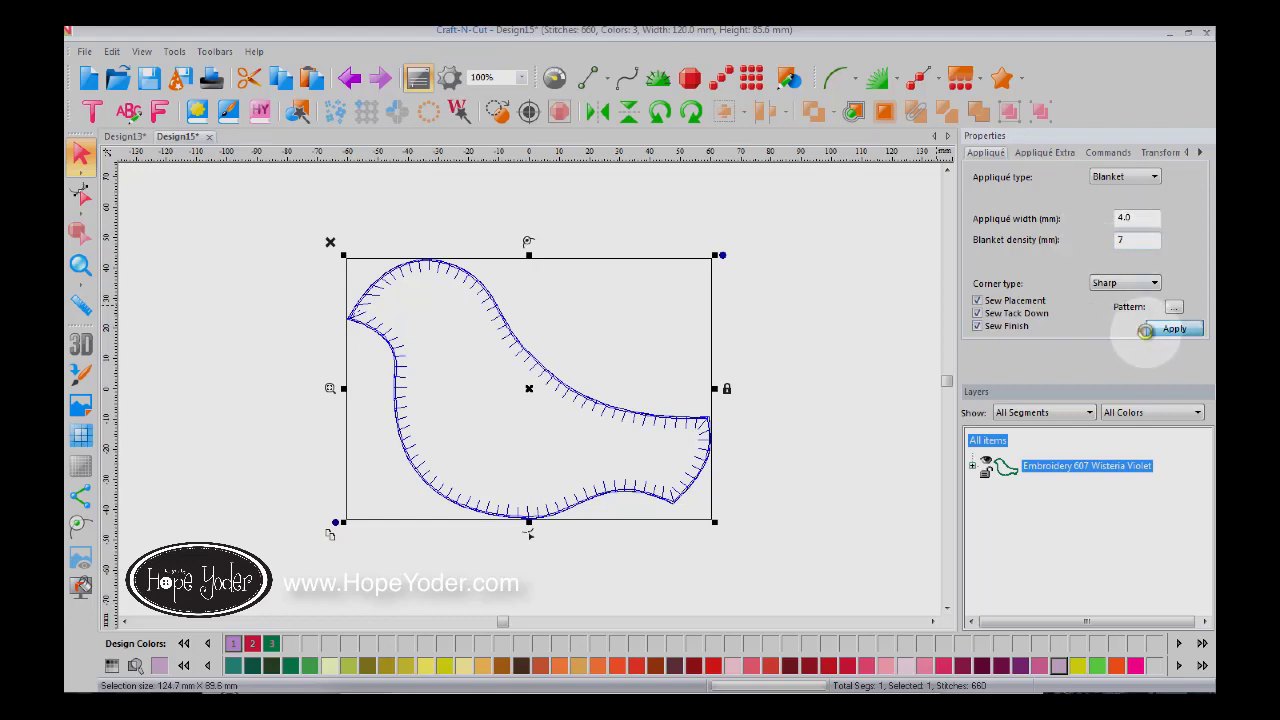
click(1145, 330)
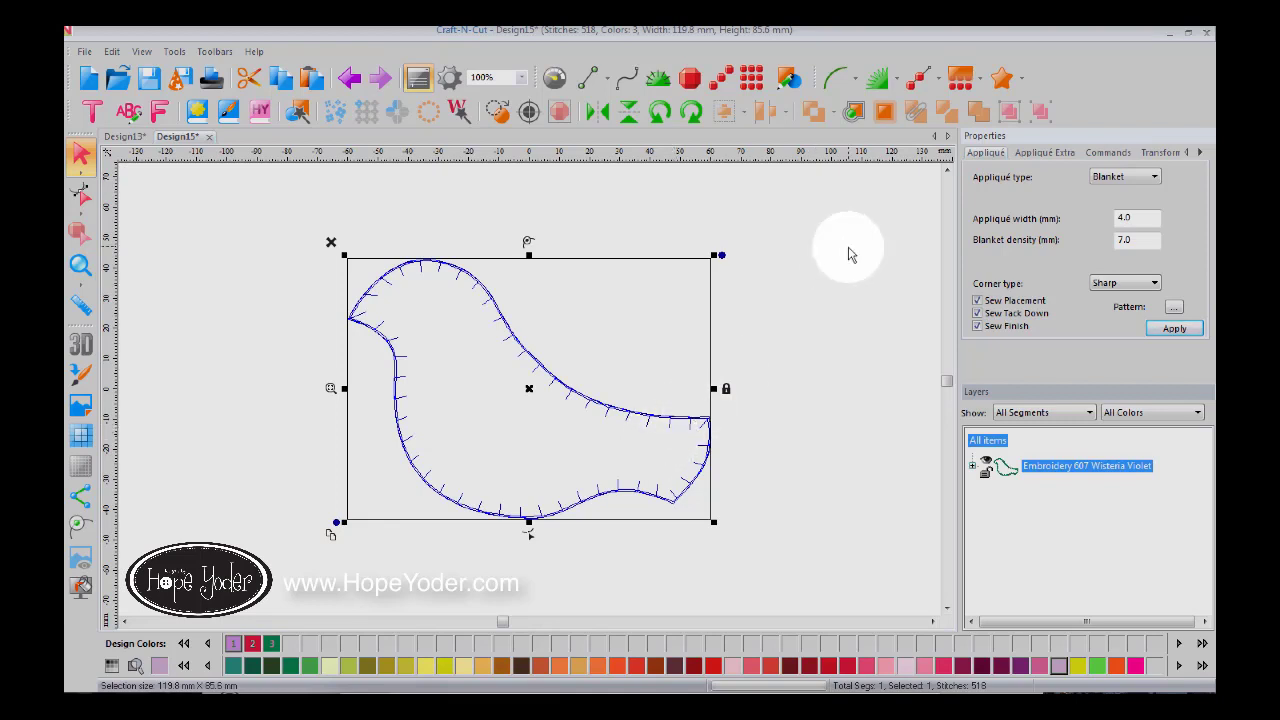
- Convert the bird's outline to a Rhinestone path with stone size 5.33 (20 ss)
click(918, 80)
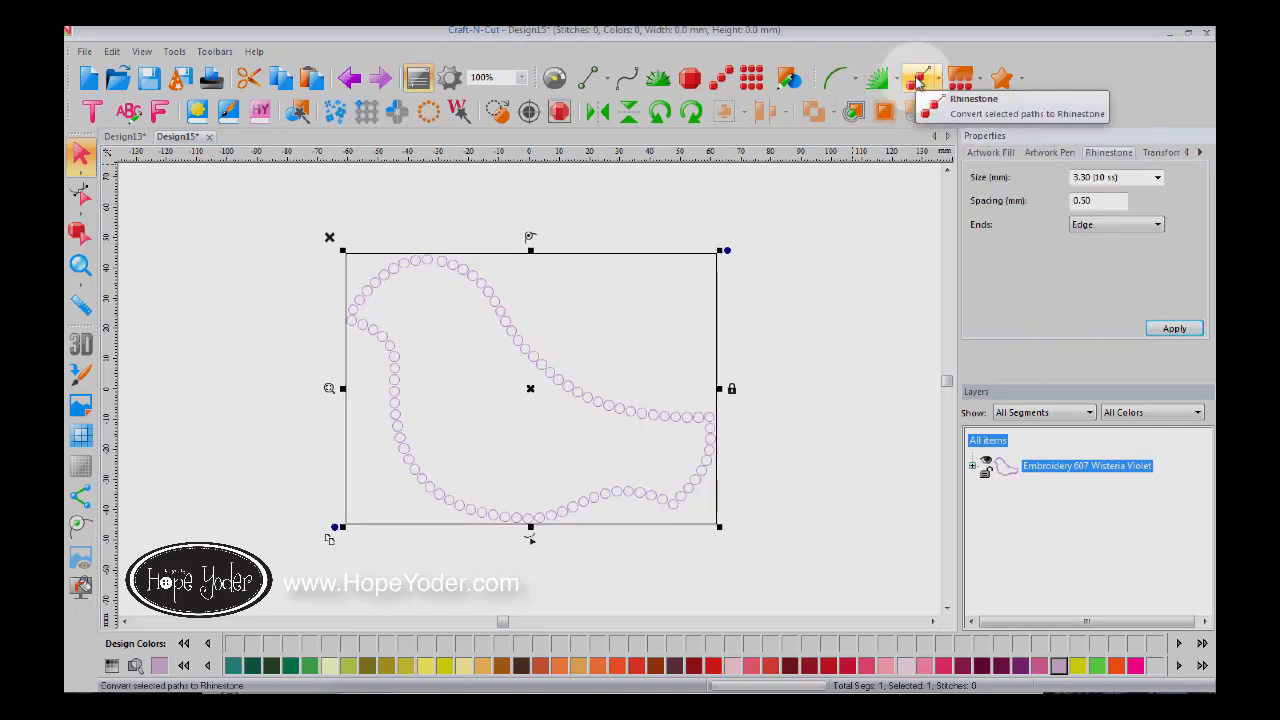
click(1157, 177)
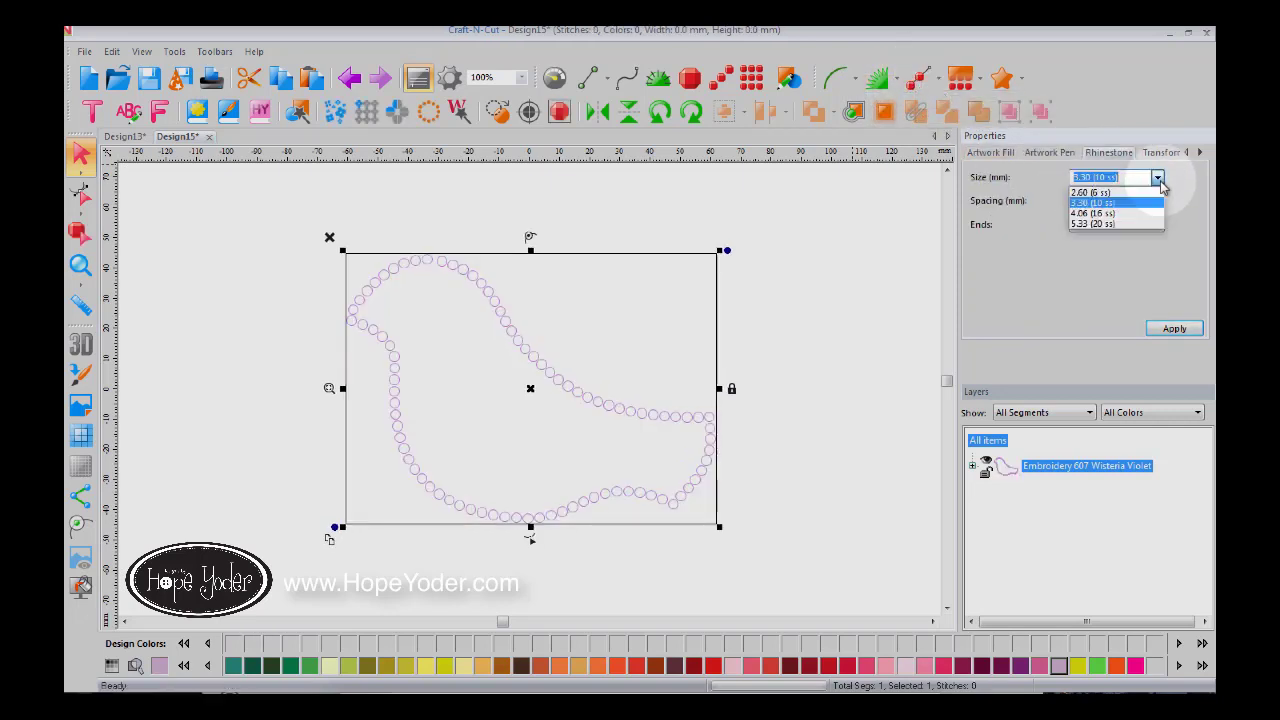
click(1128, 223)
click(1165, 332)
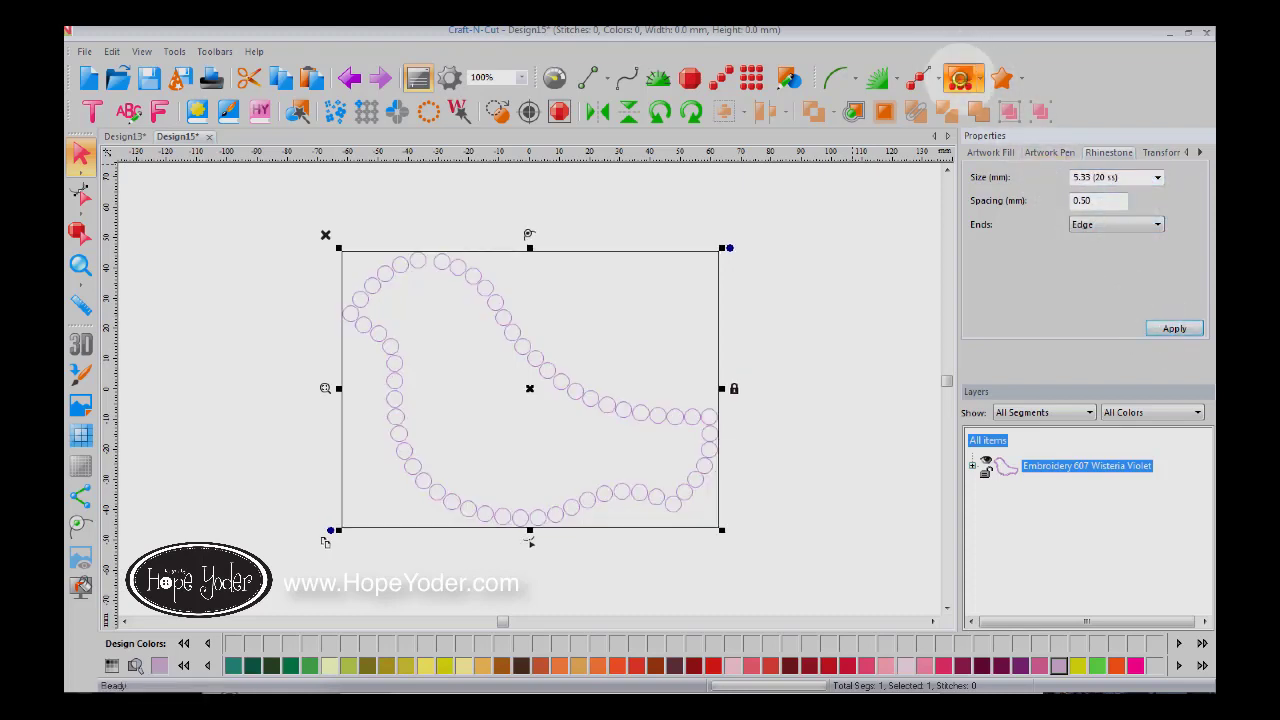
- Convert the bird to a Rhinestone Fill and apply the Cascade fill type
click(960, 80)
click(1155, 177)
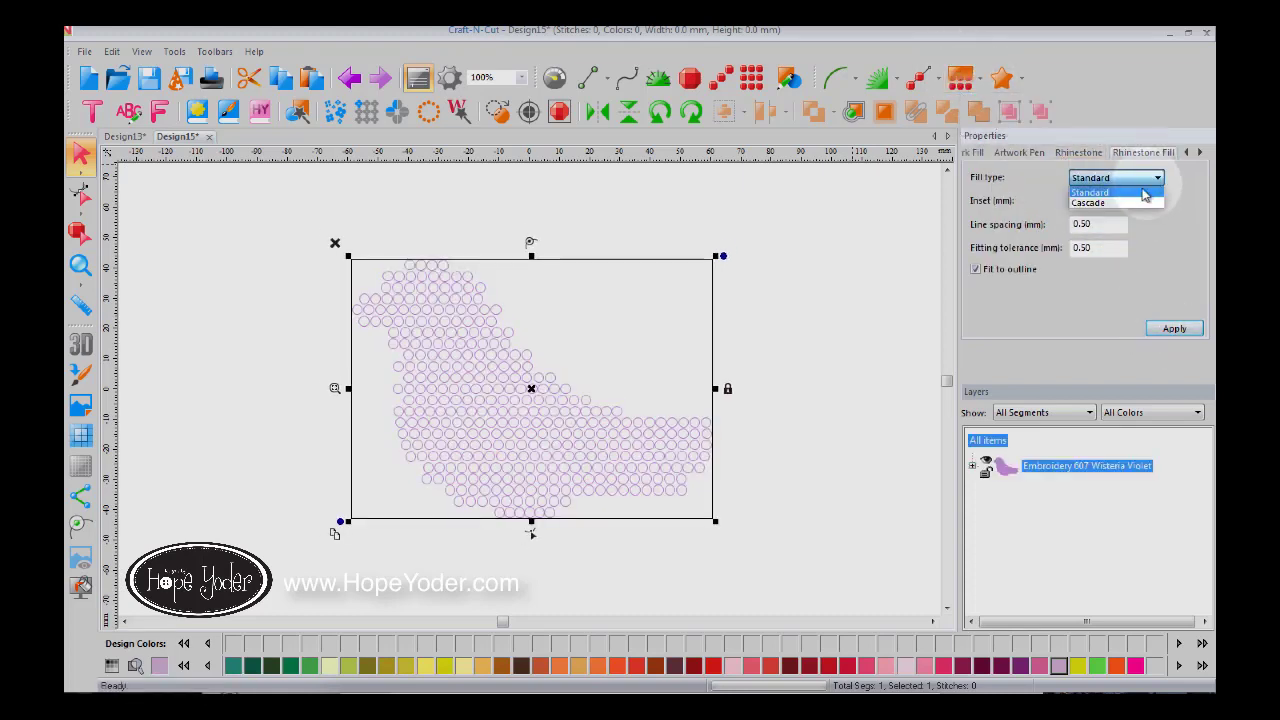
click(1138, 203)
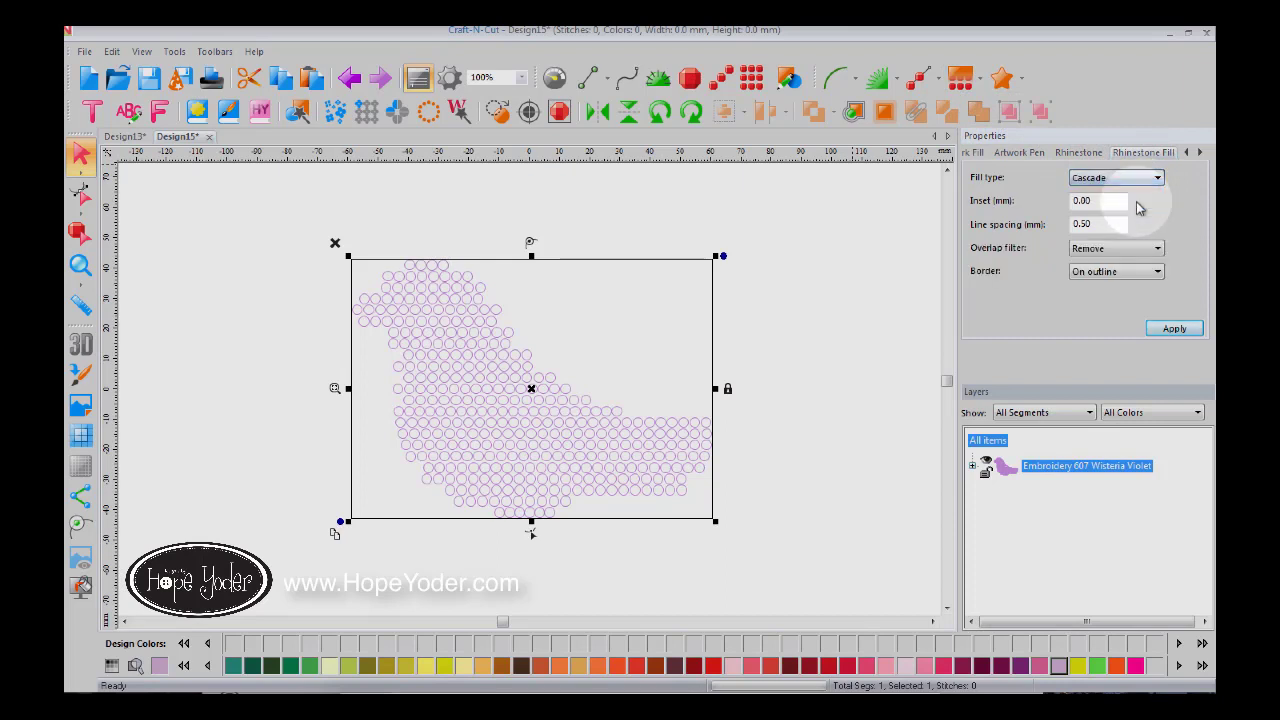
click(1178, 328)
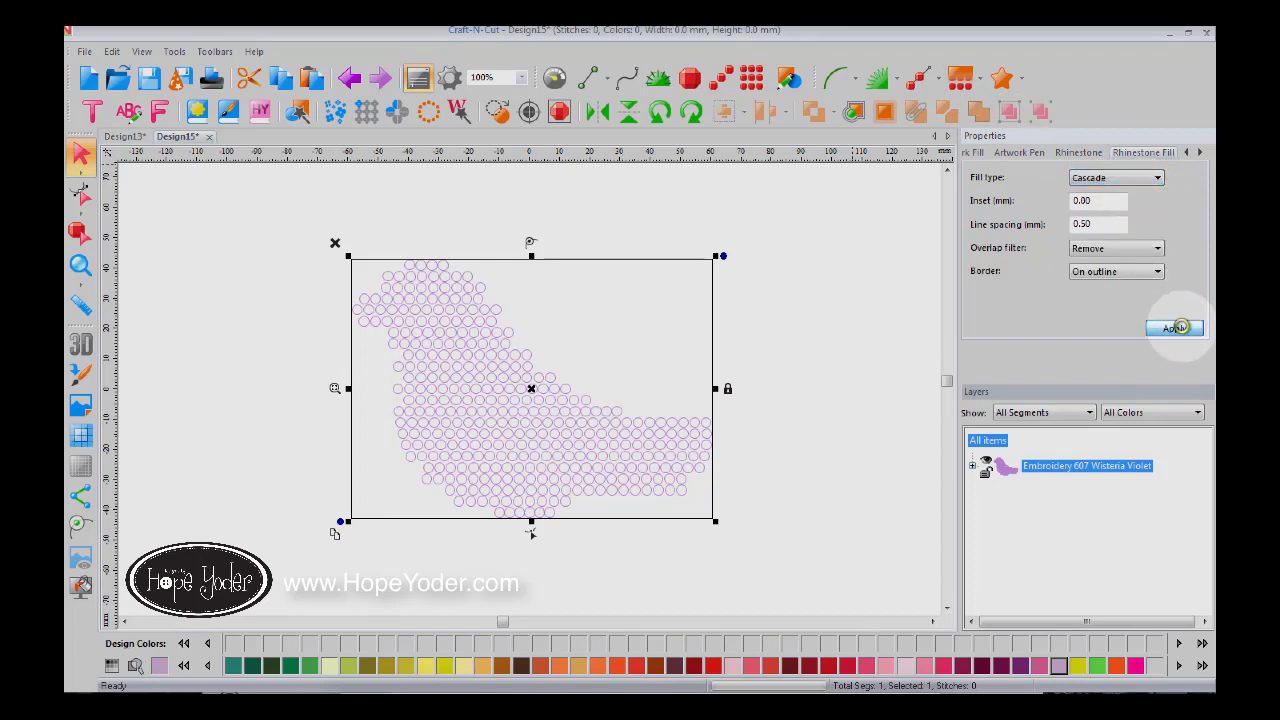